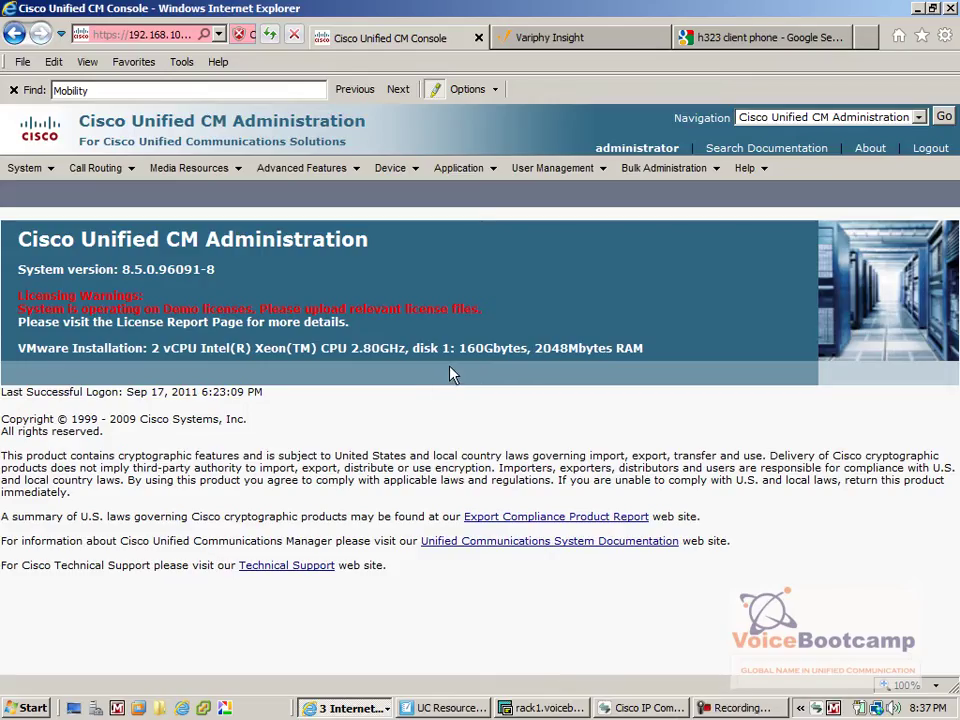
key("alt+Tab")
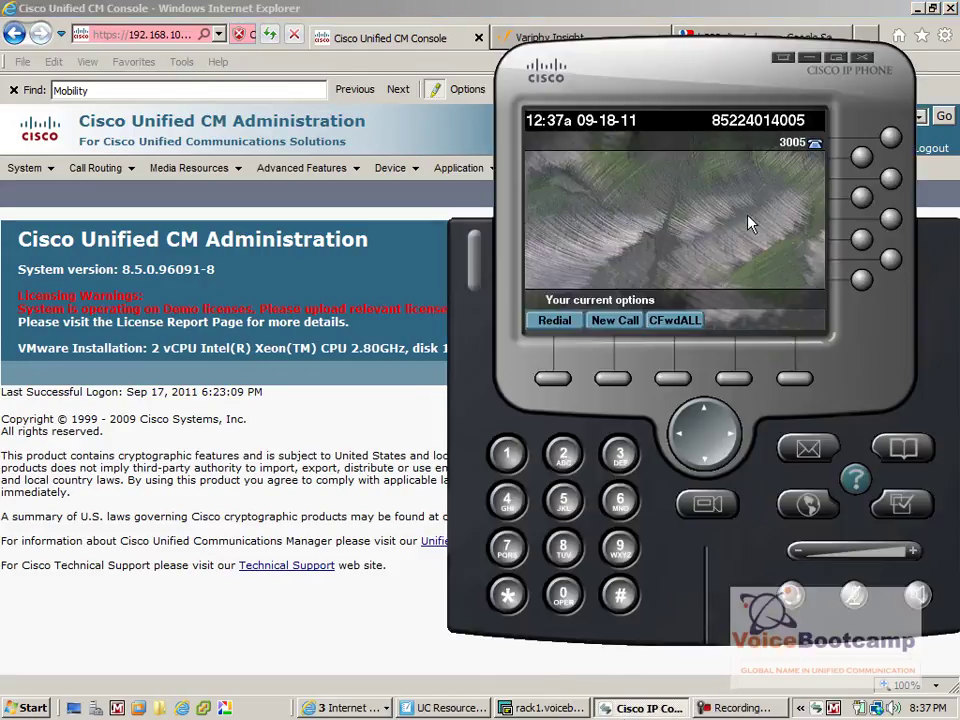
left_click_drag(728, 102, 590, 122)
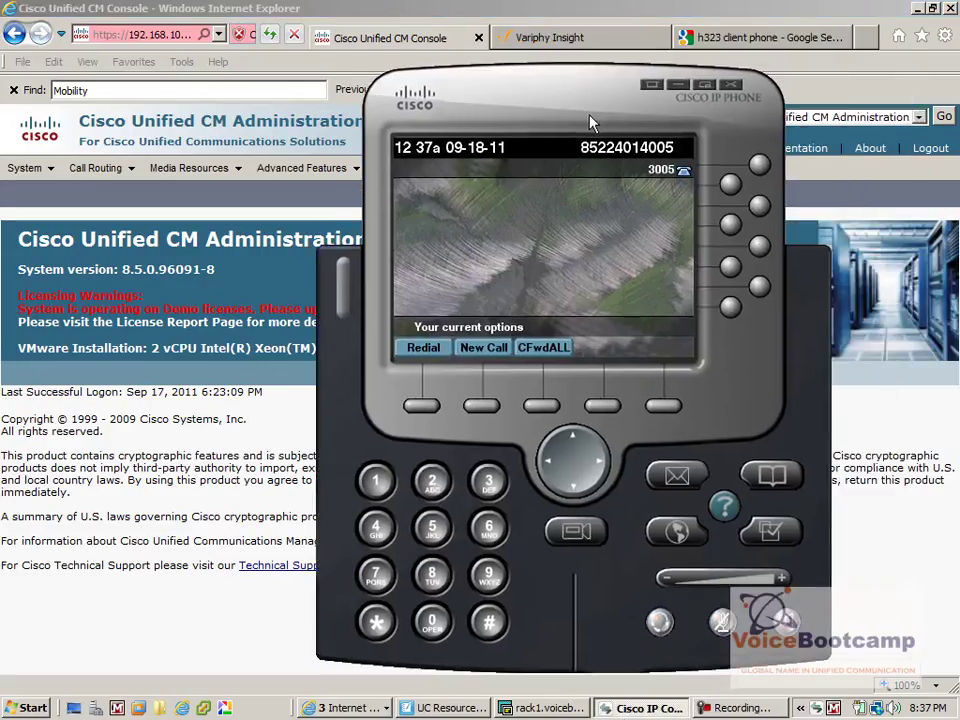
left_click(476, 348)
type("95012222")
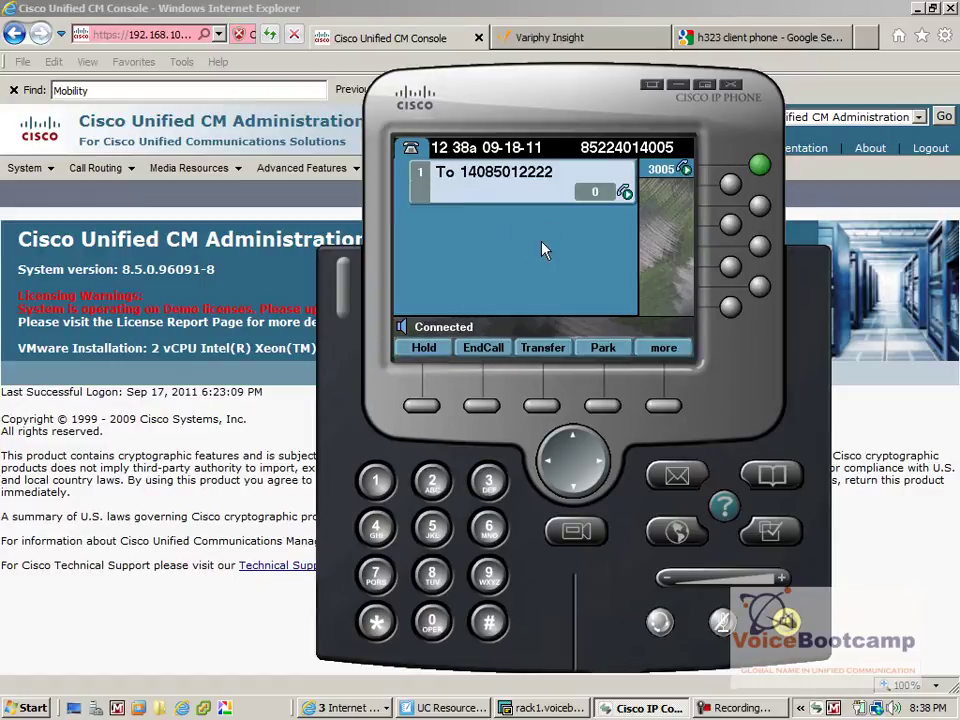
left_click(483, 350)
left_click_drag(516, 122, 691, 141)
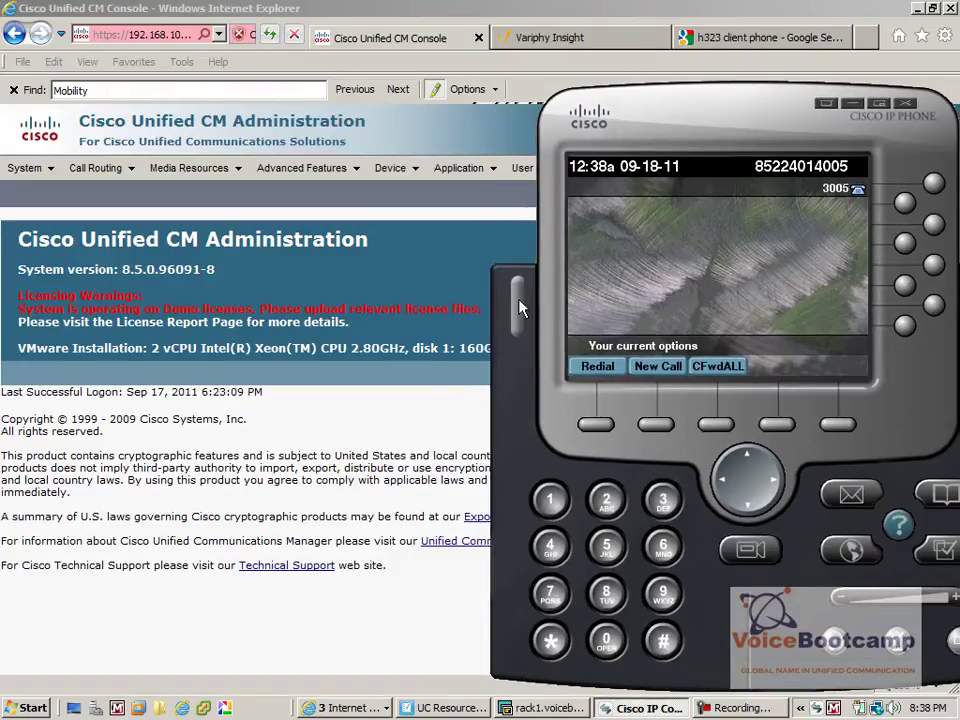
Copy the Standard User softkey template as 'Standard User SNR' and save it
left_click(388, 445)
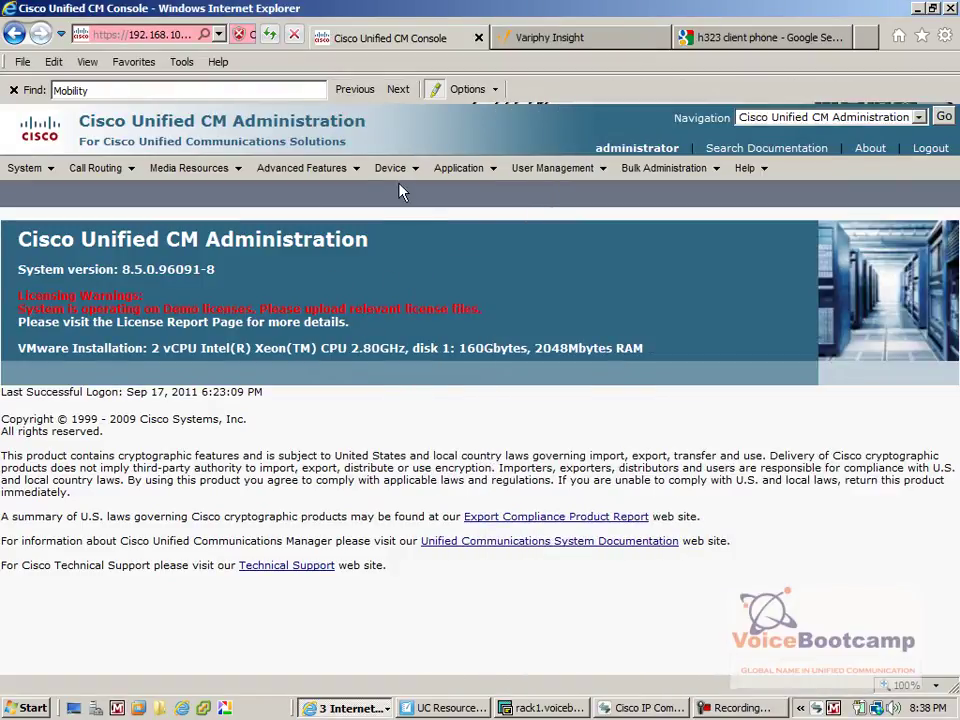
mouse_move(390, 168)
mouse_move(540, 329)
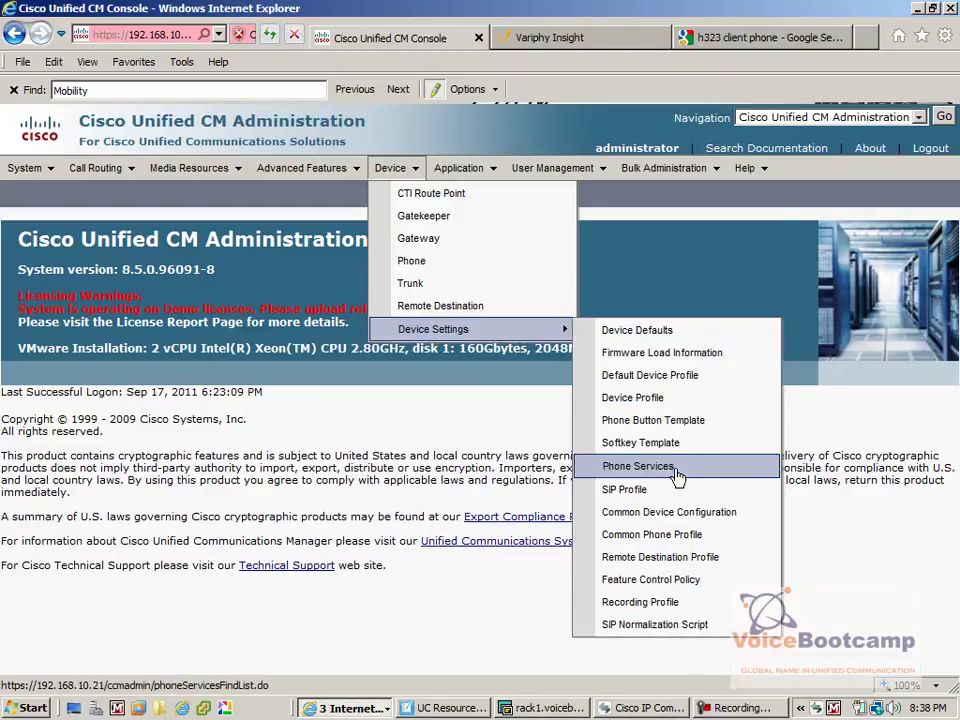
left_click(666, 444)
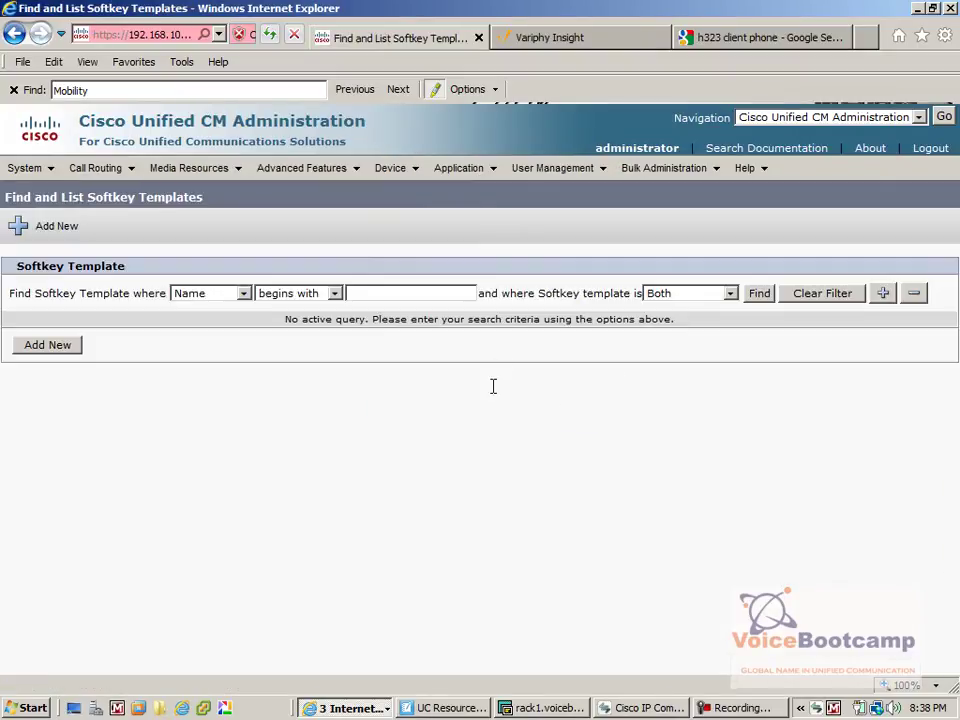
left_click(29, 346)
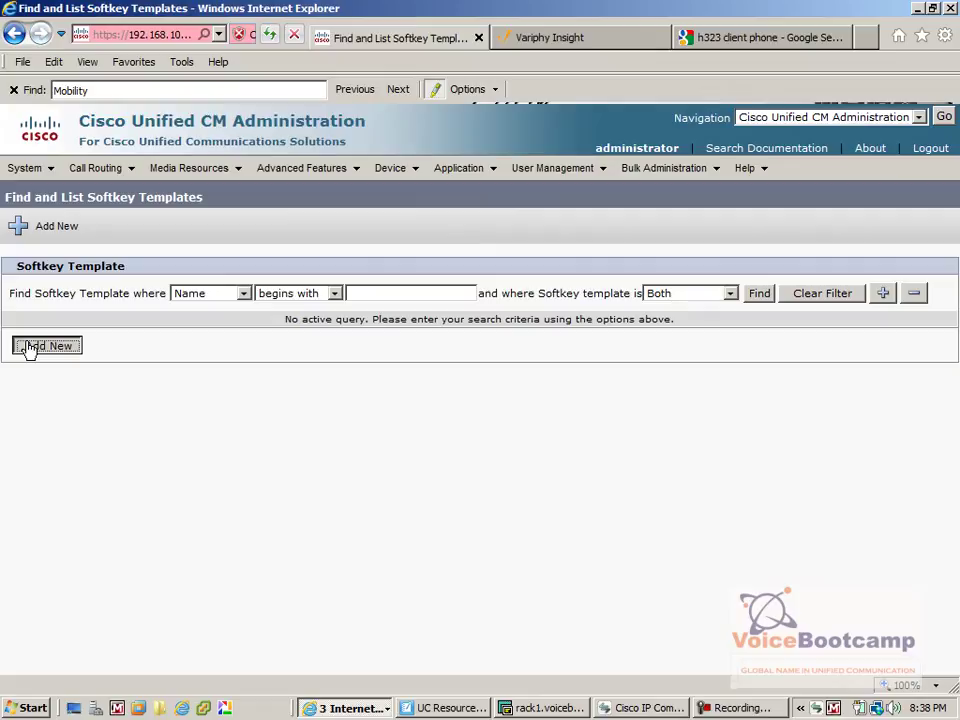
left_click(330, 288)
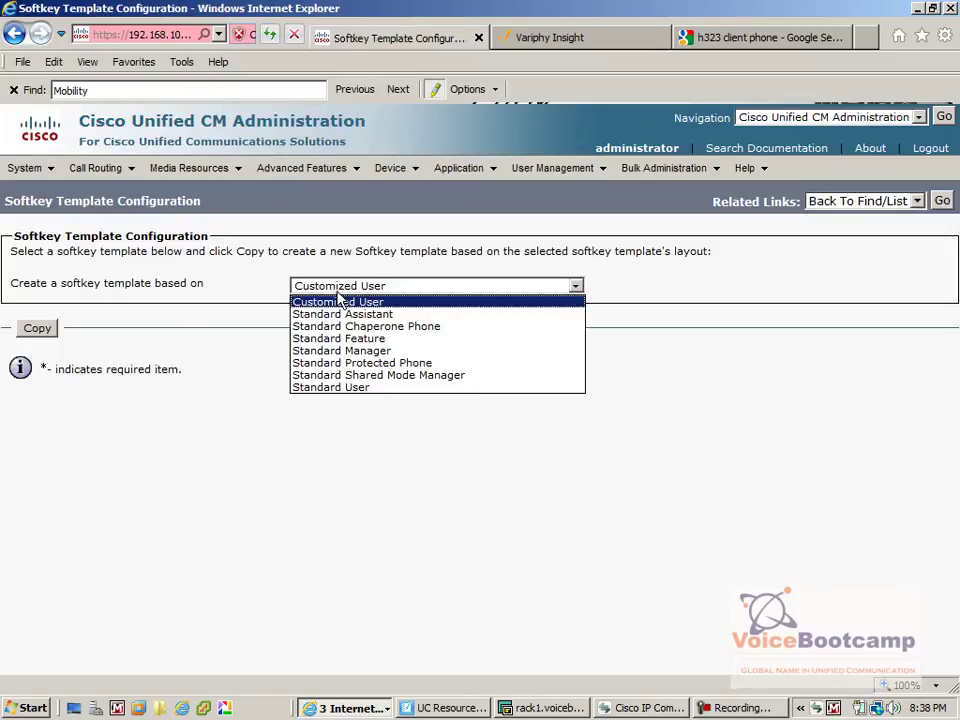
left_click(380, 388)
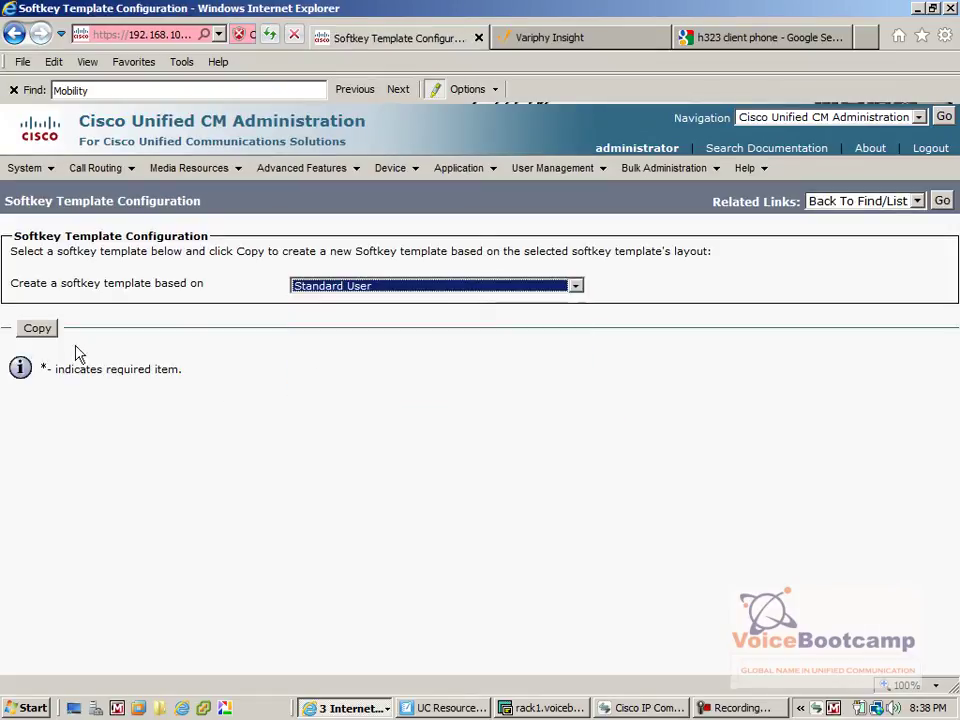
left_click(37, 328)
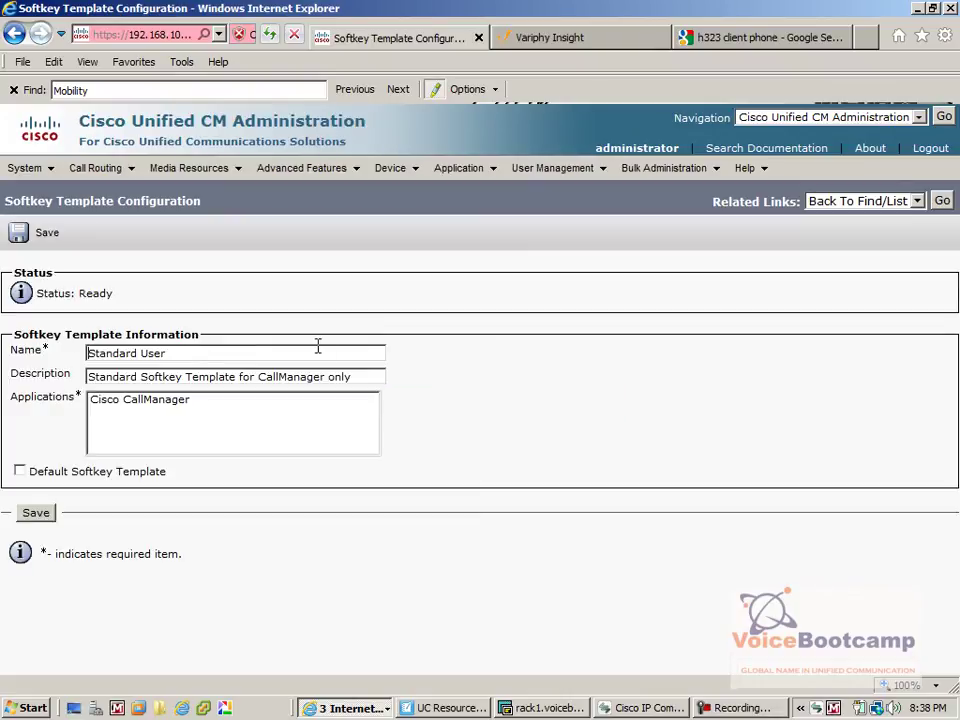
type("SNR")
left_click(34, 514)
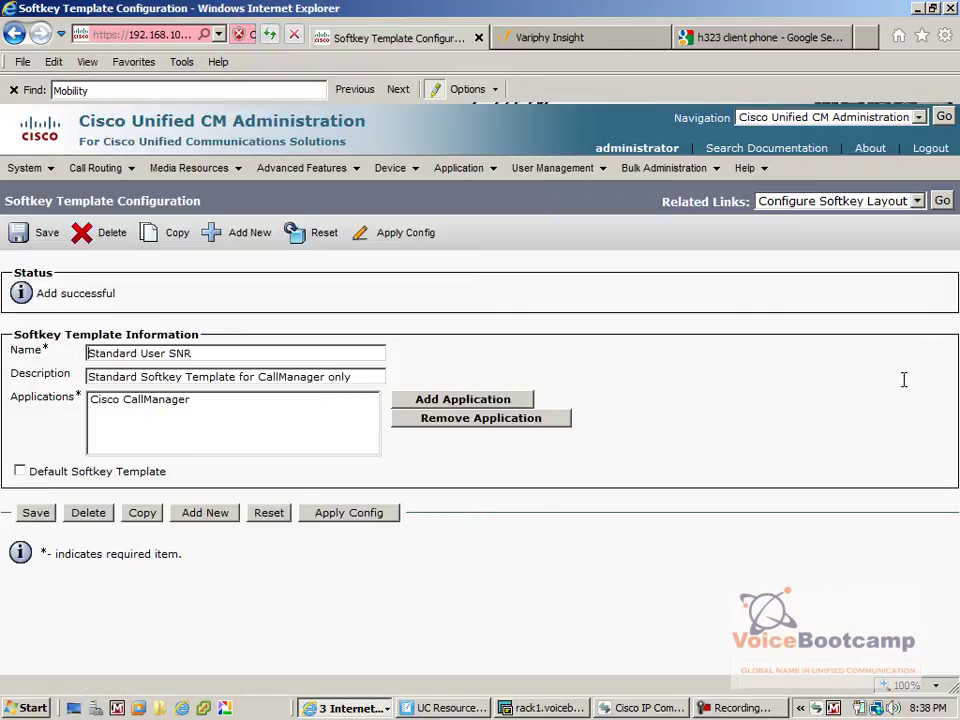
Add the Mobility softkey to the On Hook layout and save
left_click(948, 202)
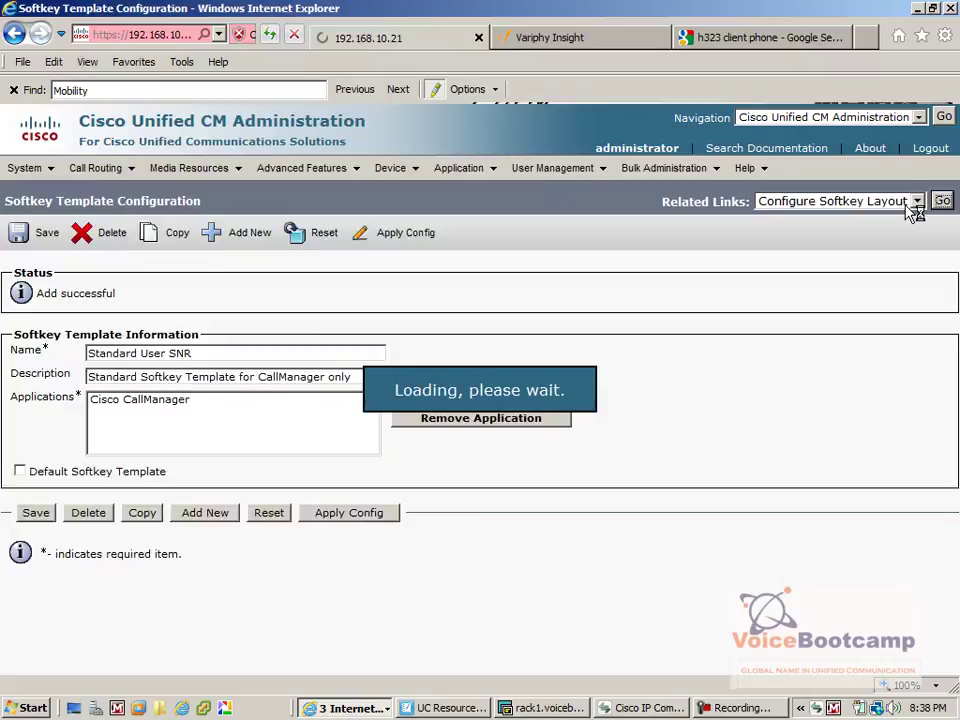
scroll(514, 482, "down", 2)
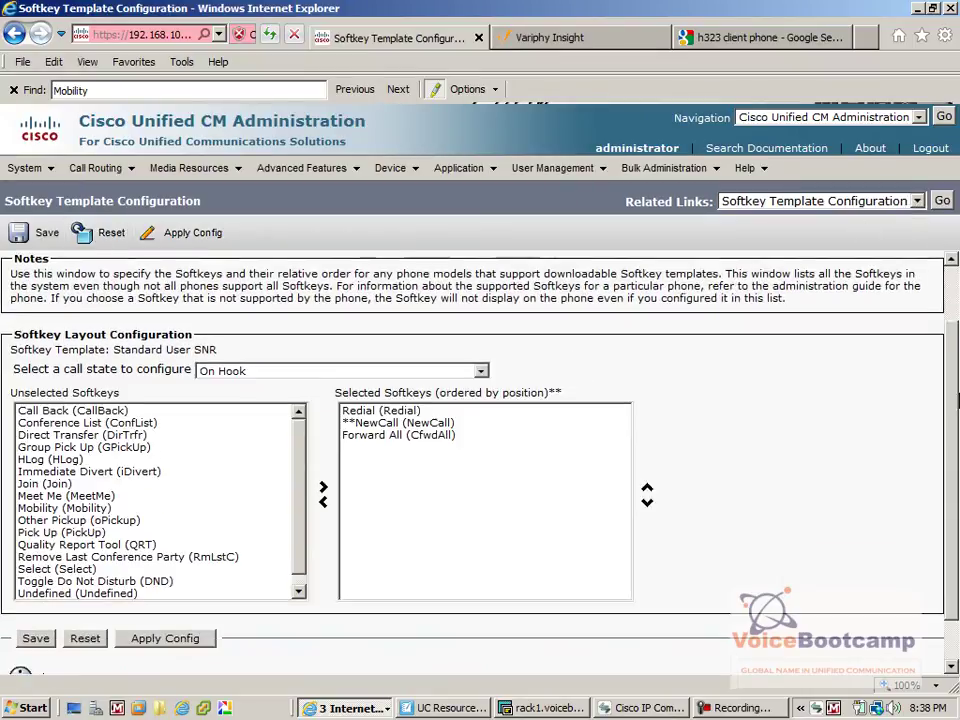
left_click(68, 472)
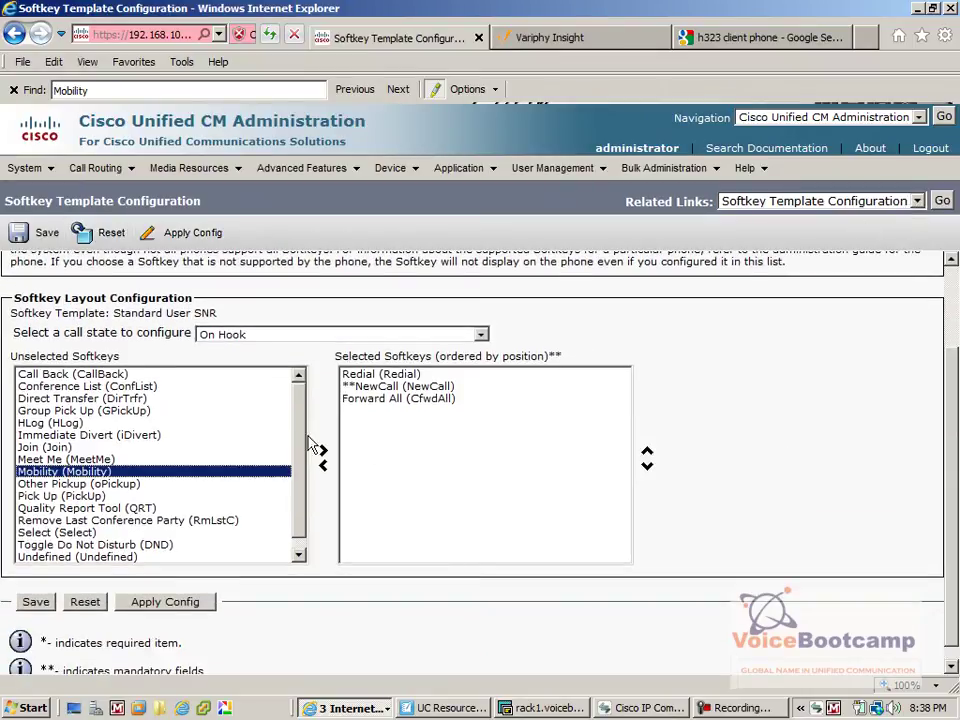
left_click(323, 451)
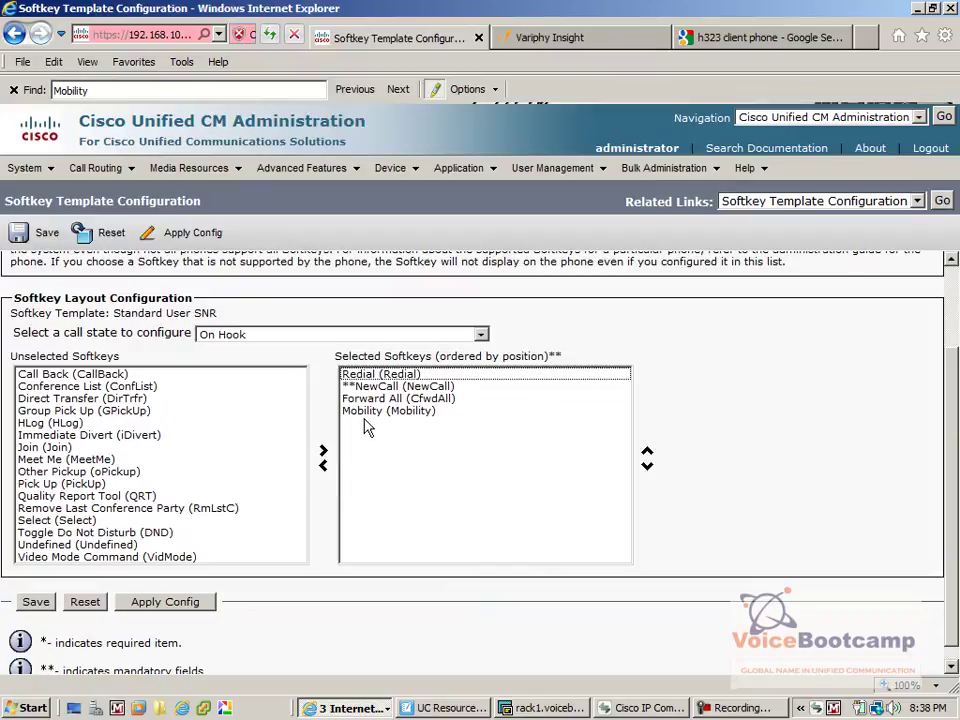
left_click(35, 606)
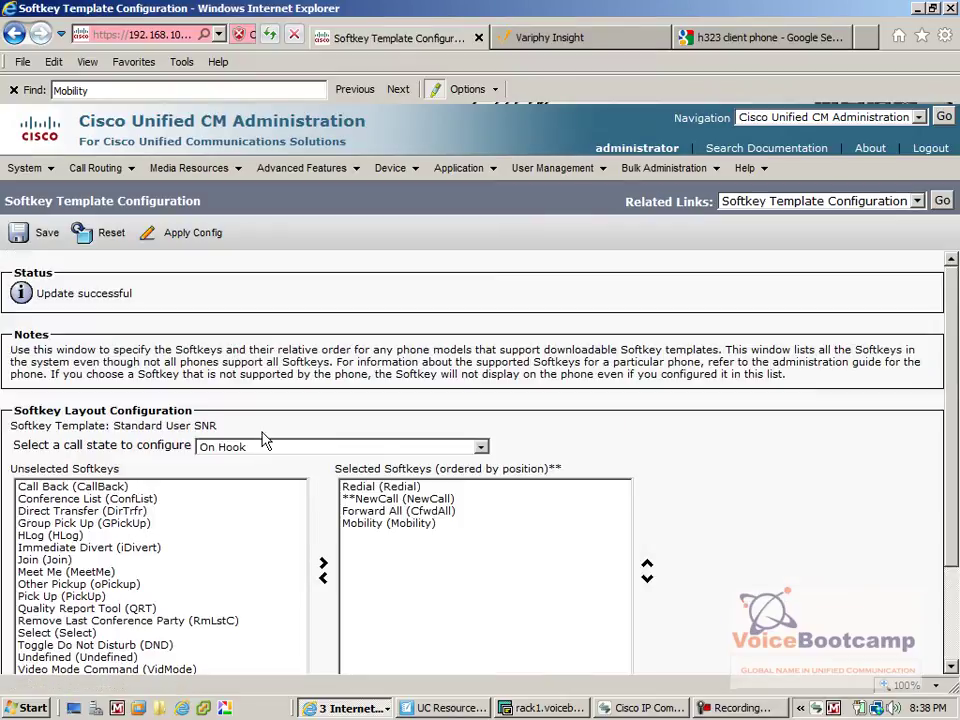
Add Mobility to the Connected layout, positioned just after End Call, and save
left_click(265, 447)
left_click(300, 474)
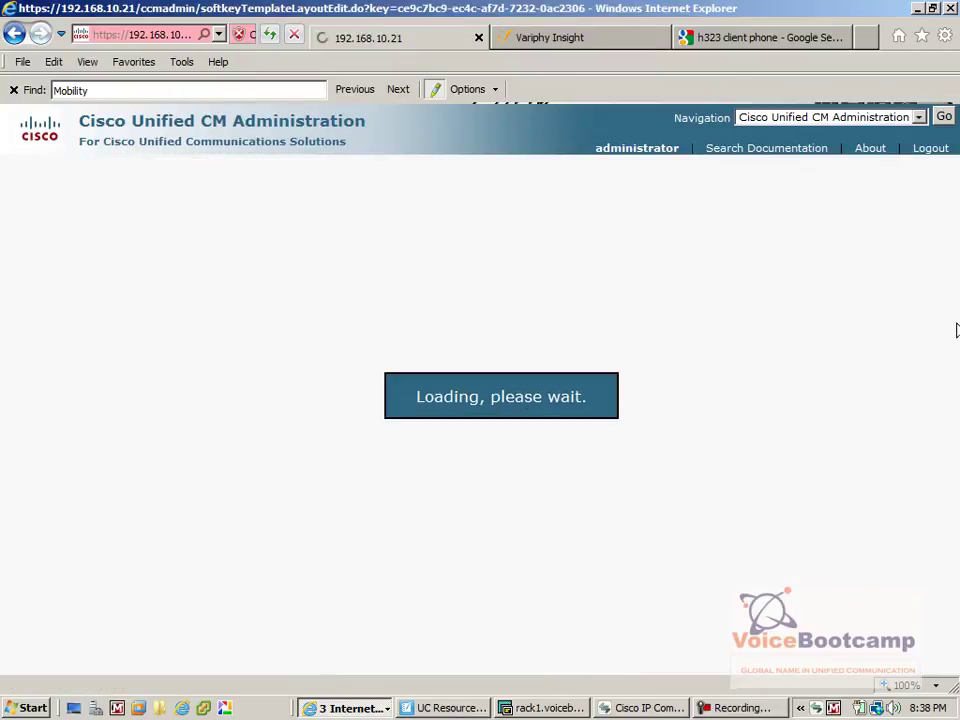
scroll(135, 450, "down", 2)
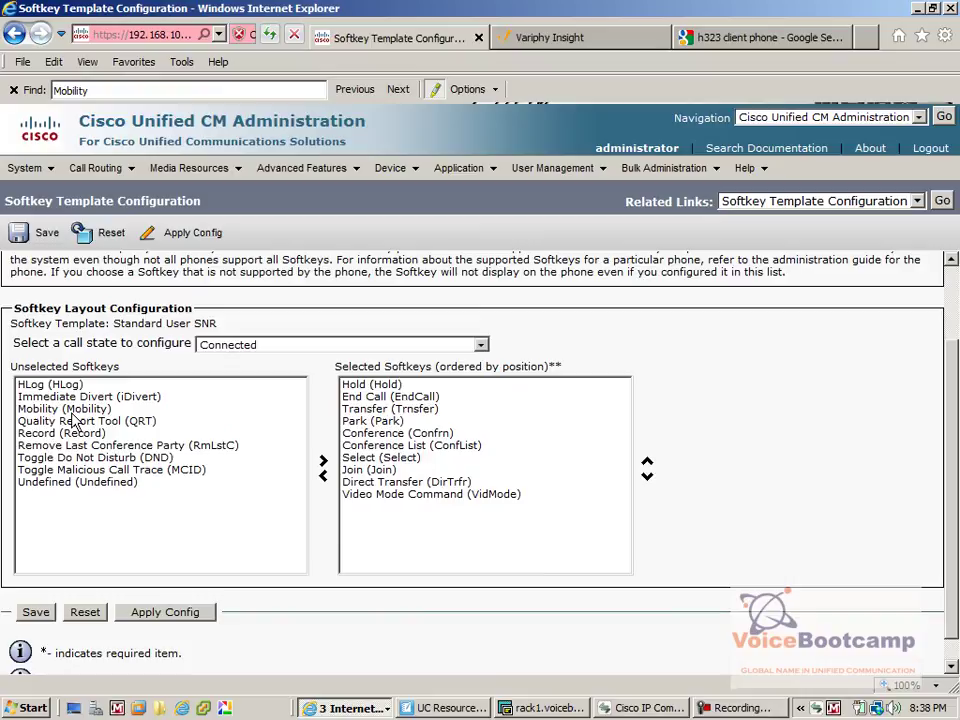
left_click(70, 409)
left_click(323, 462)
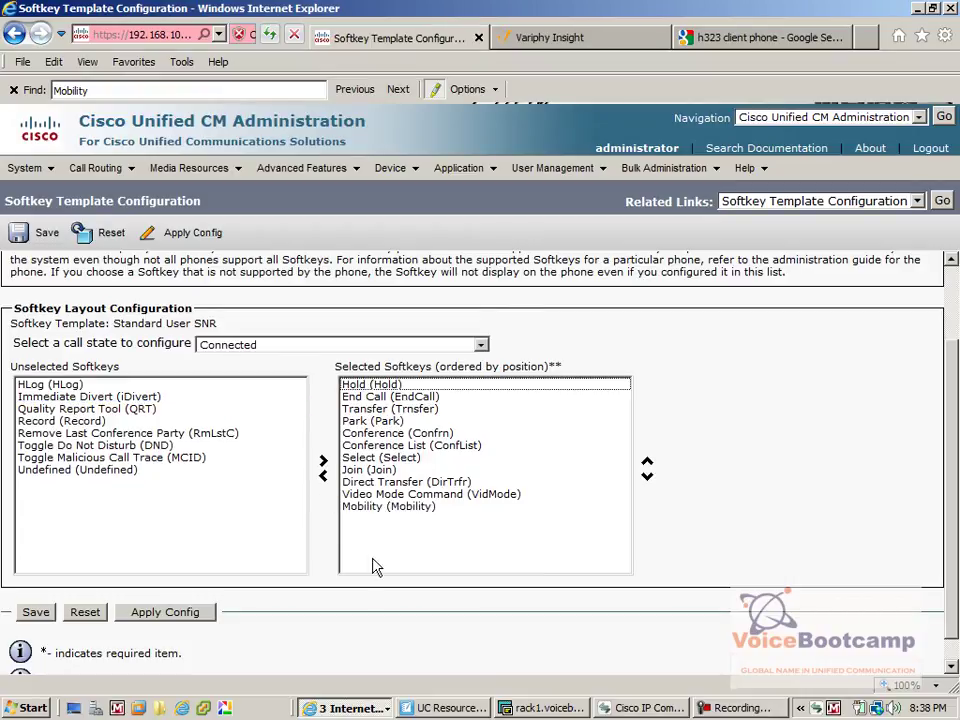
left_click(388, 506)
left_click(646, 466)
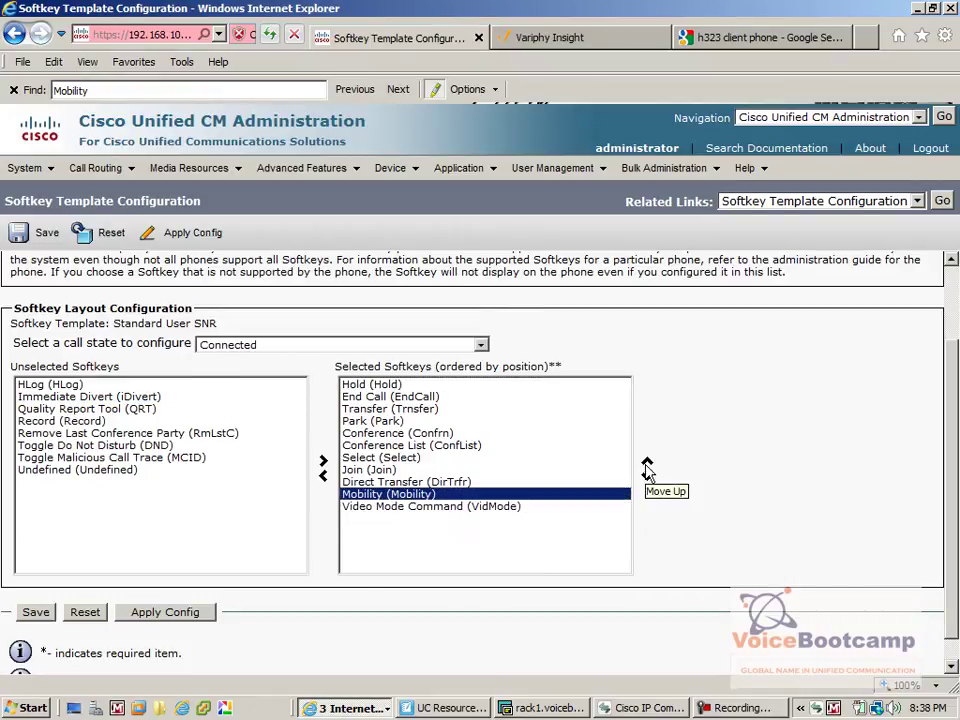
left_click(646, 466)
left_click(646, 466)
left_click(646, 466)
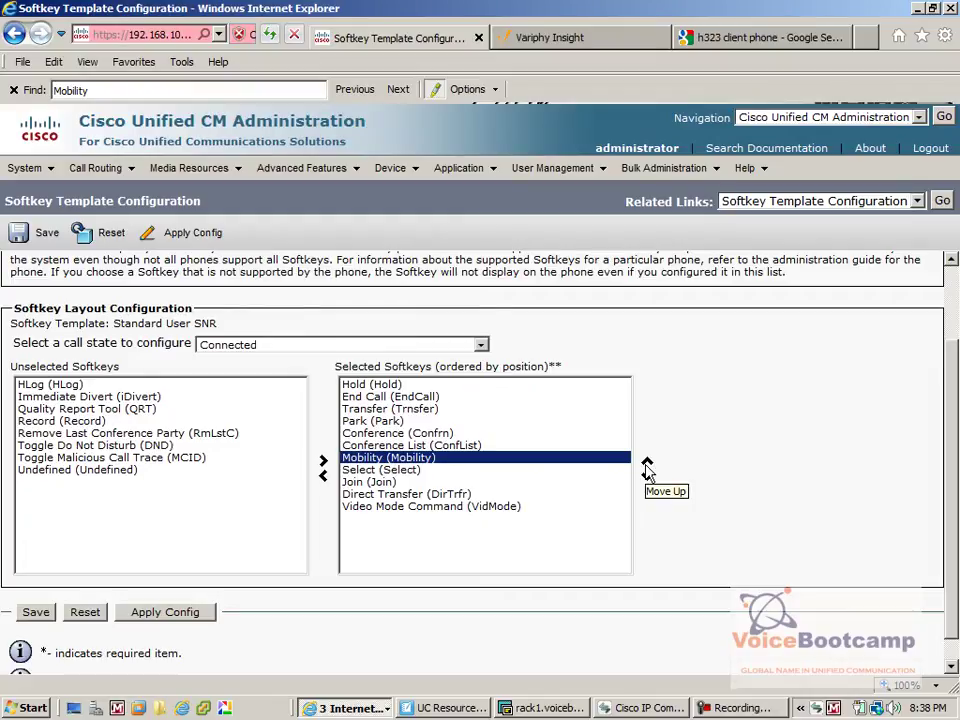
left_click(646, 466)
left_click(646, 466)
left_click(646, 466)
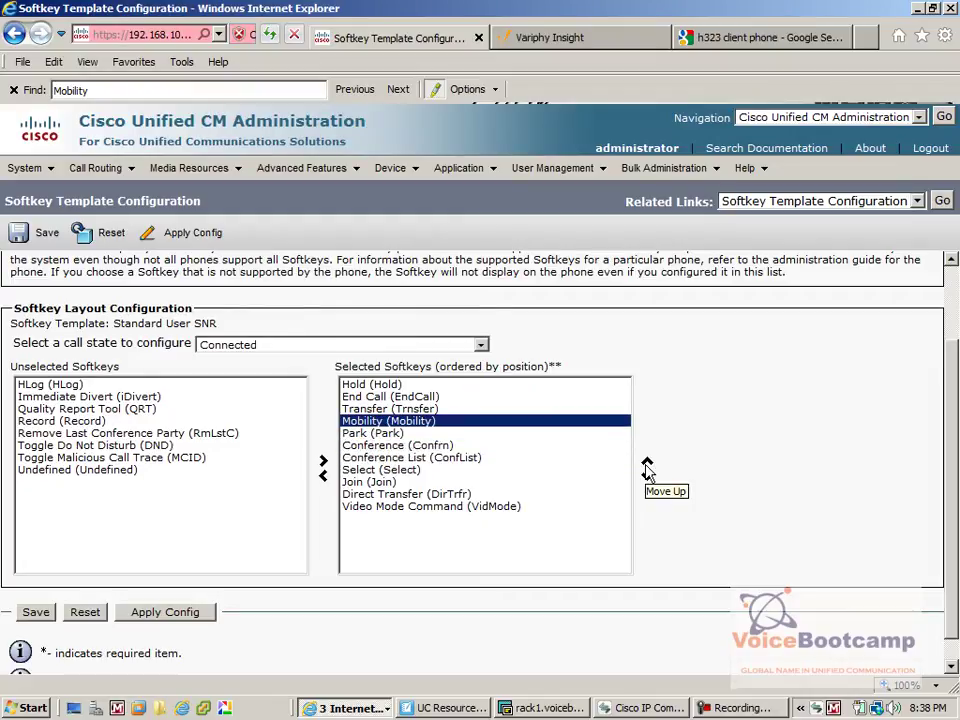
left_click(646, 466)
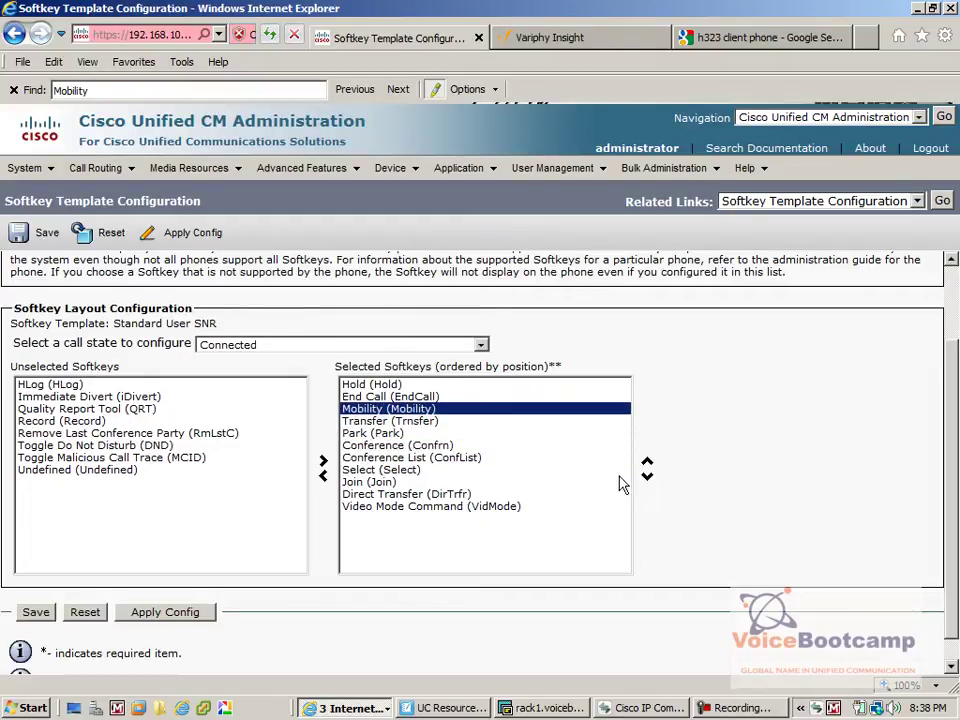
left_click(35, 612)
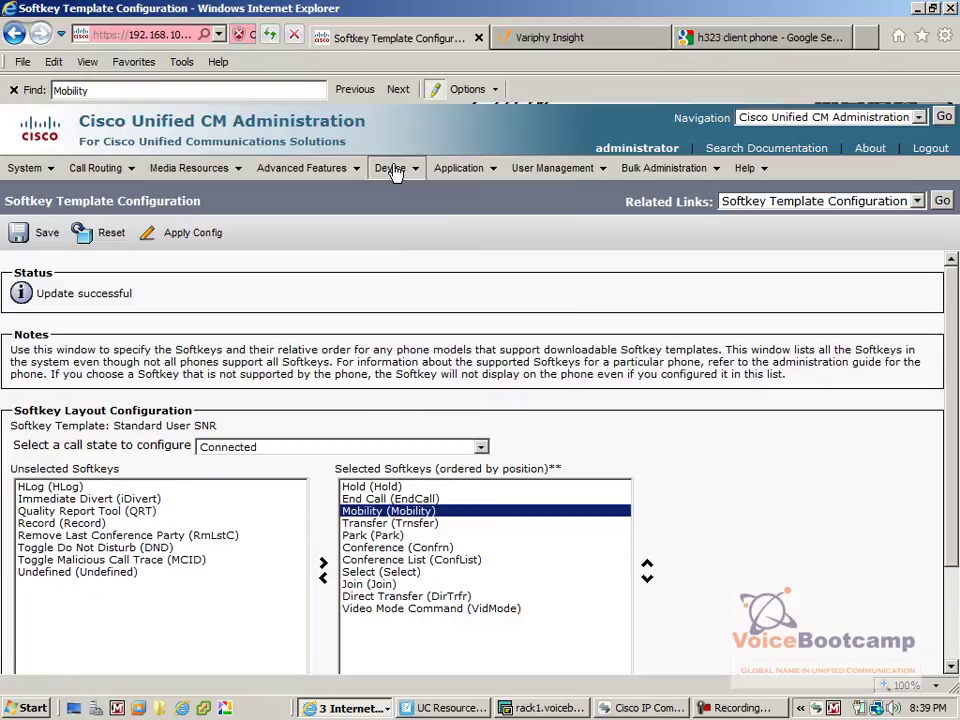
Assign the Standard User SNR softkey template to the SoftPhone and save
mouse_move(390, 167)
left_click(440, 264)
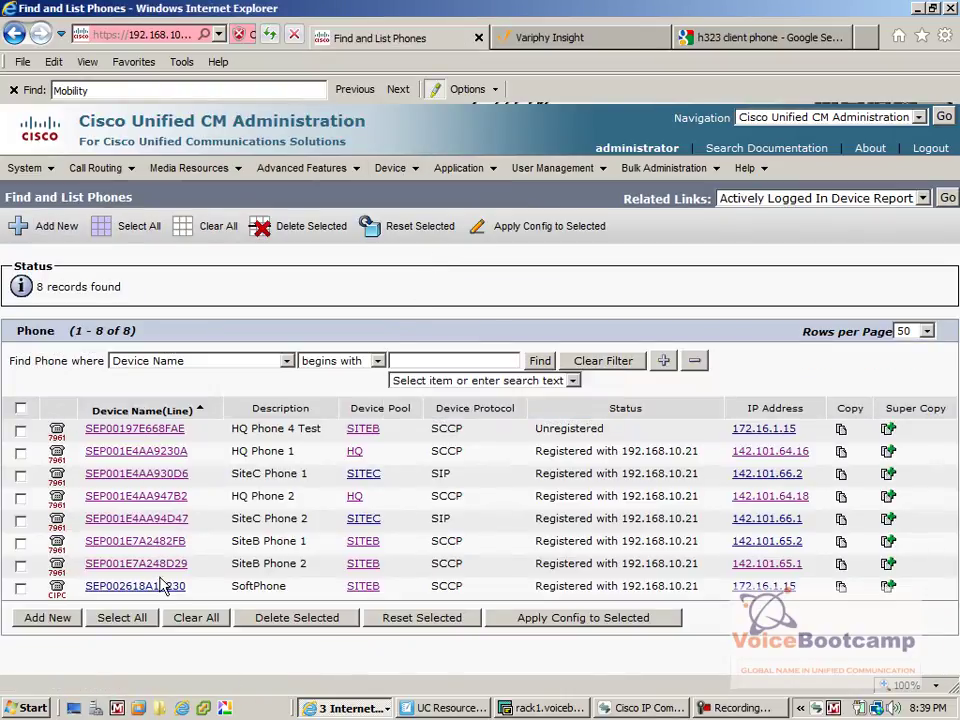
left_click(110, 586)
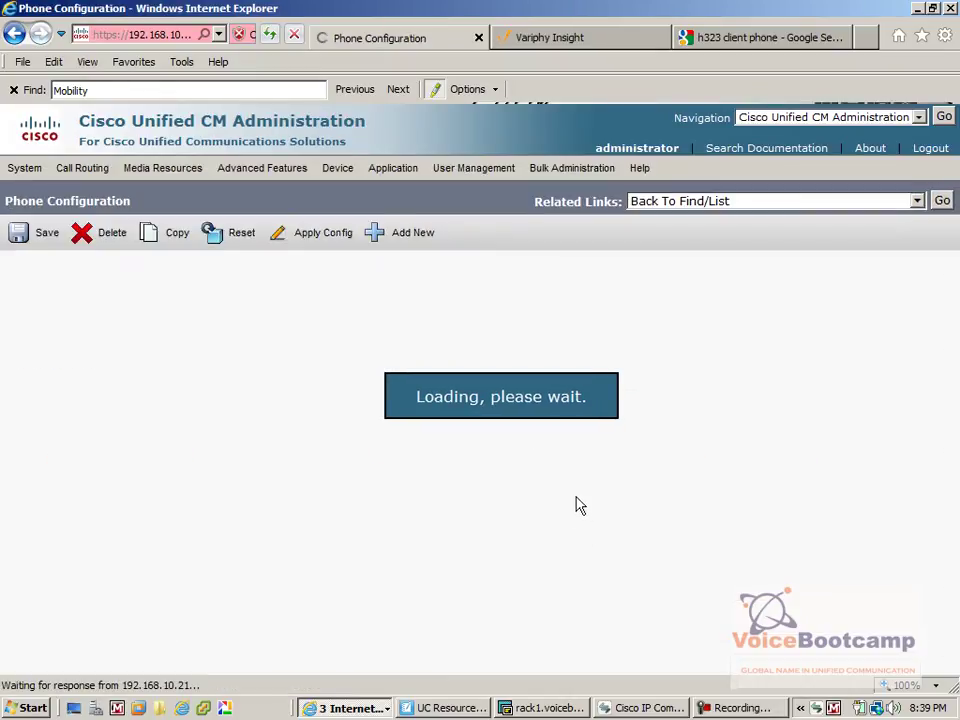
scroll(554, 492, "down", 4)
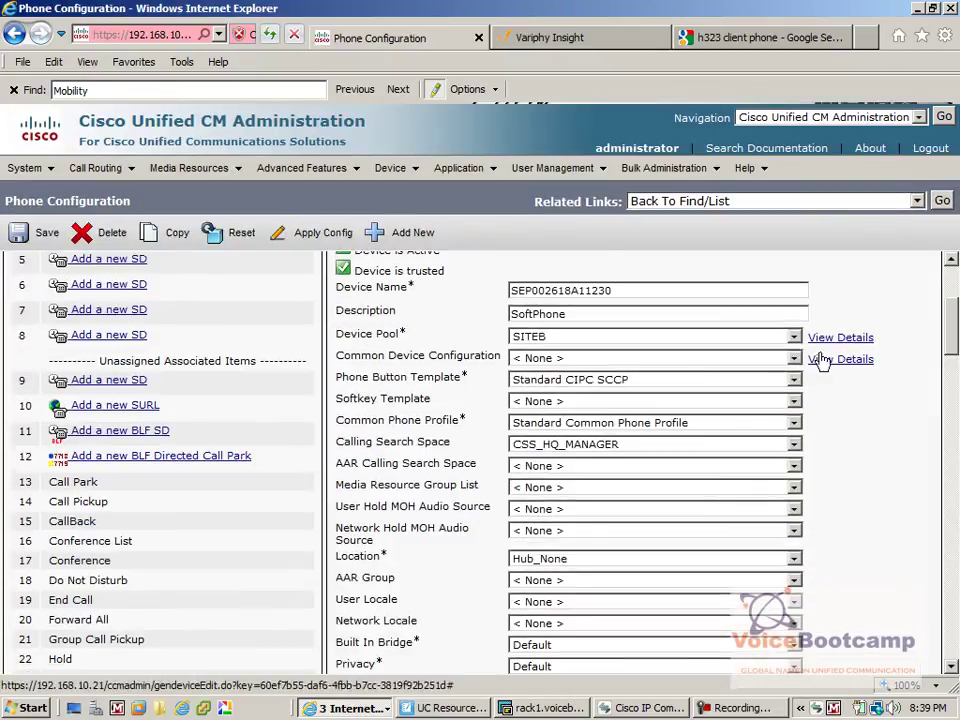
left_click(530, 404)
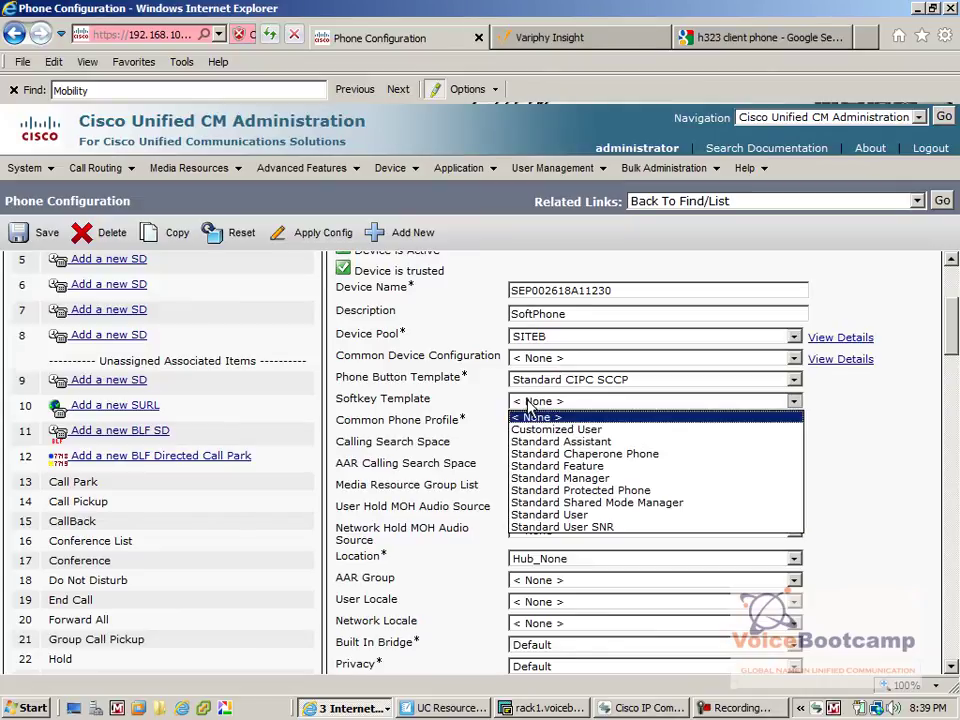
left_click(590, 527)
left_click(40, 232)
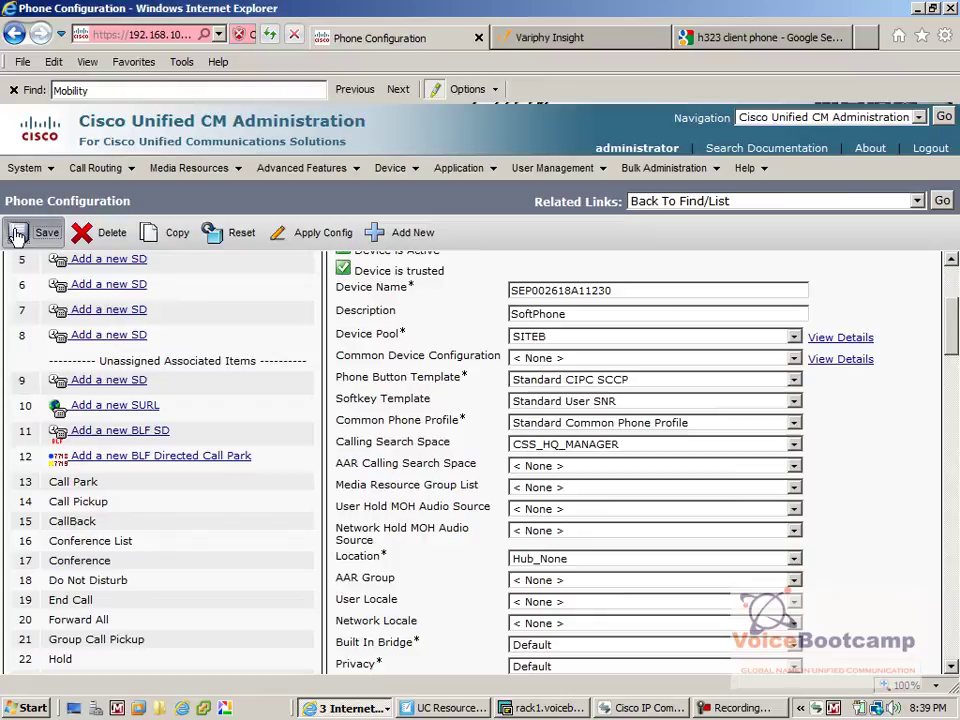
left_click(628, 410)
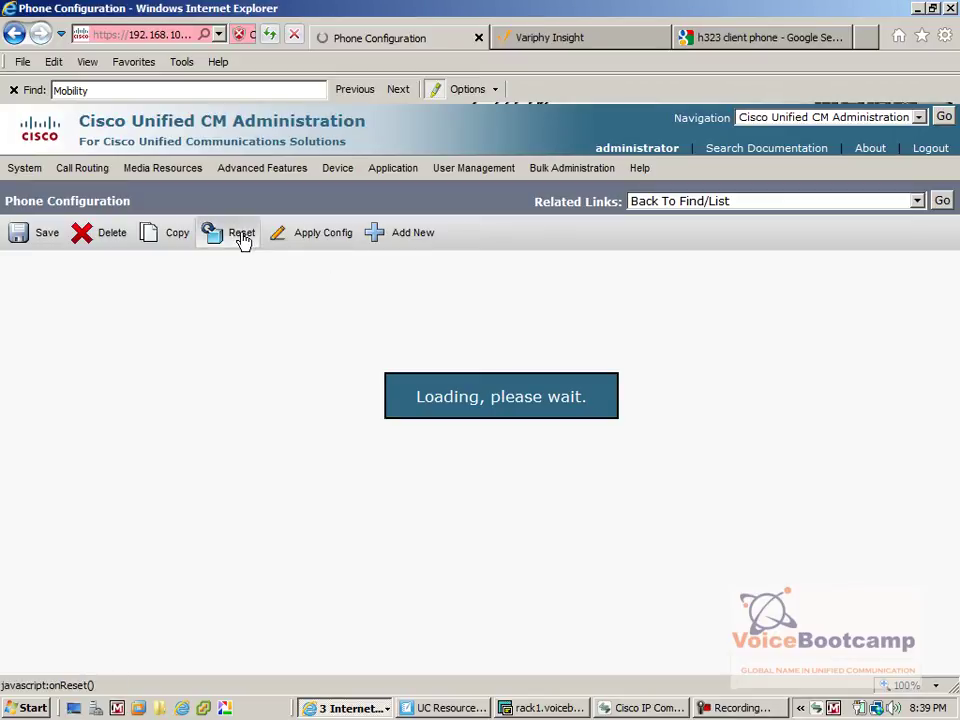
Reset the SoftPhone so the new template applies
left_click(241, 236)
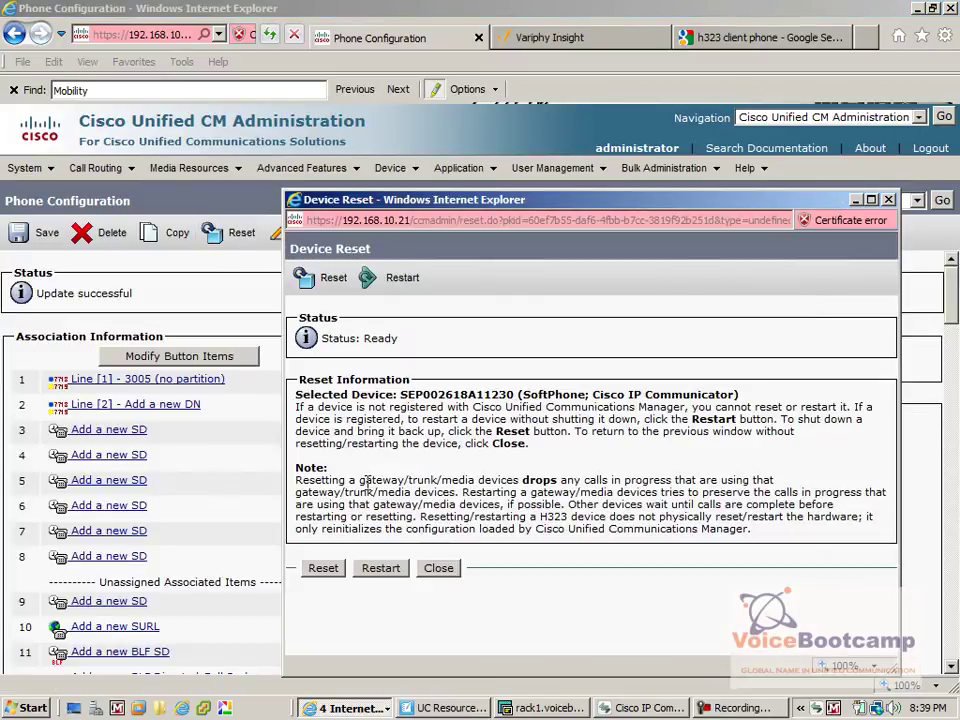
left_click(326, 568)
left_click(430, 568)
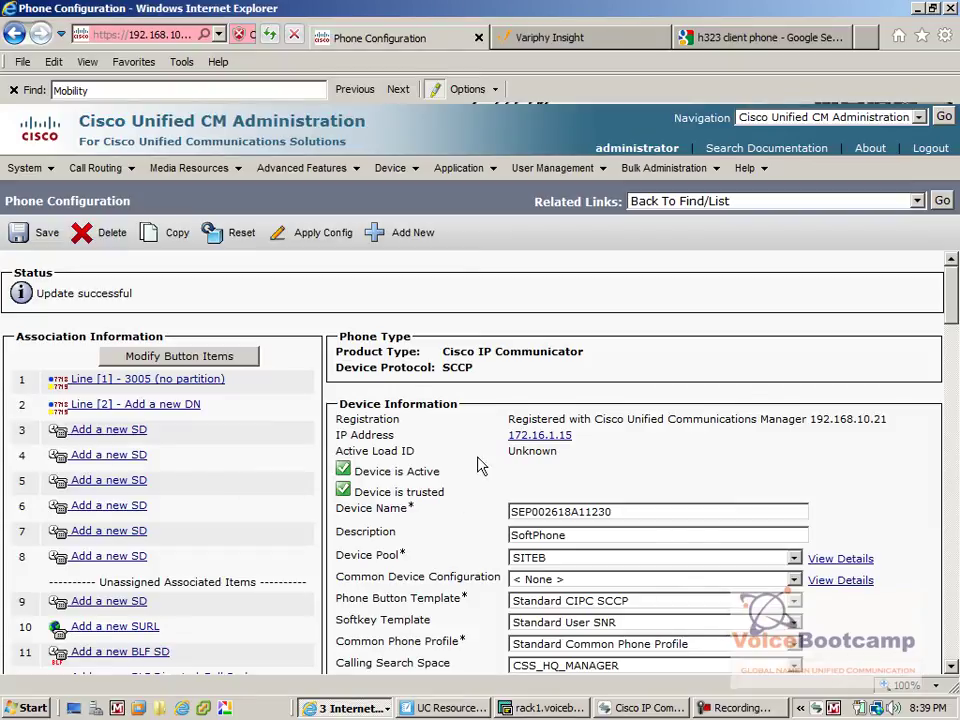
Find the end user and list devices under Device Association, including the SoftPhone on 3005
mouse_move(391, 172)
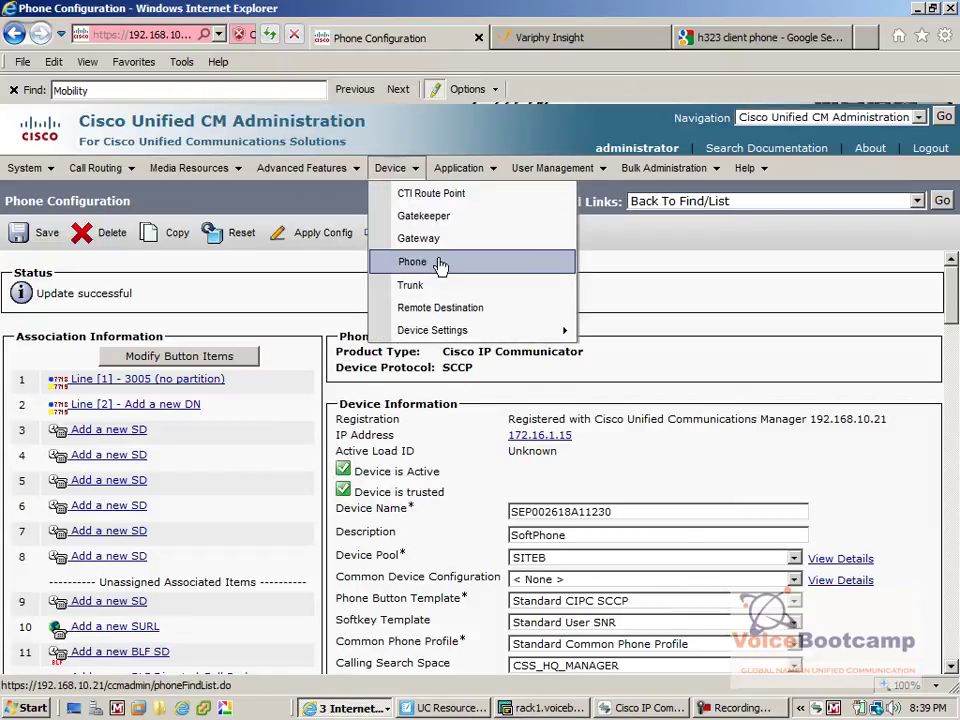
left_click(440, 265)
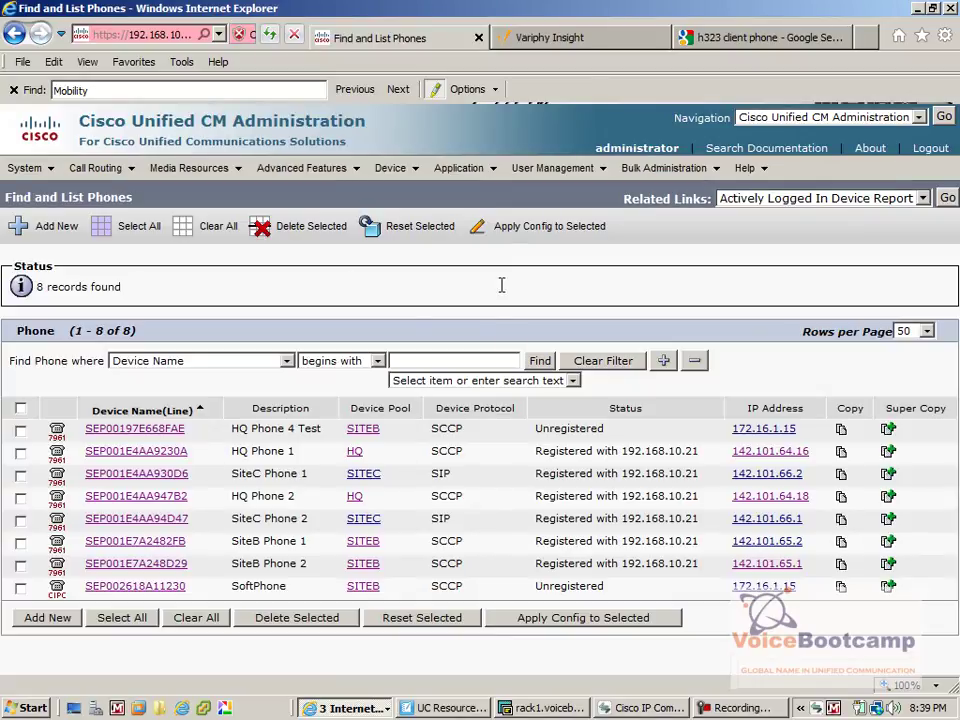
mouse_move(536, 168)
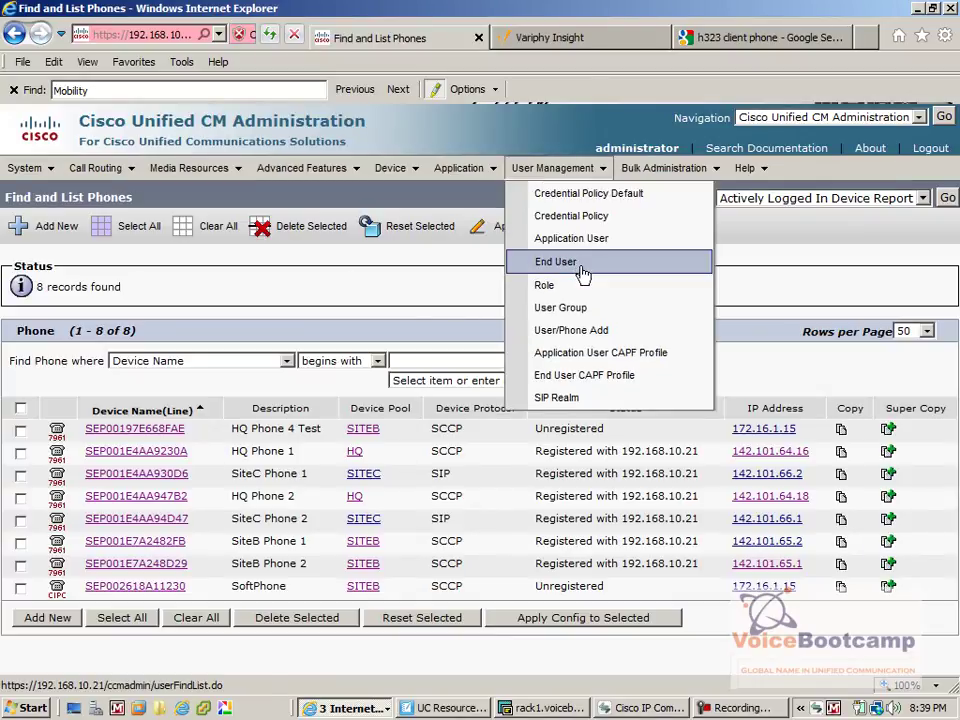
left_click(540, 259)
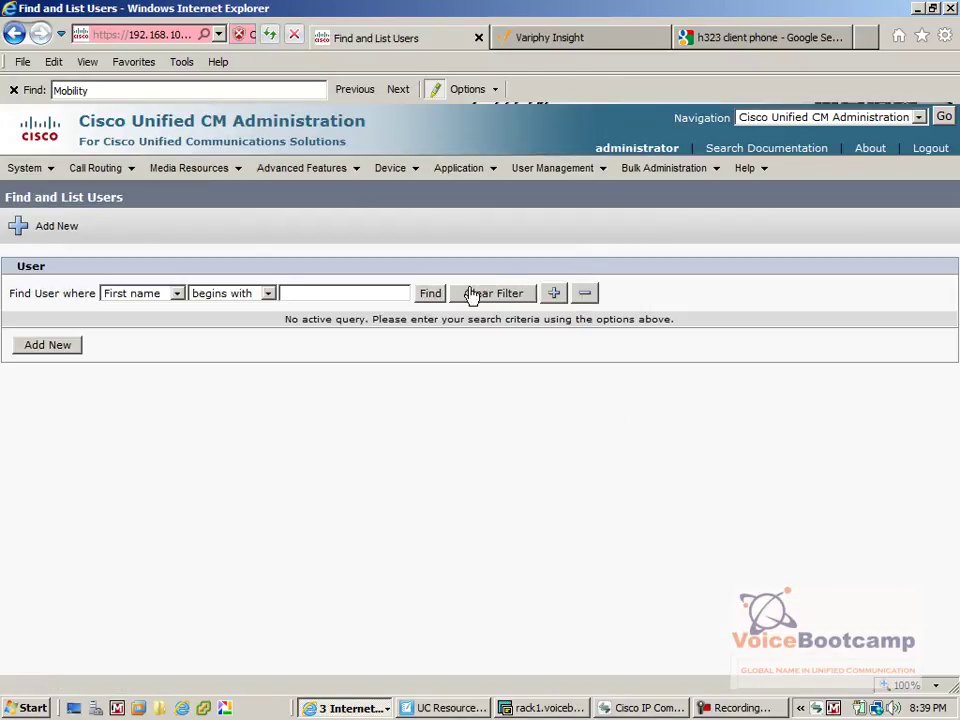
left_click(432, 292)
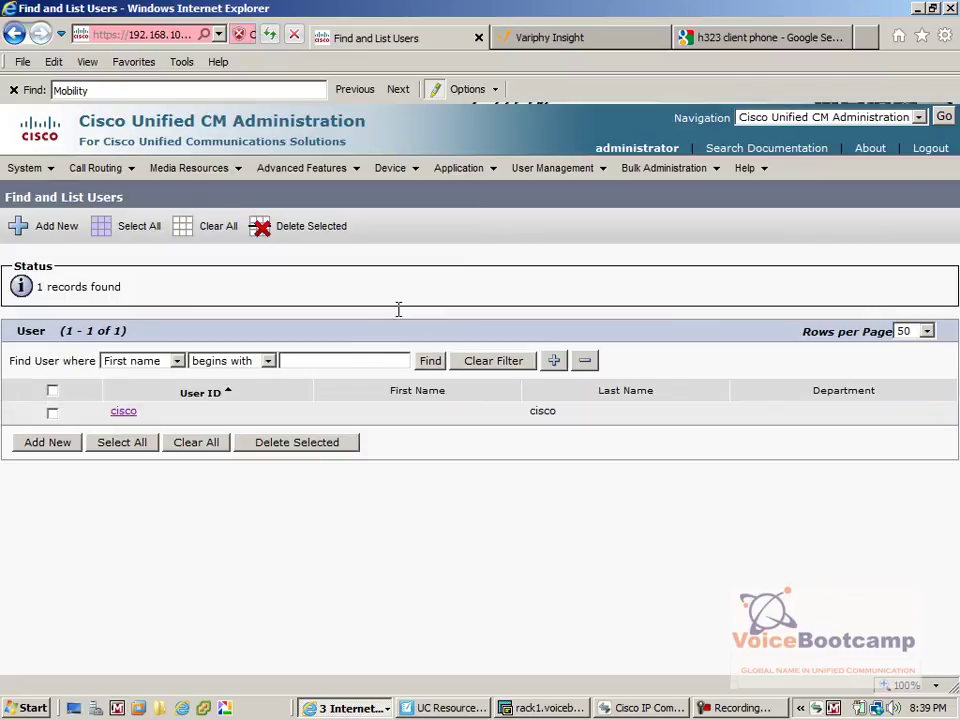
left_click(124, 411)
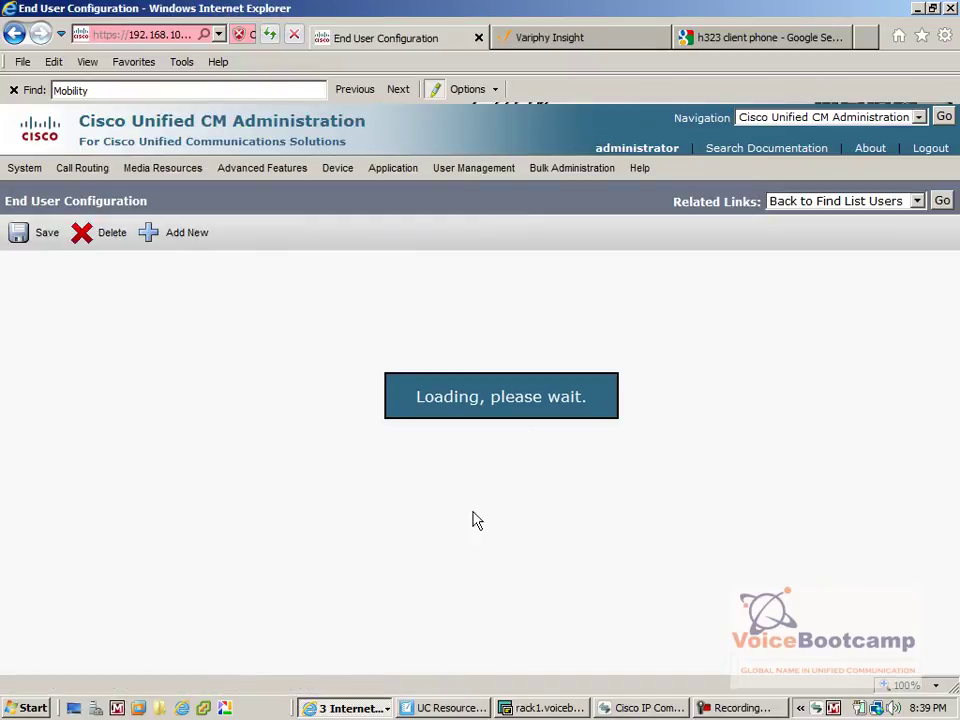
scroll(912, 411, "down", 4)
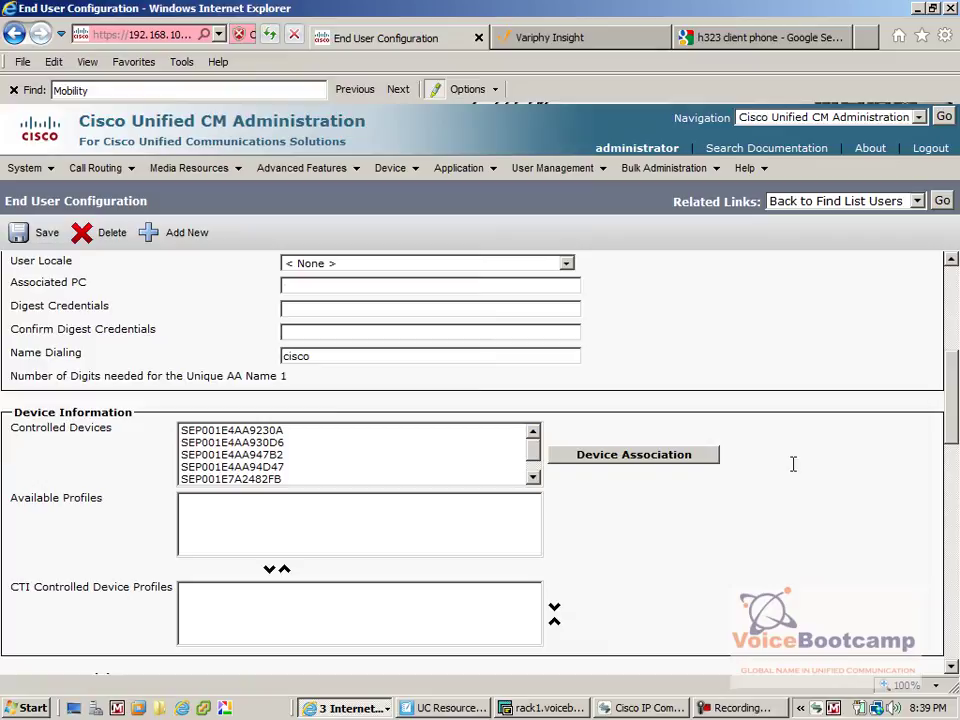
left_click(628, 466)
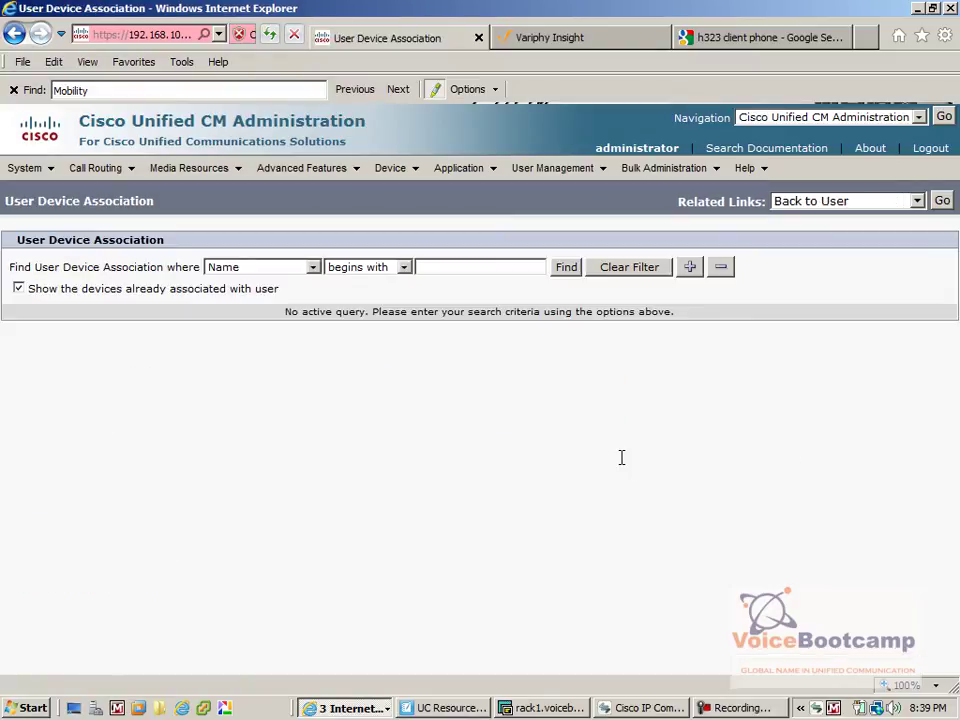
left_click(568, 268)
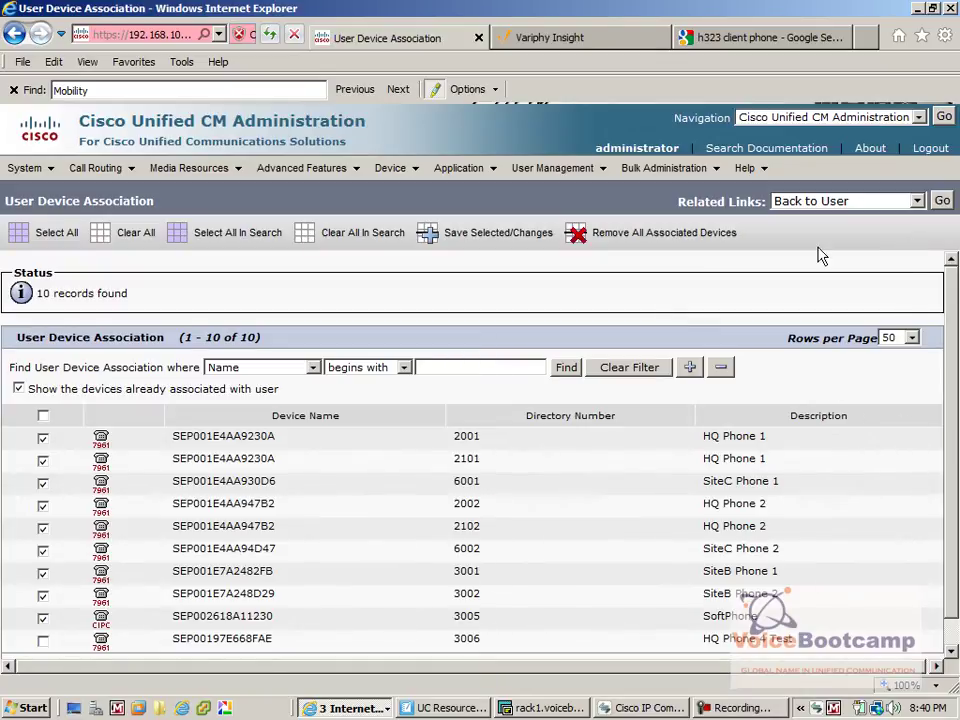
Start remote destination profile SalesGuy for the end user in device pool HQ
mouse_move(386, 172)
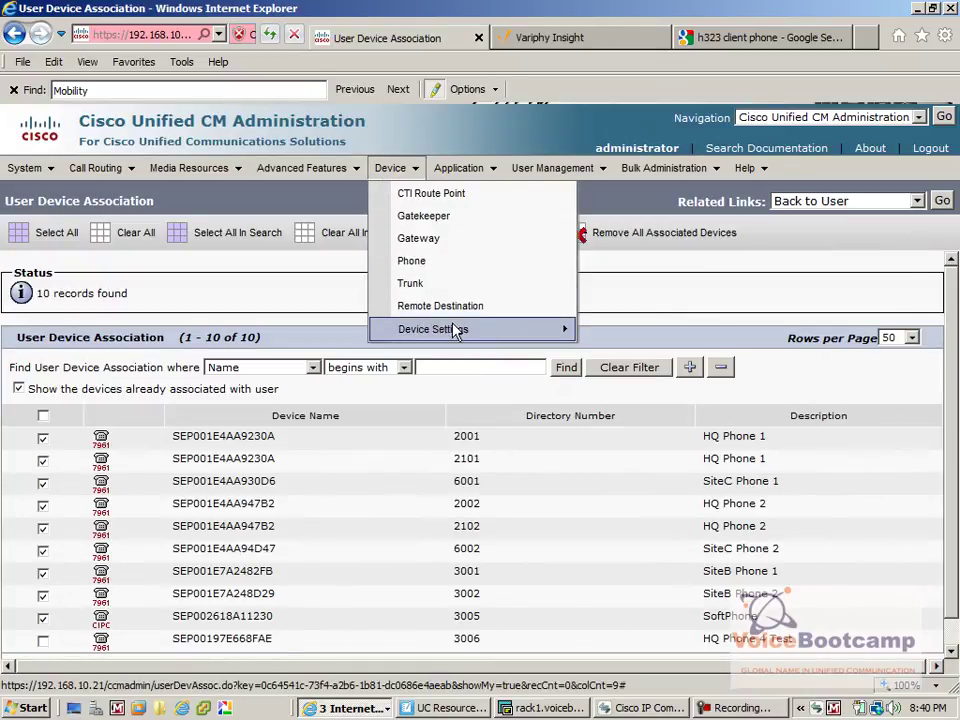
mouse_move(453, 331)
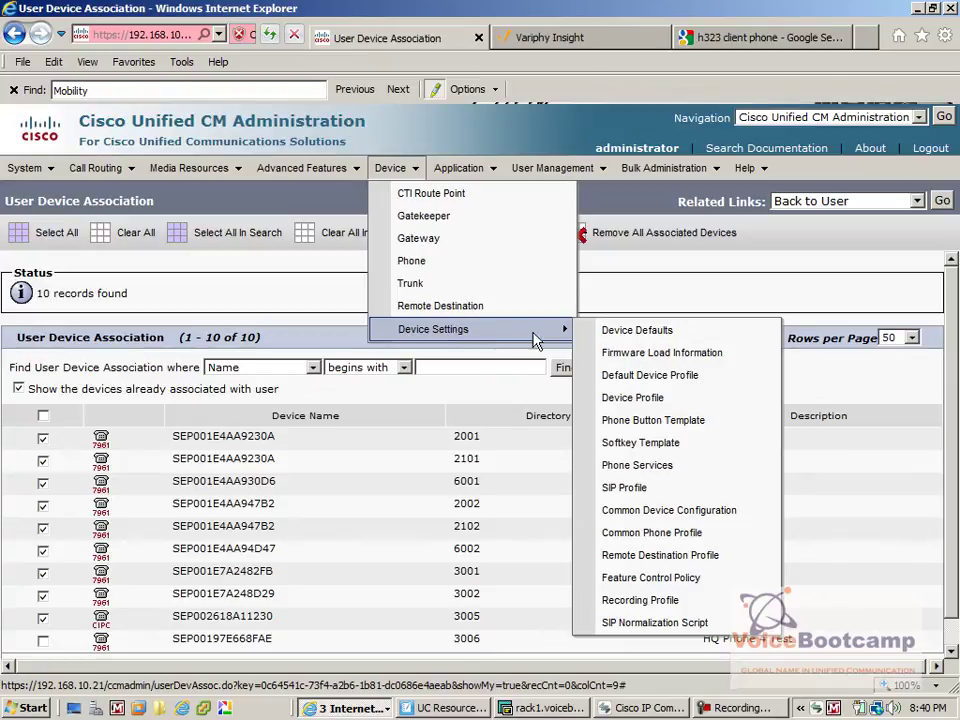
left_click(650, 572)
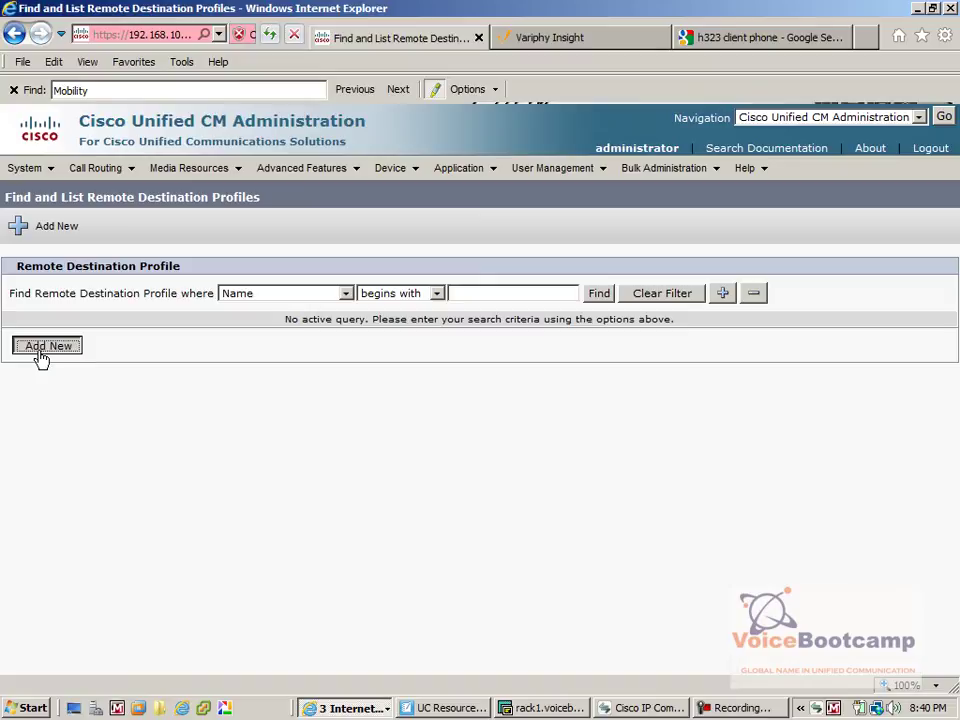
left_click(40, 348)
left_click(243, 358)
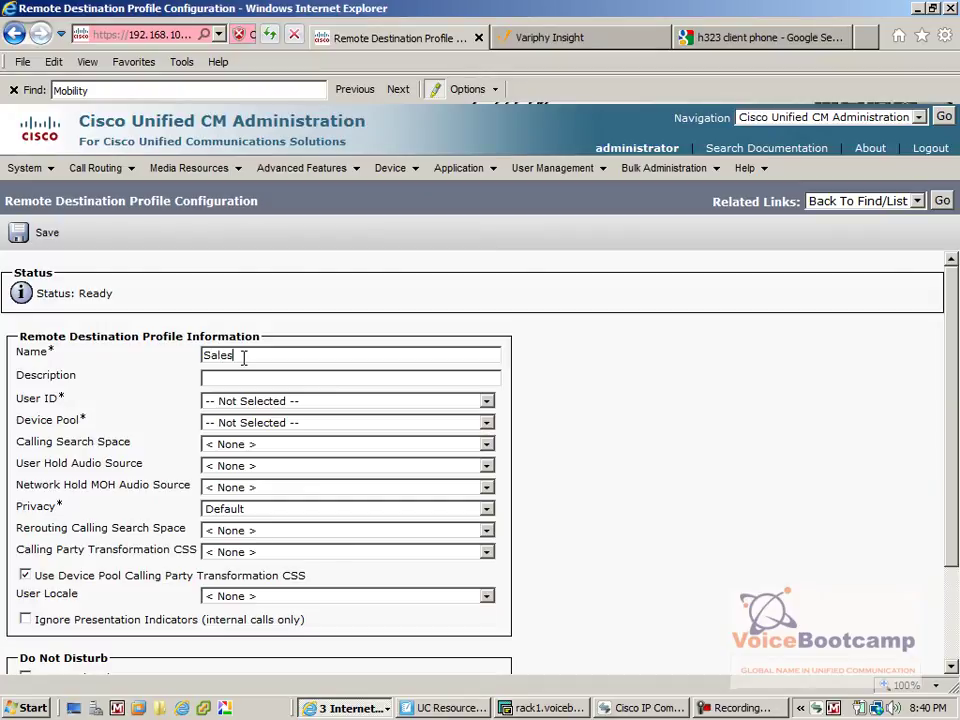
key("Tab")
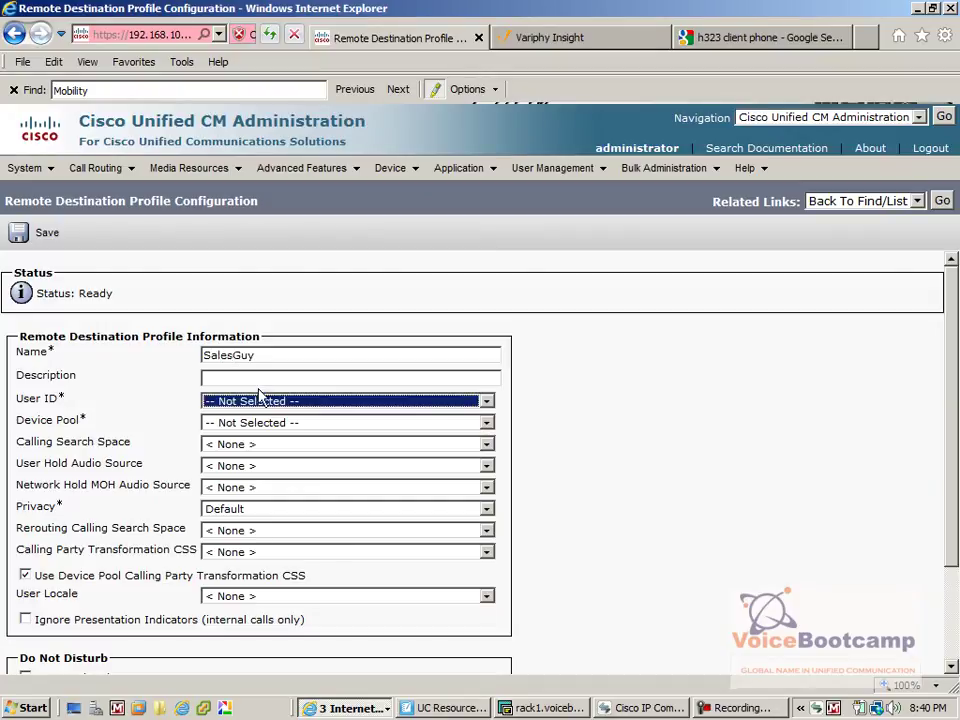
left_click(268, 400)
left_click(270, 430)
left_click(270, 430)
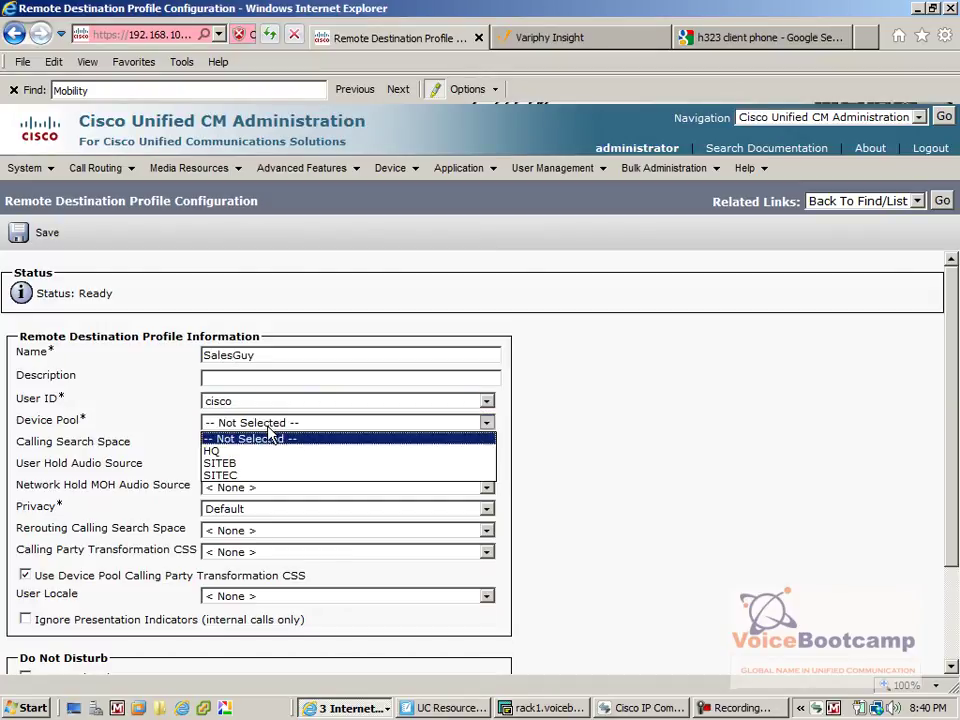
left_click(272, 450)
Set calling and rerouting search spaces to CSS_HQ_MANAGER and save the profile
left_click(261, 450)
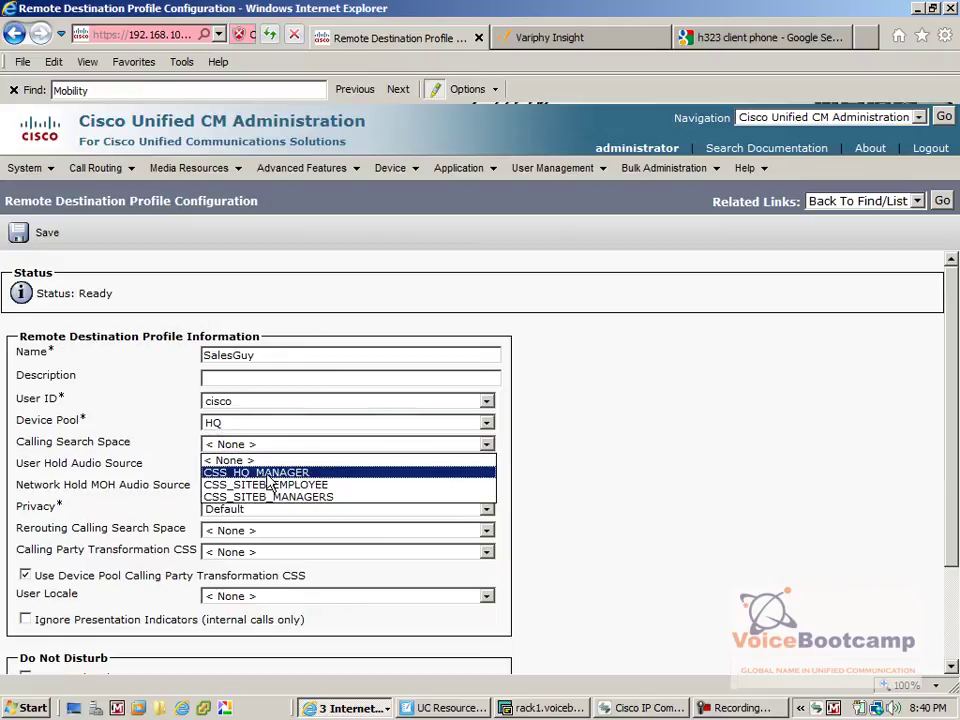
left_click(265, 469)
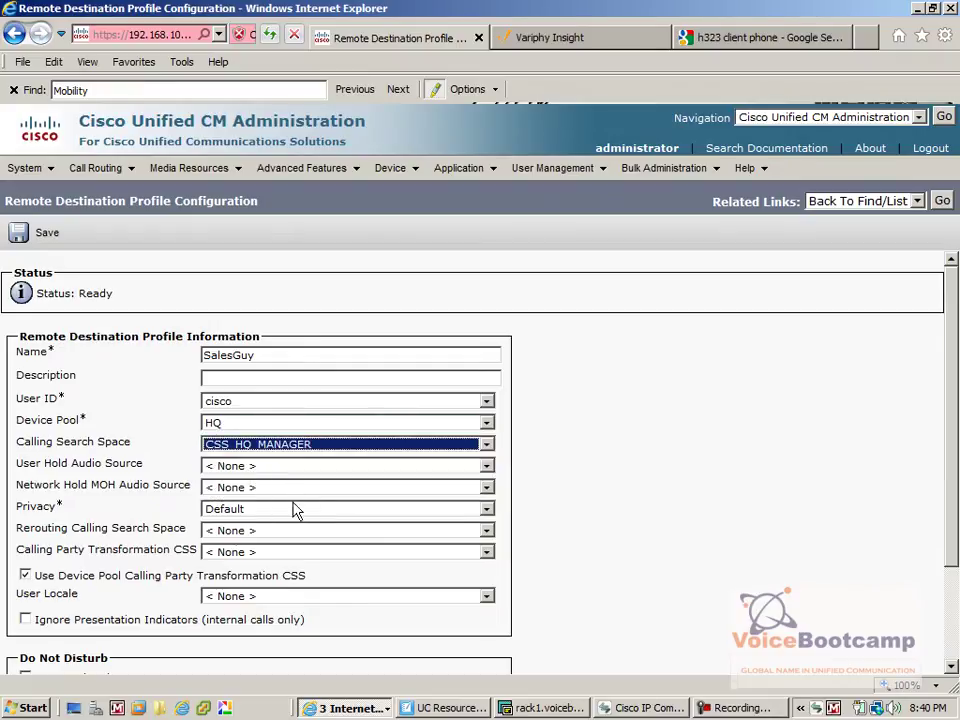
left_click(232, 531)
left_click(244, 559)
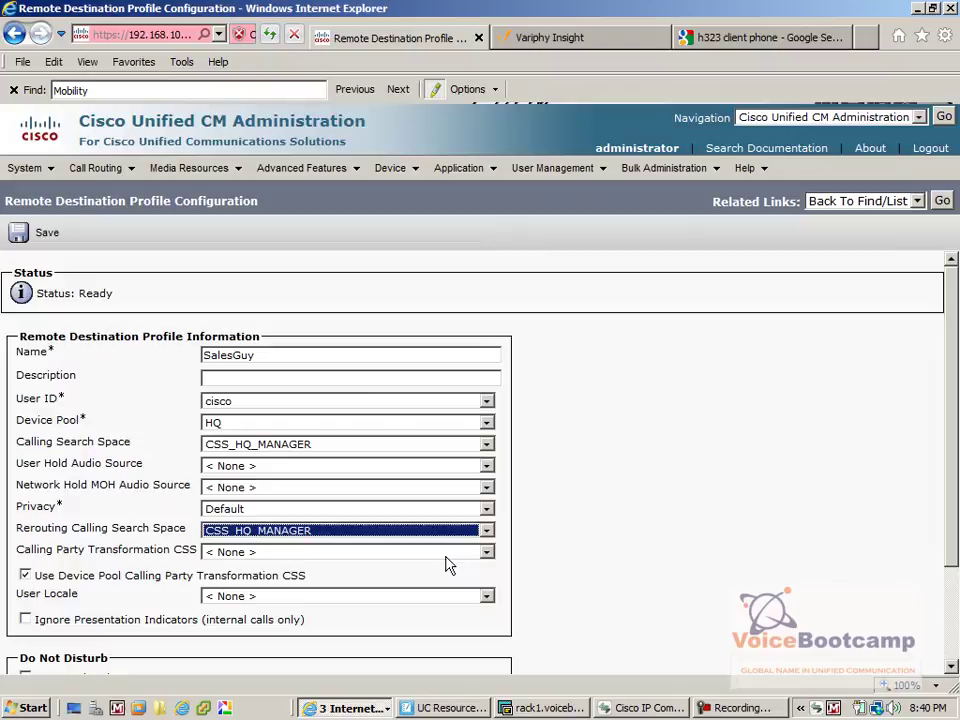
scroll(950, 422, "down", 3)
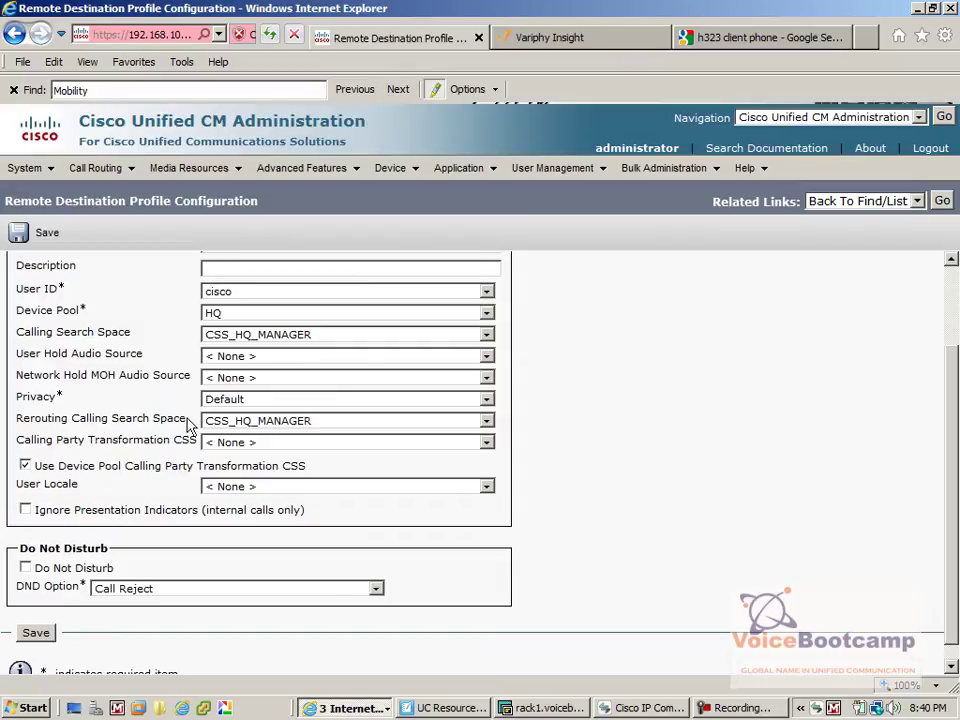
left_click(35, 236)
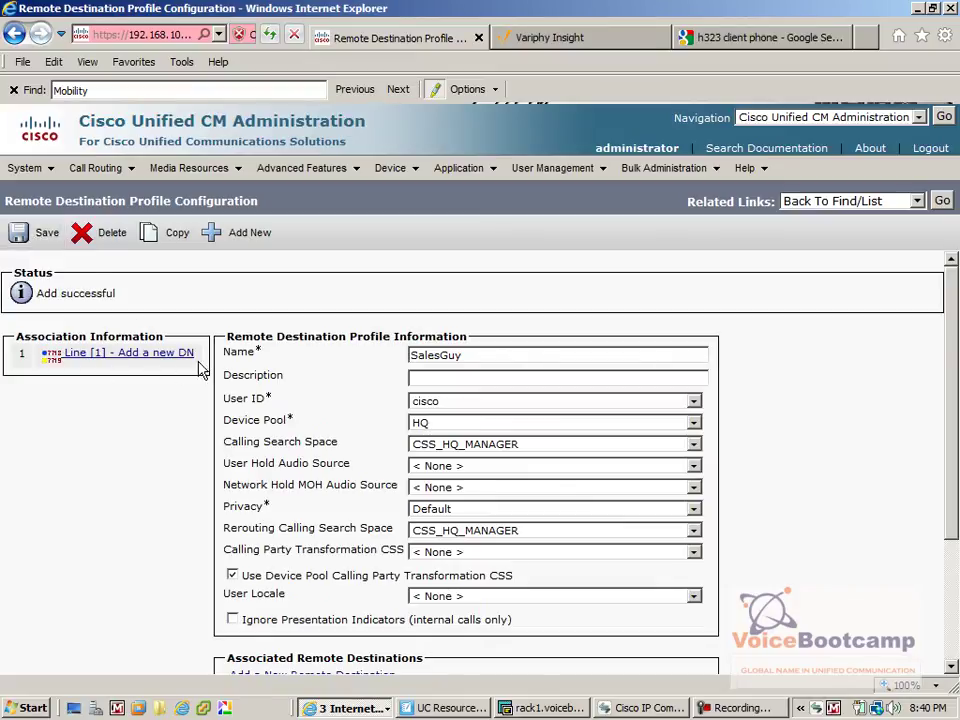
Add directory number 3005 as a line on the SalesGuy profile and save it
left_click(80, 362)
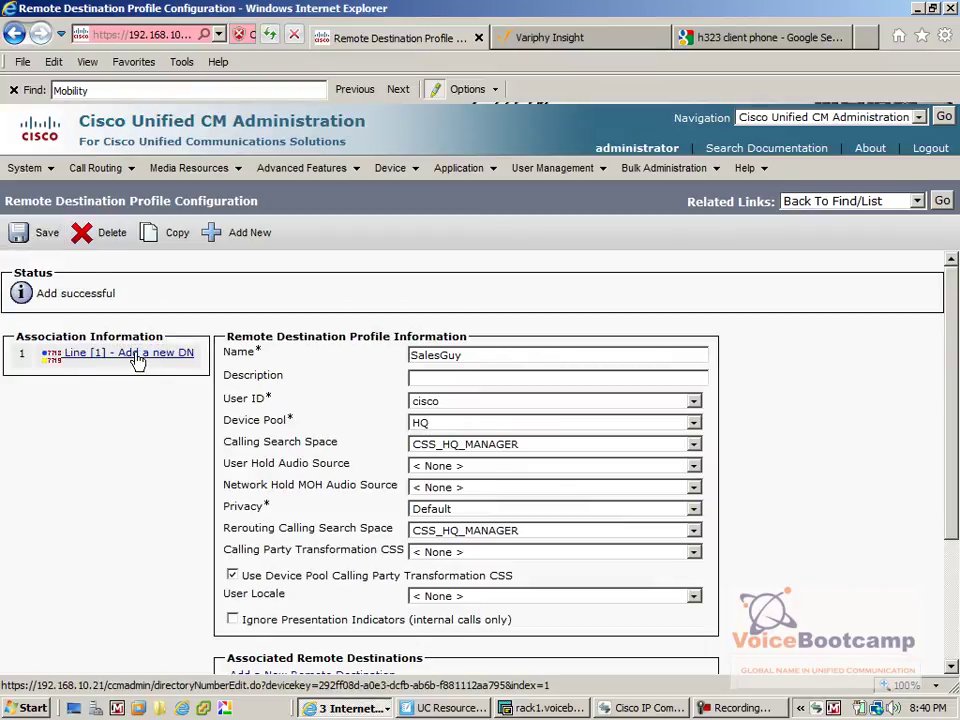
left_click(648, 708)
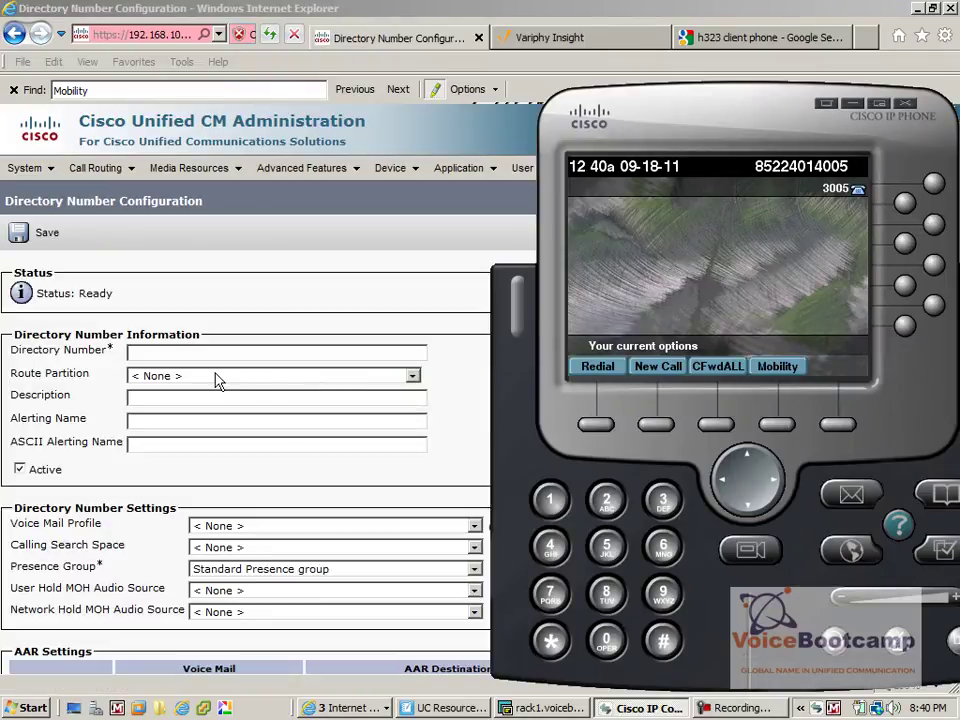
left_click(219, 355)
type("300")
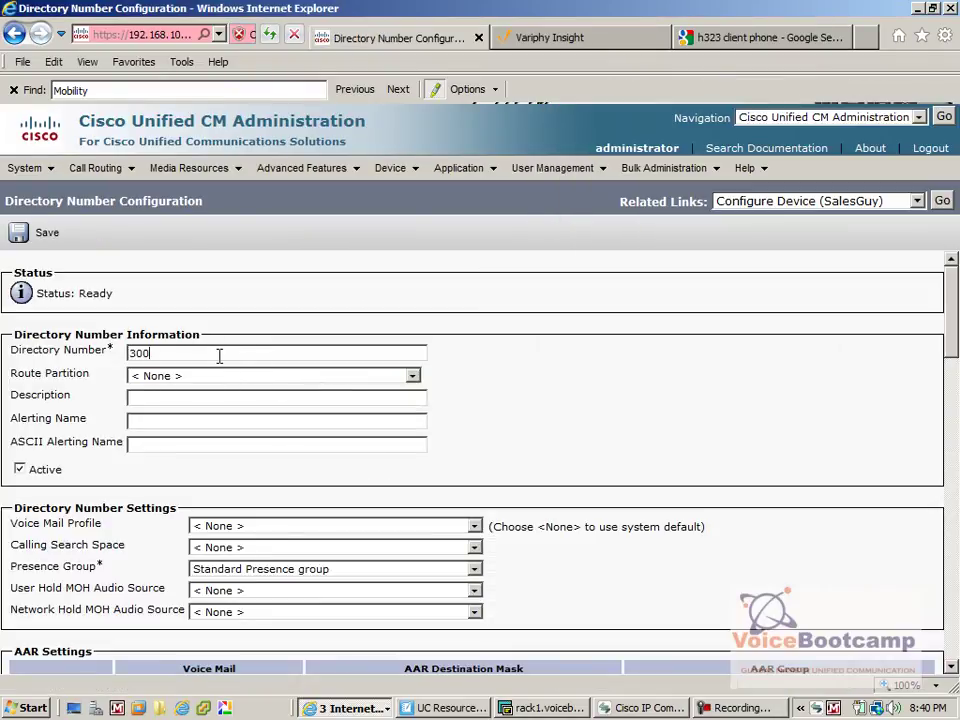
type("5")
key("Tab")
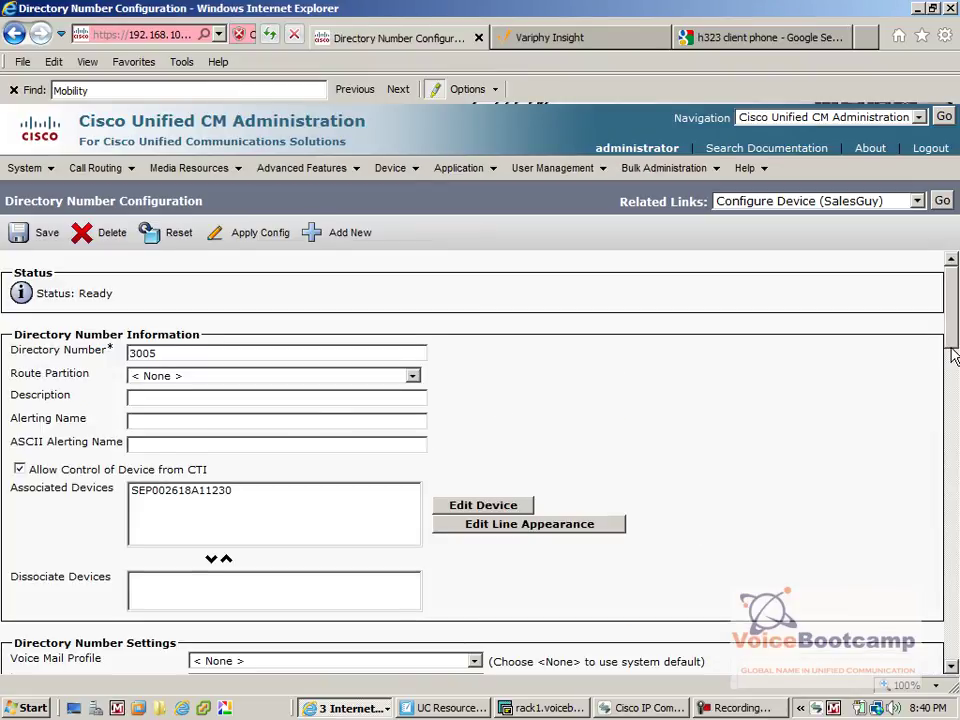
scroll(953, 390, "down", 2)
left_click_drag(953, 372, 864, 301)
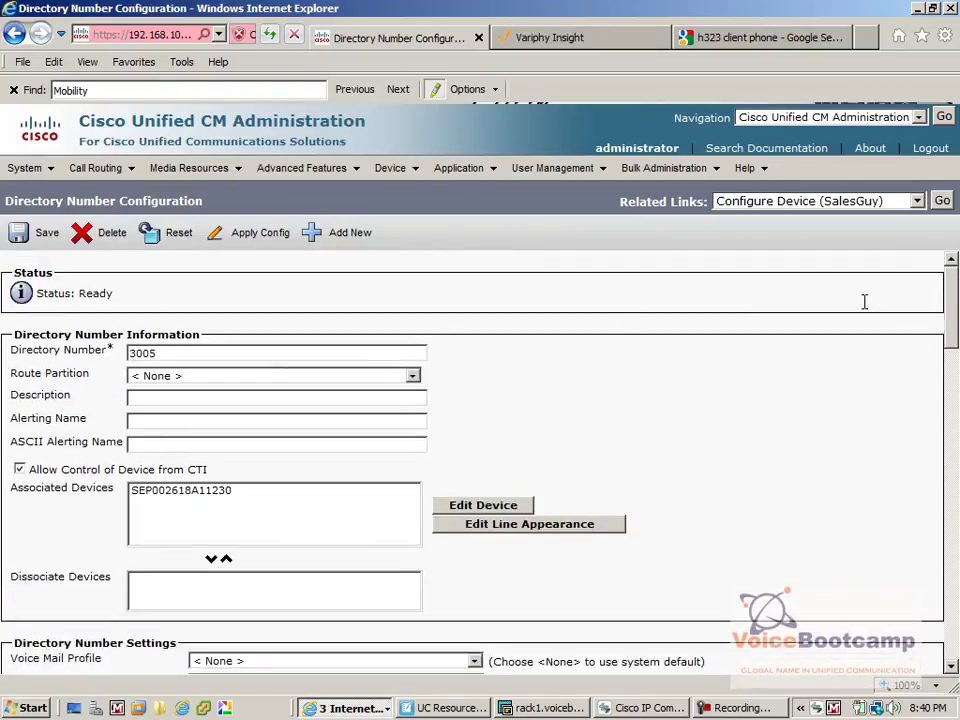
left_click(26, 244)
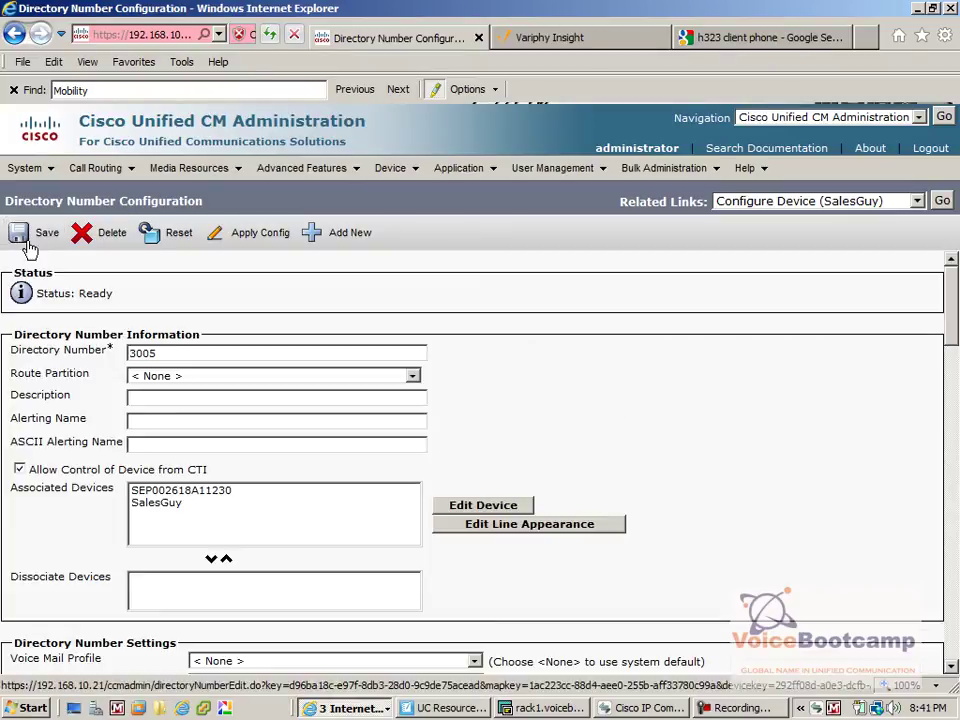
Set the Owner User ID of phone SEP002618A11230 to cisco and save
mouse_move(390, 168)
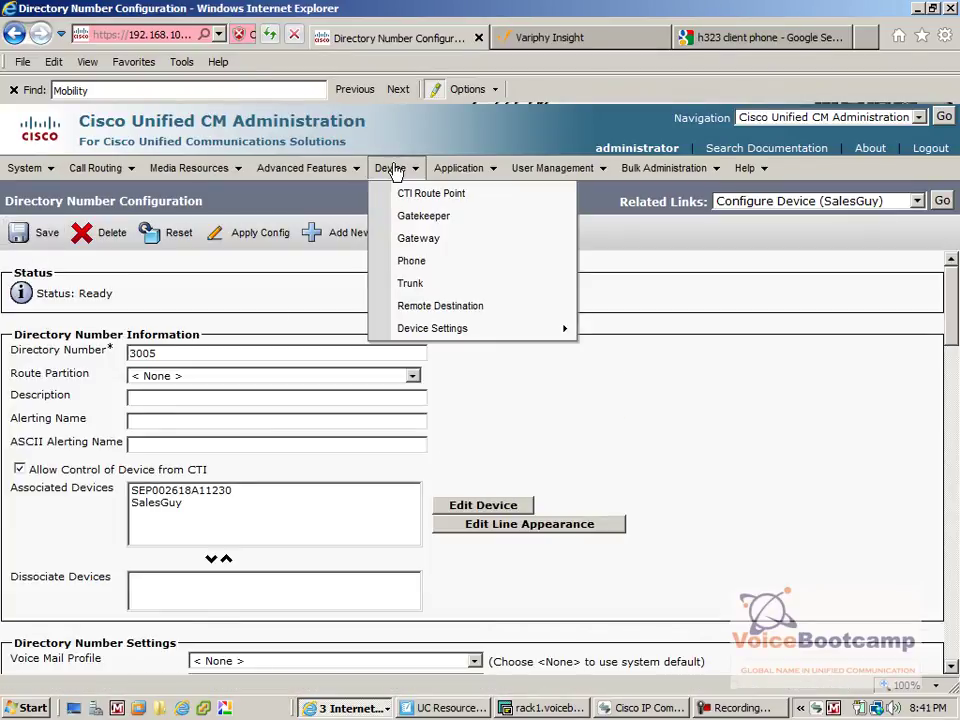
left_click(446, 275)
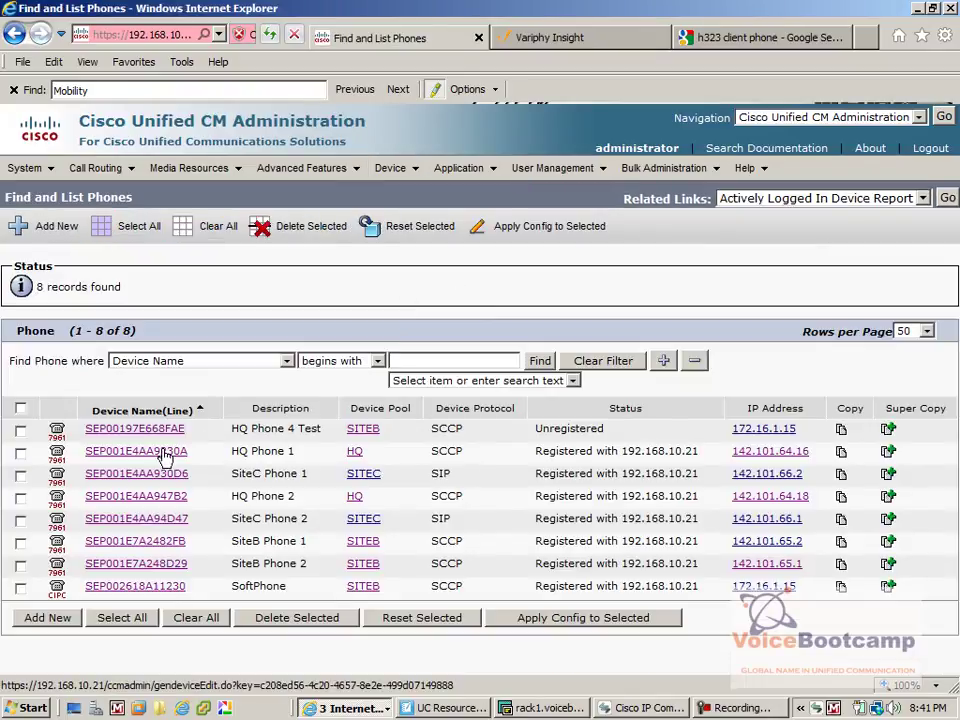
left_click(148, 592)
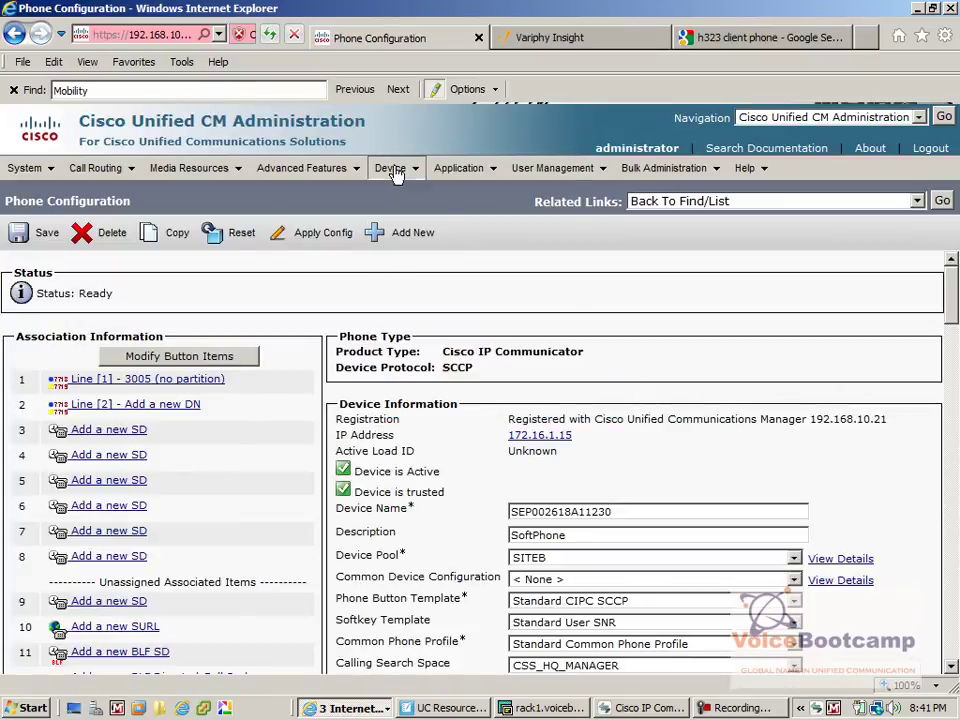
left_click_drag(955, 312, 955, 378)
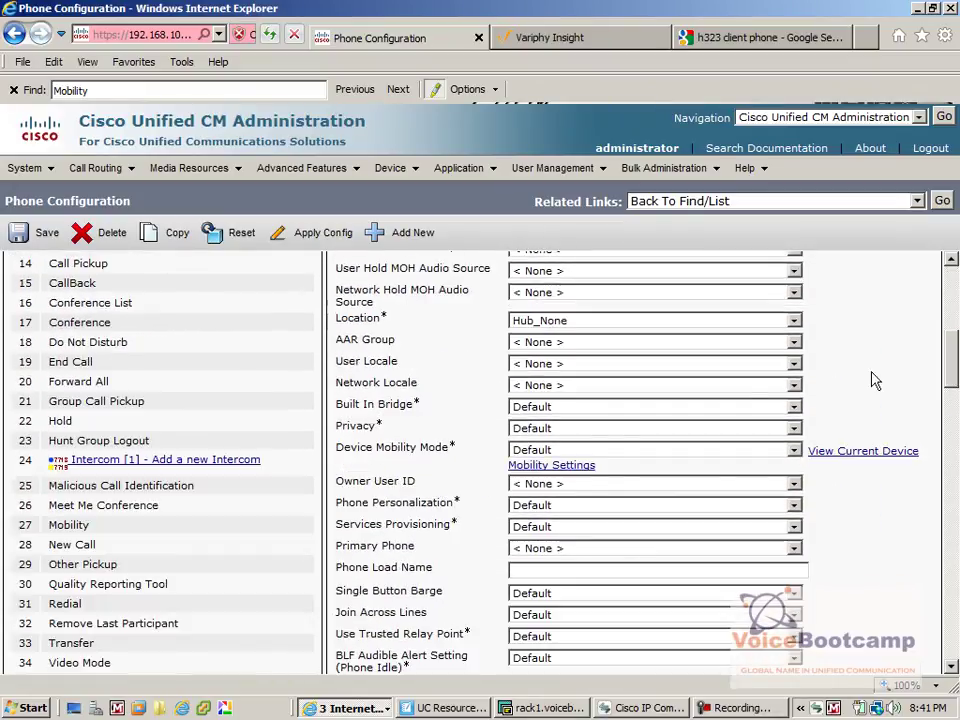
left_click_drag(430, 481, 358, 487)
left_click(530, 484)
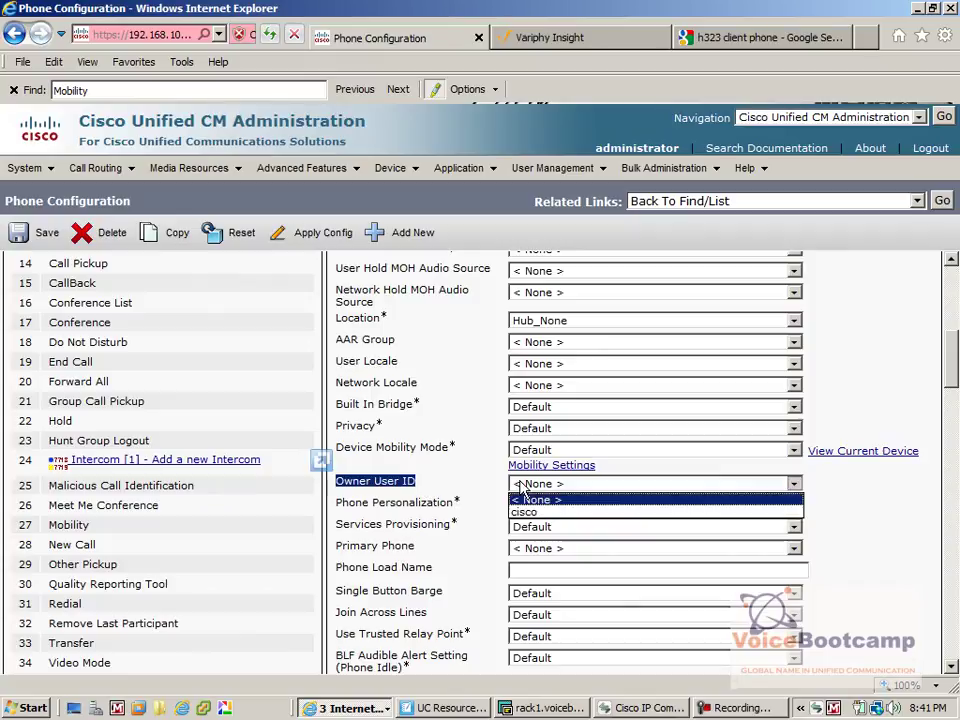
left_click(540, 508)
left_click(35, 232)
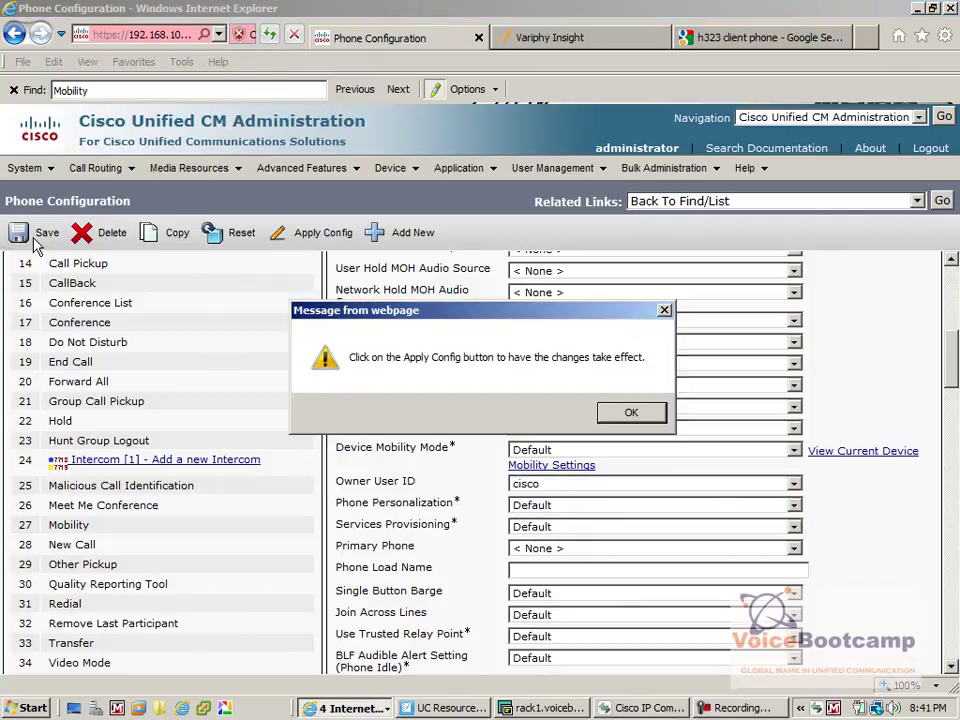
left_click(632, 414)
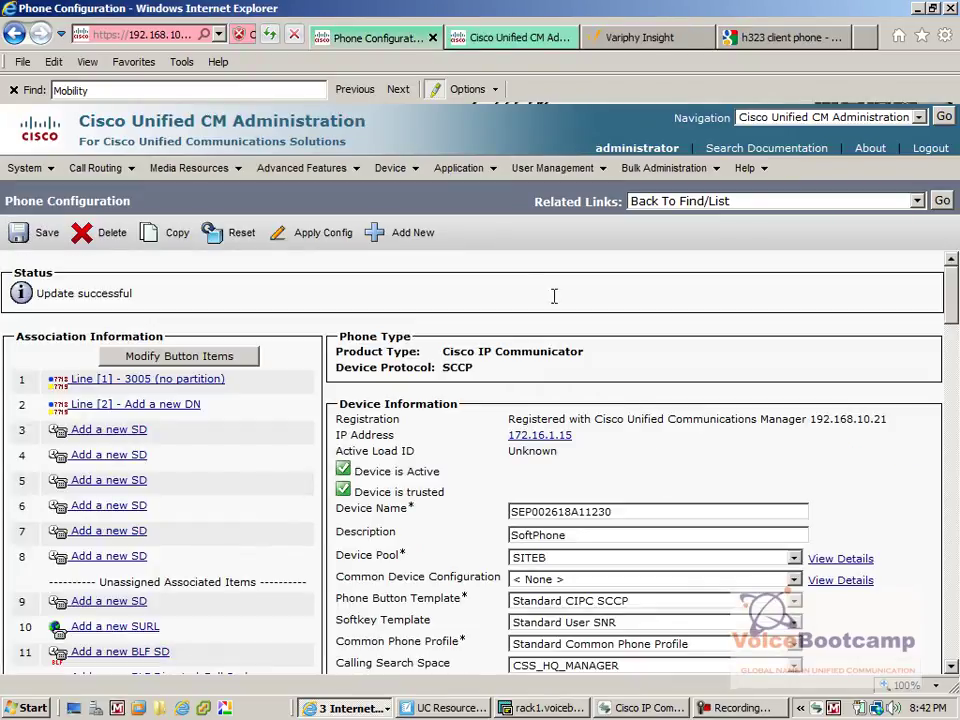
Open user cisco and enable Mobility and Mobile Voice Access
mouse_move(555, 168)
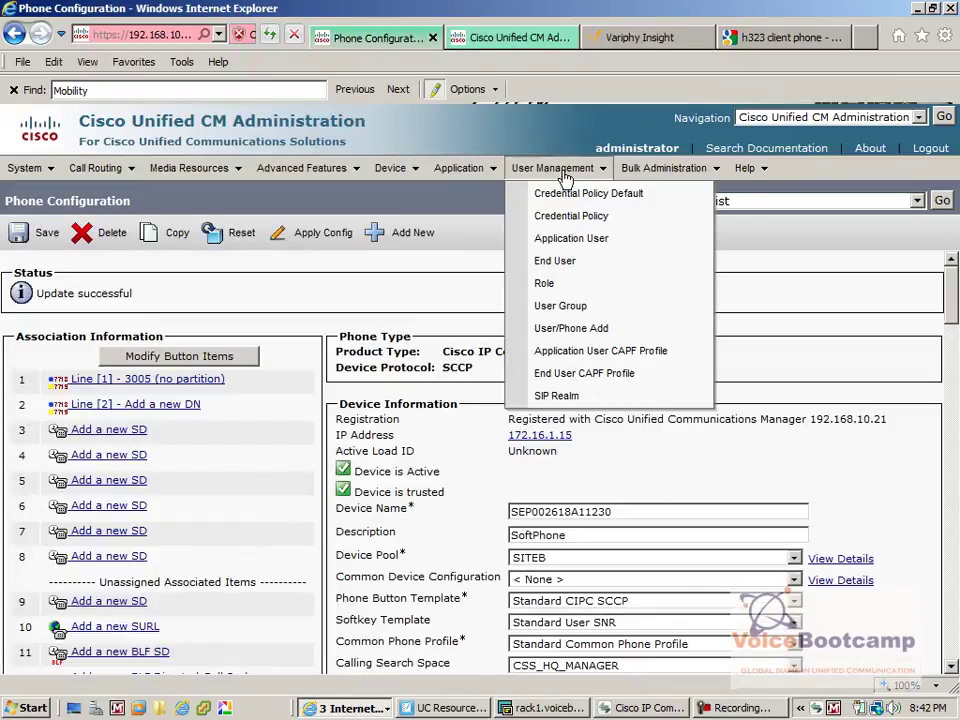
left_click(604, 270)
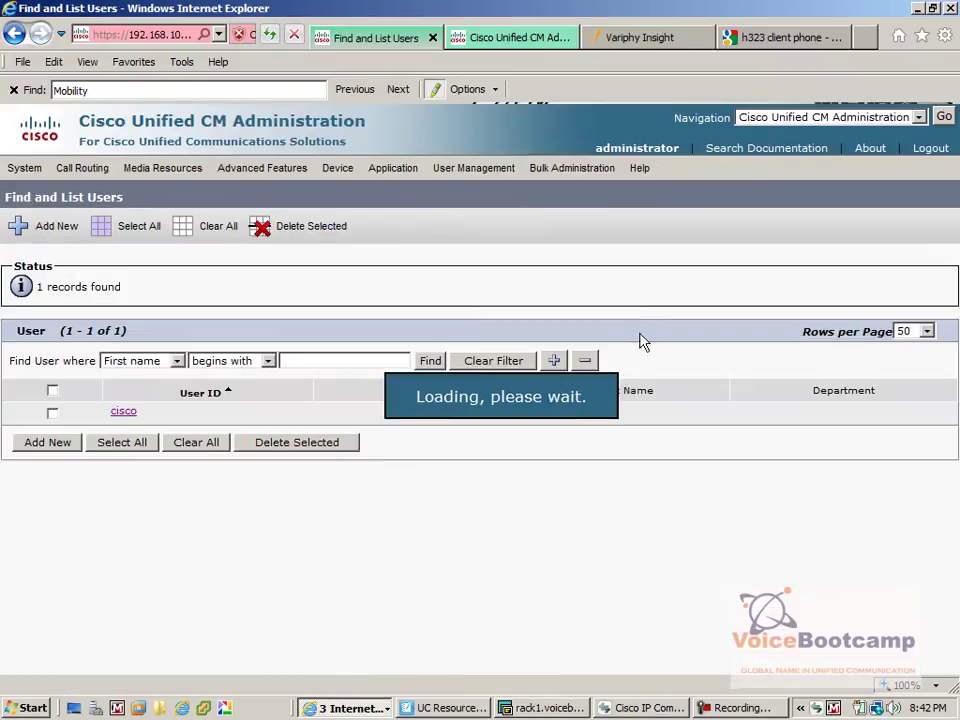
left_click(121, 411)
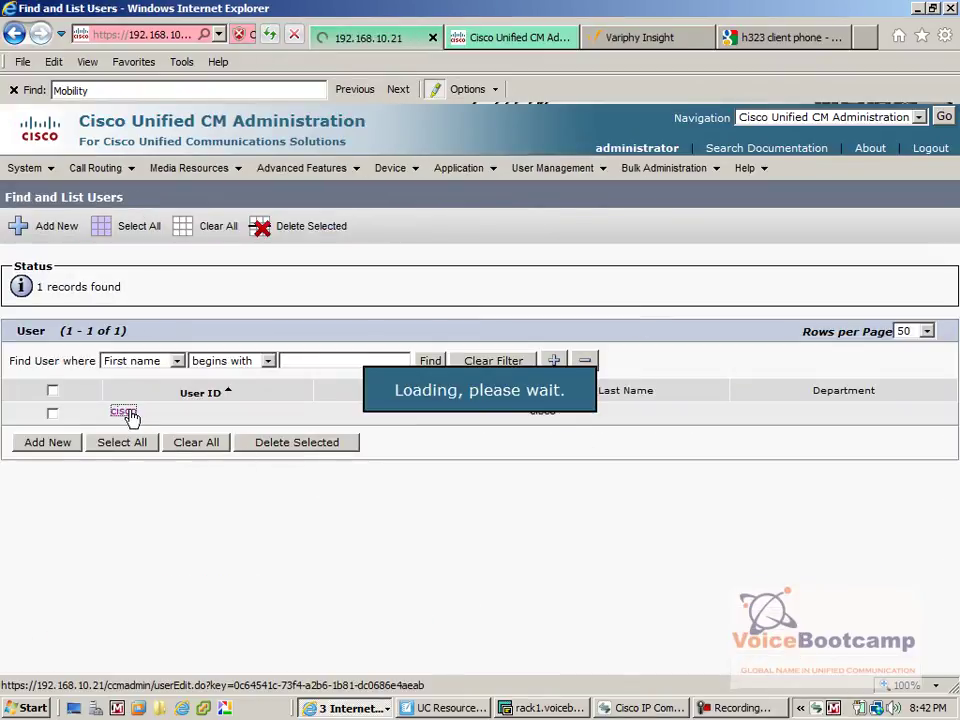
left_click(953, 425)
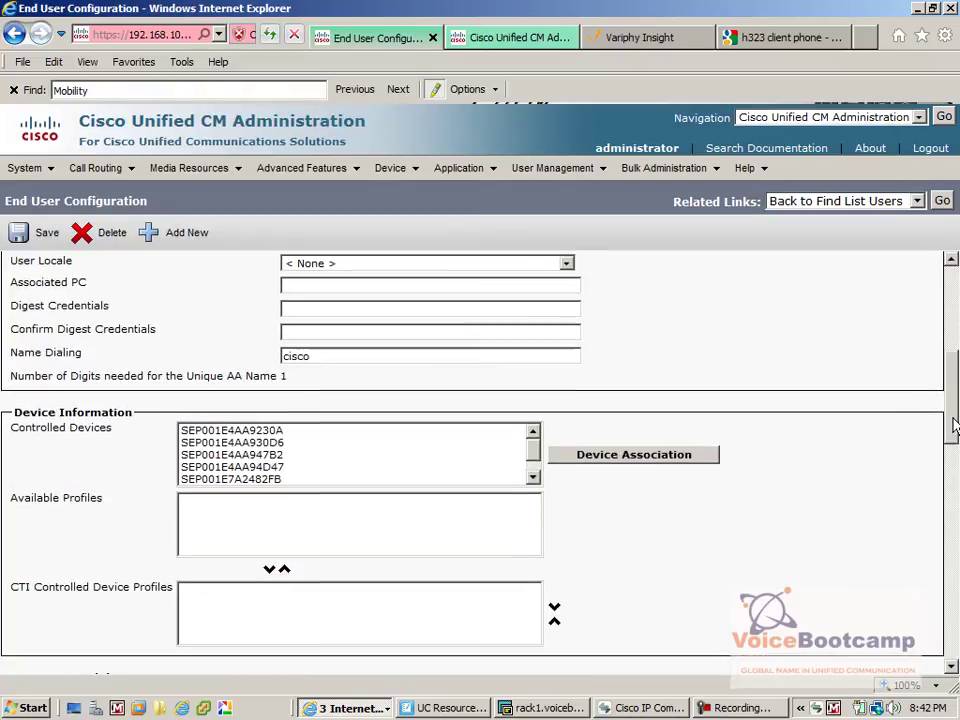
left_click_drag(953, 425, 955, 571)
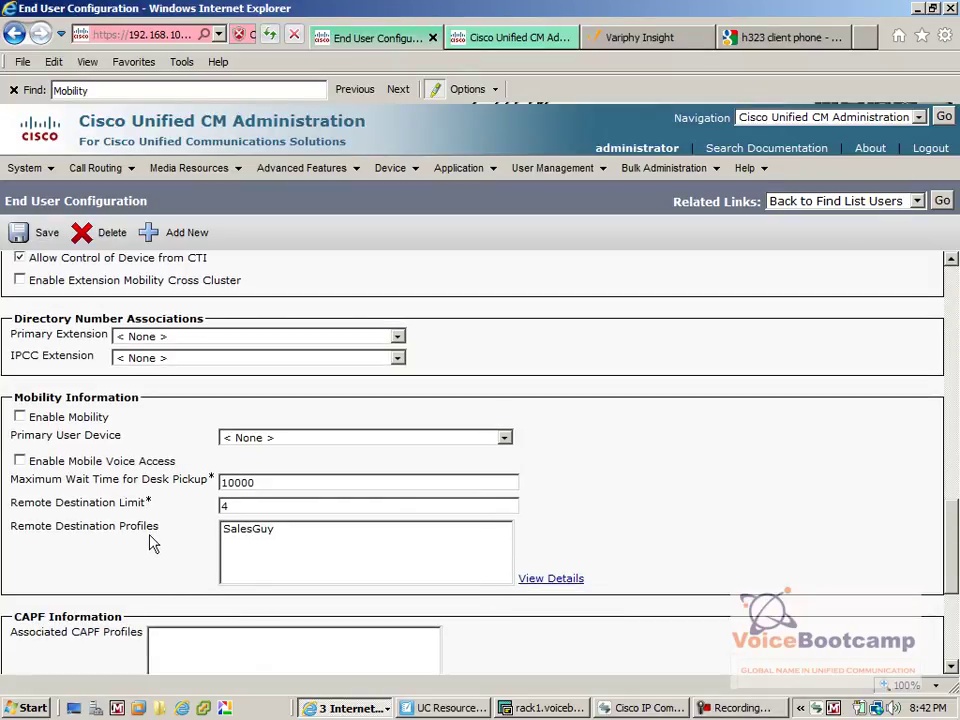
left_click(252, 539)
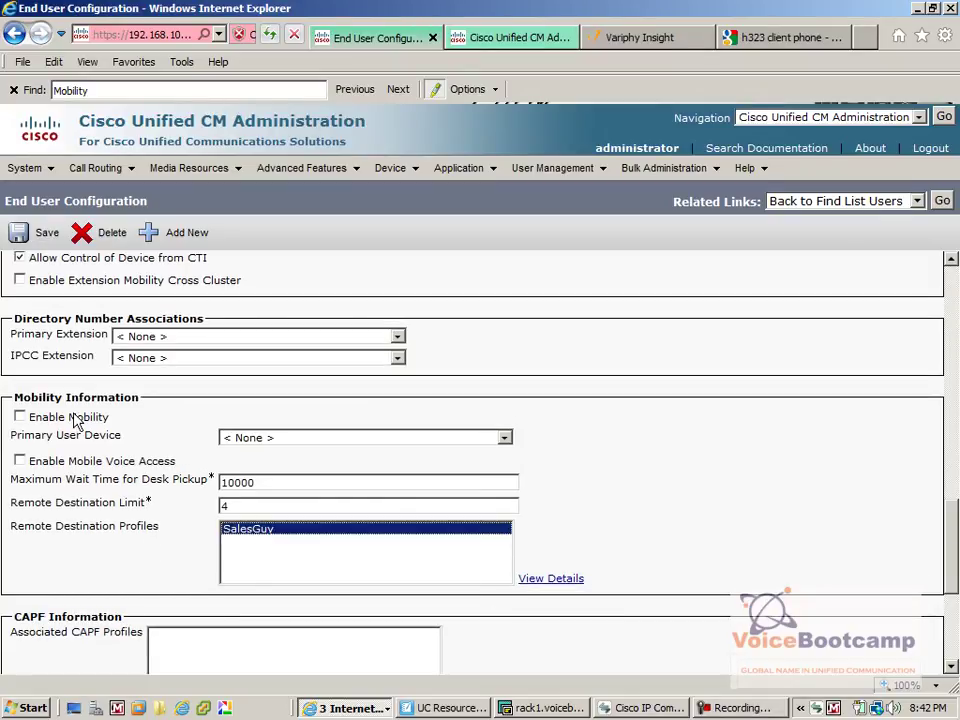
left_click(36, 418)
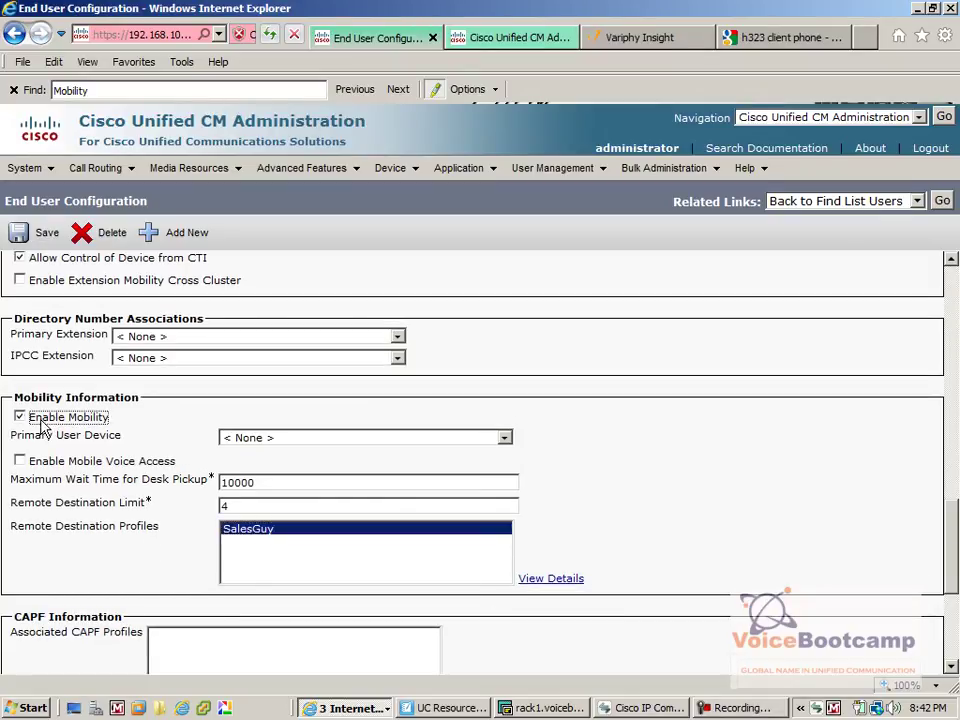
left_click(83, 477)
left_click(22, 462)
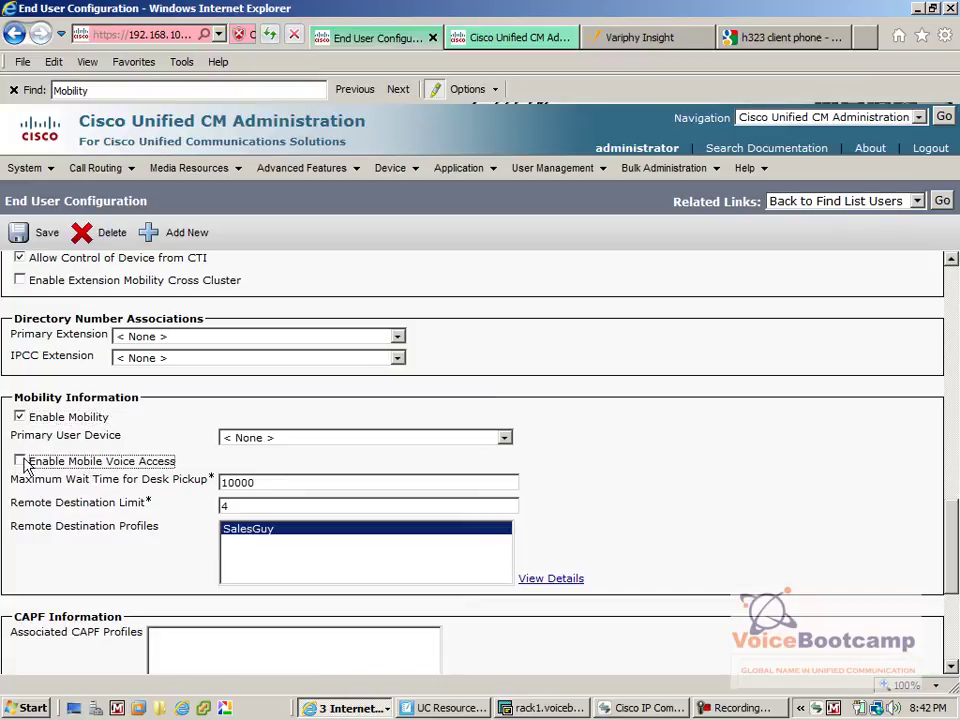
left_click(30, 463)
Set SEP002618A11230 as the primary user device, verified in softphone preferences, and save
left_click(317, 437)
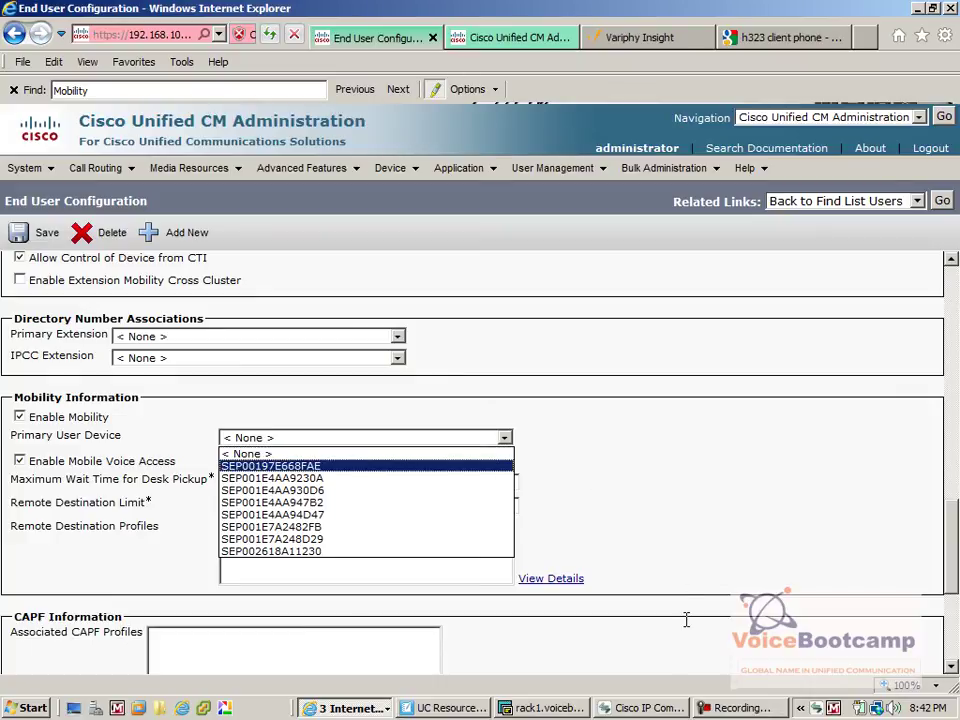
left_click(643, 708)
right_click(668, 268)
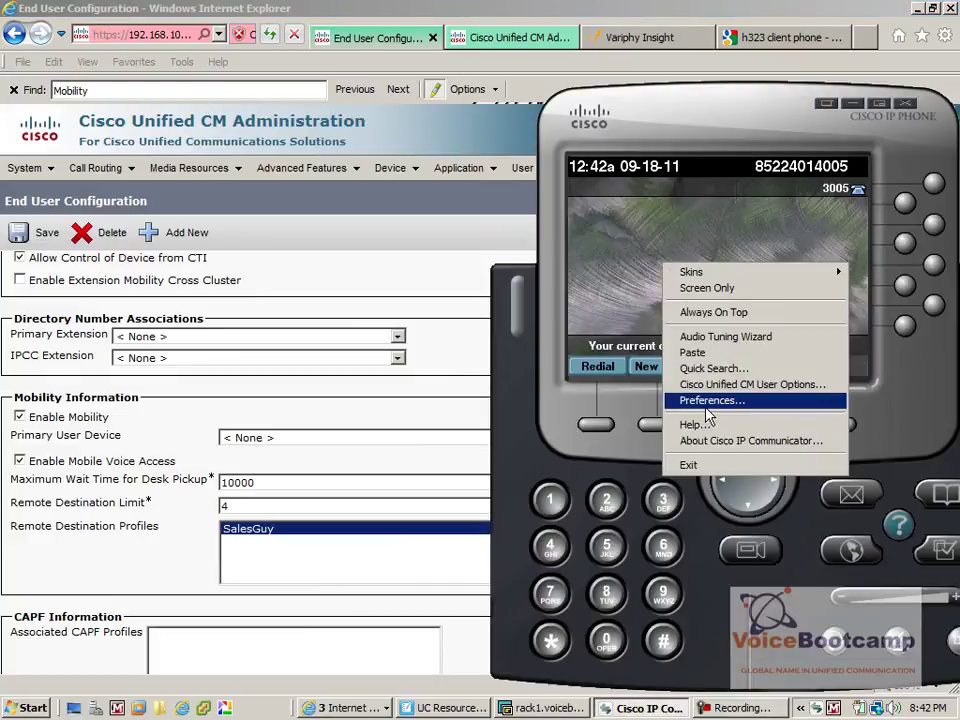
left_click(730, 399)
left_click(510, 217)
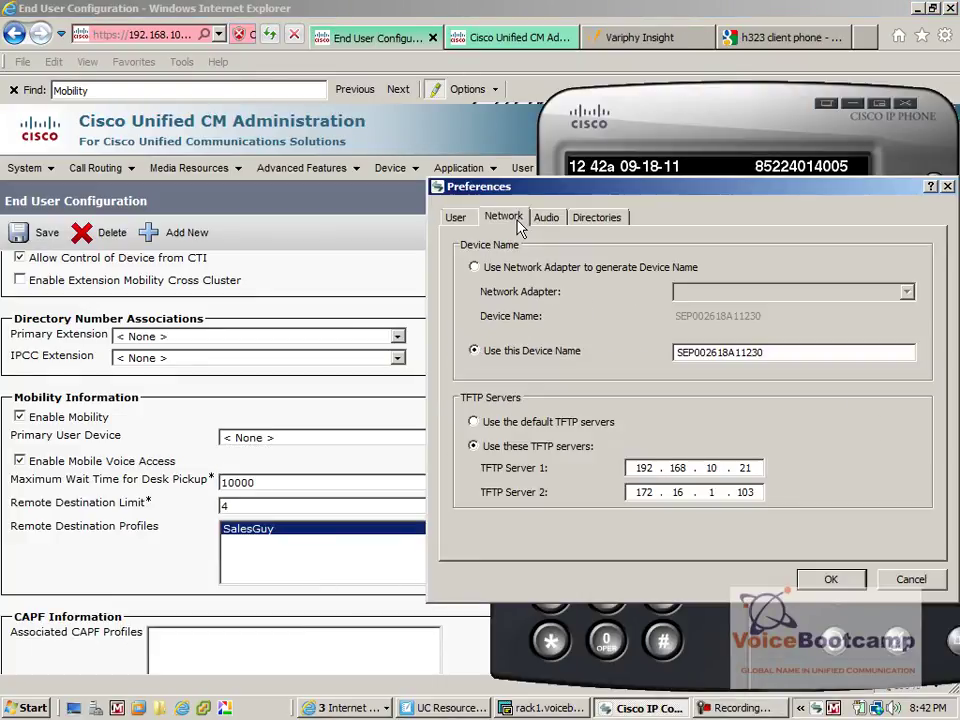
left_click(912, 582)
left_click(316, 438)
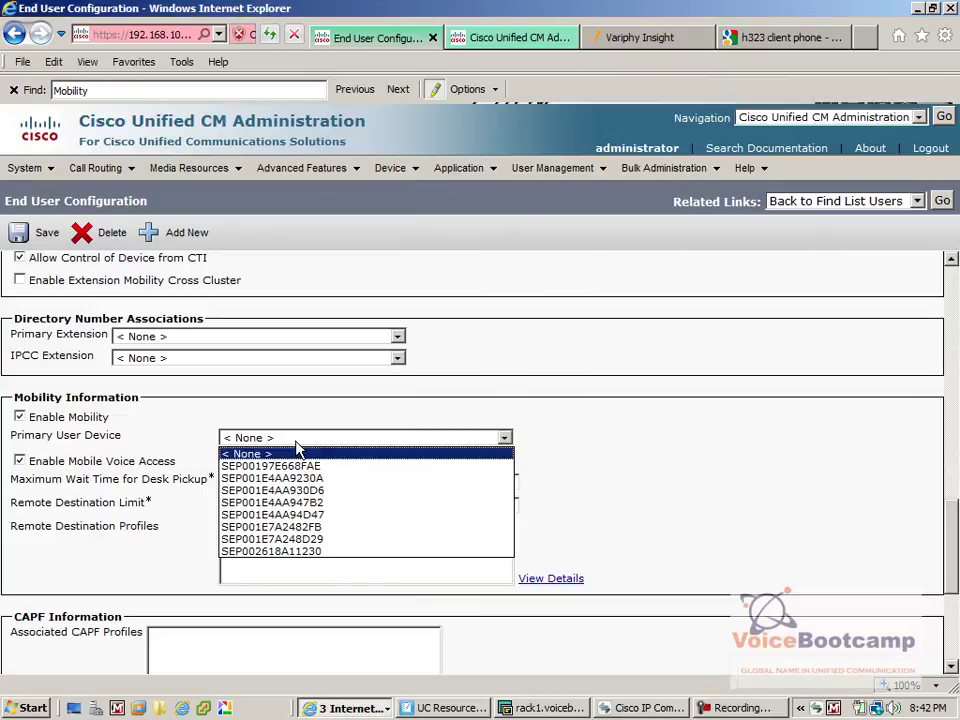
left_click(362, 552)
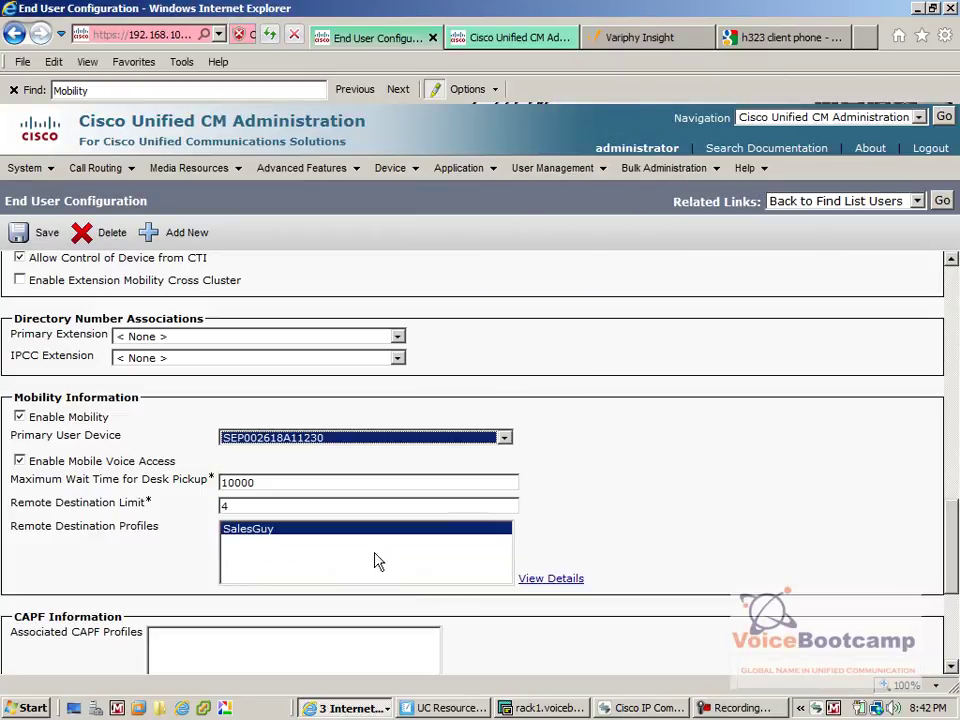
left_click(22, 232)
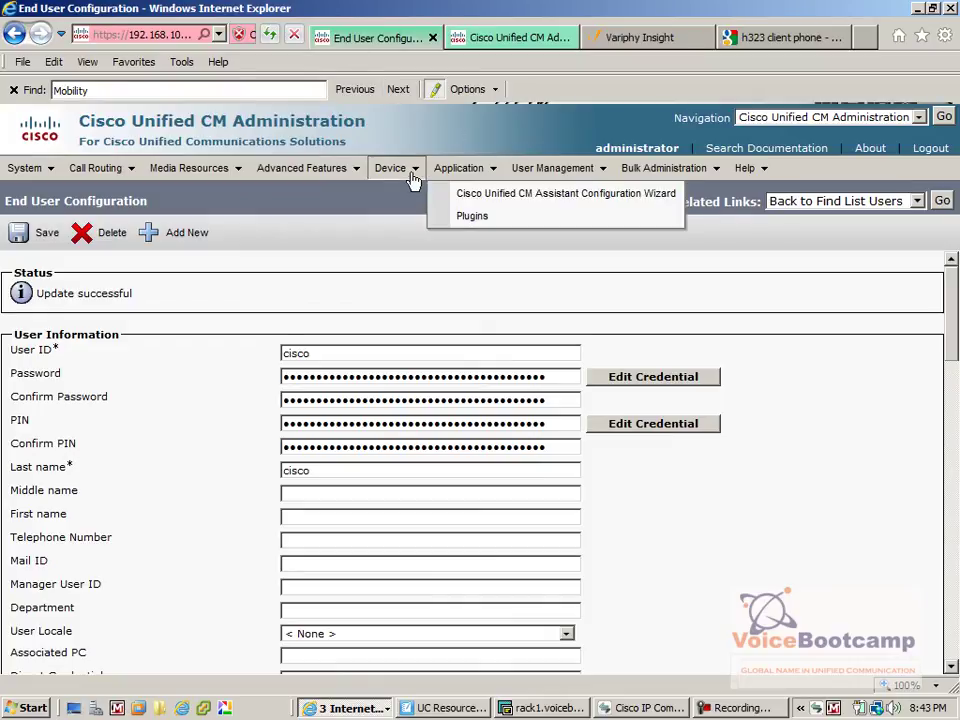
Open the SalesGuy remote destination profile and begin adding a new remote destination
mouse_move(390, 168)
mouse_move(476, 333)
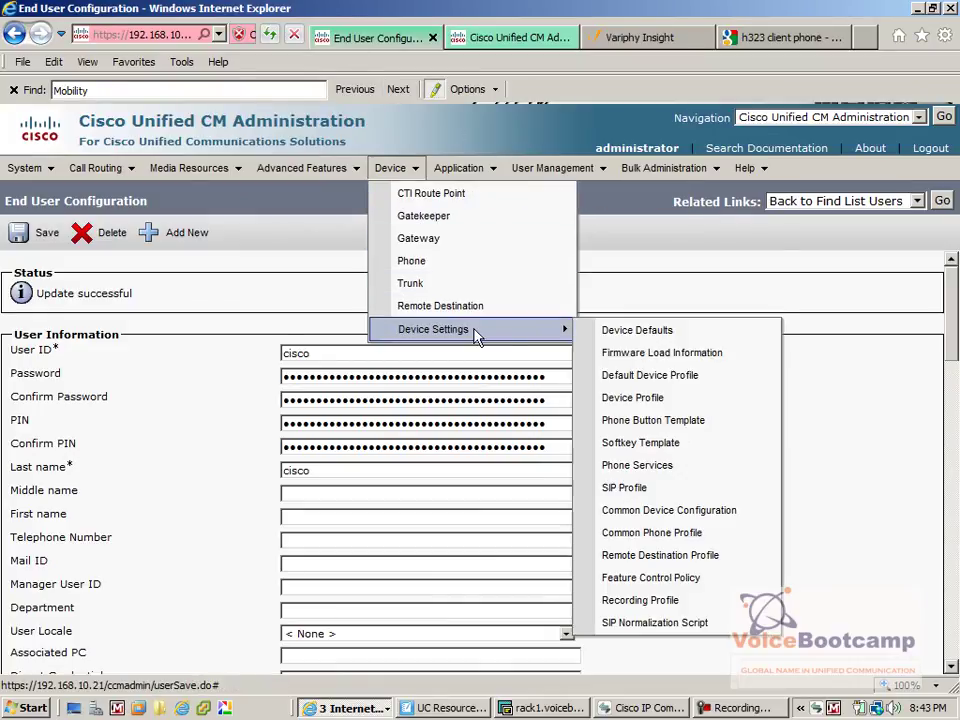
left_click(690, 558)
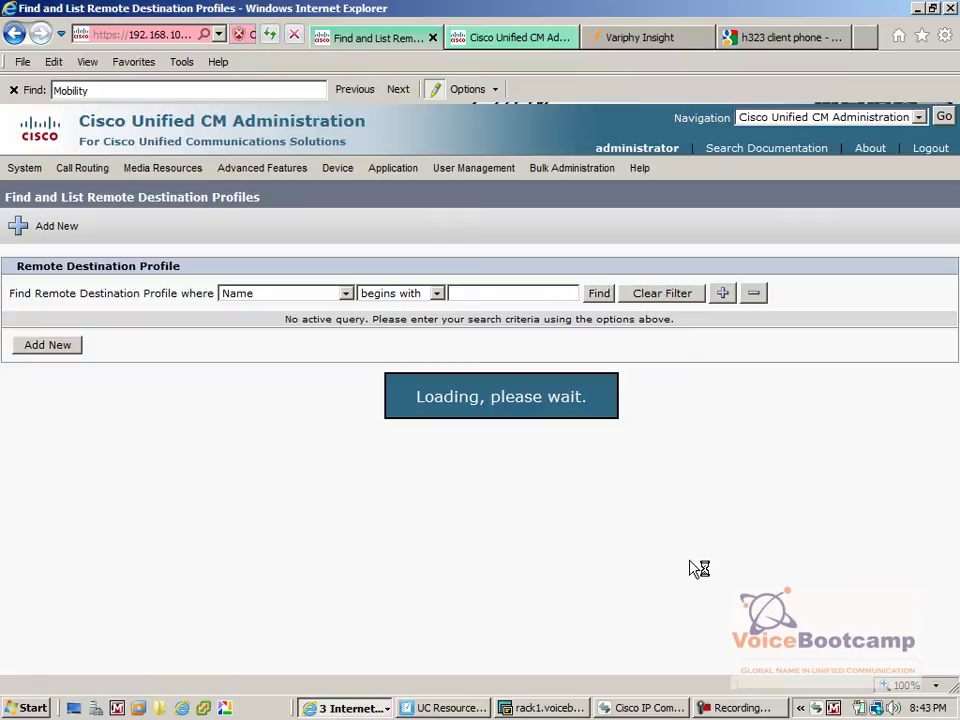
left_click(597, 293)
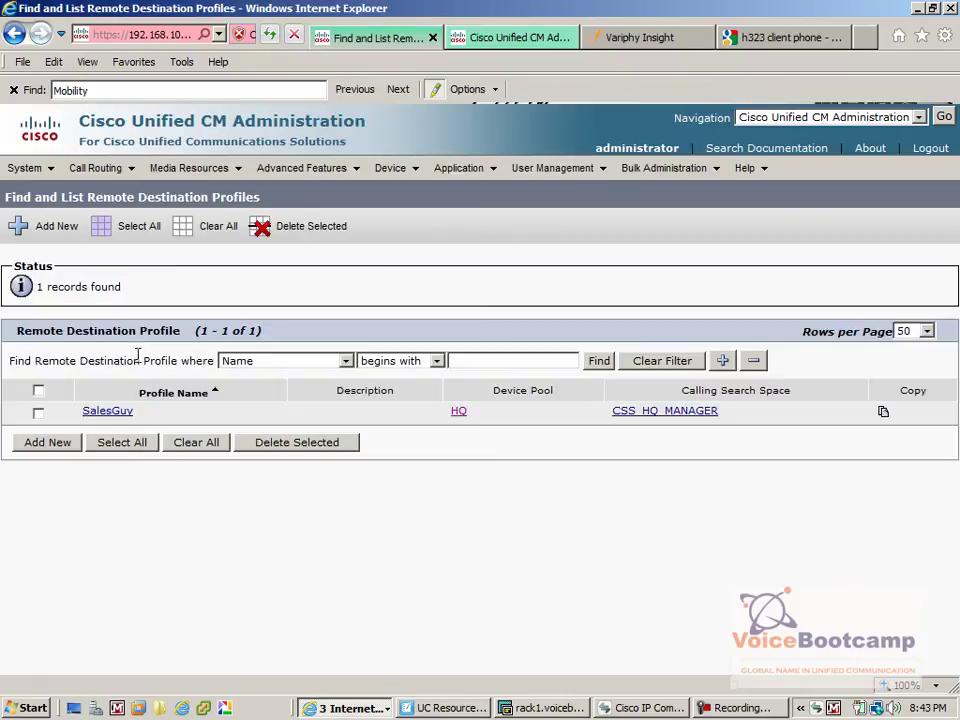
left_click(105, 413)
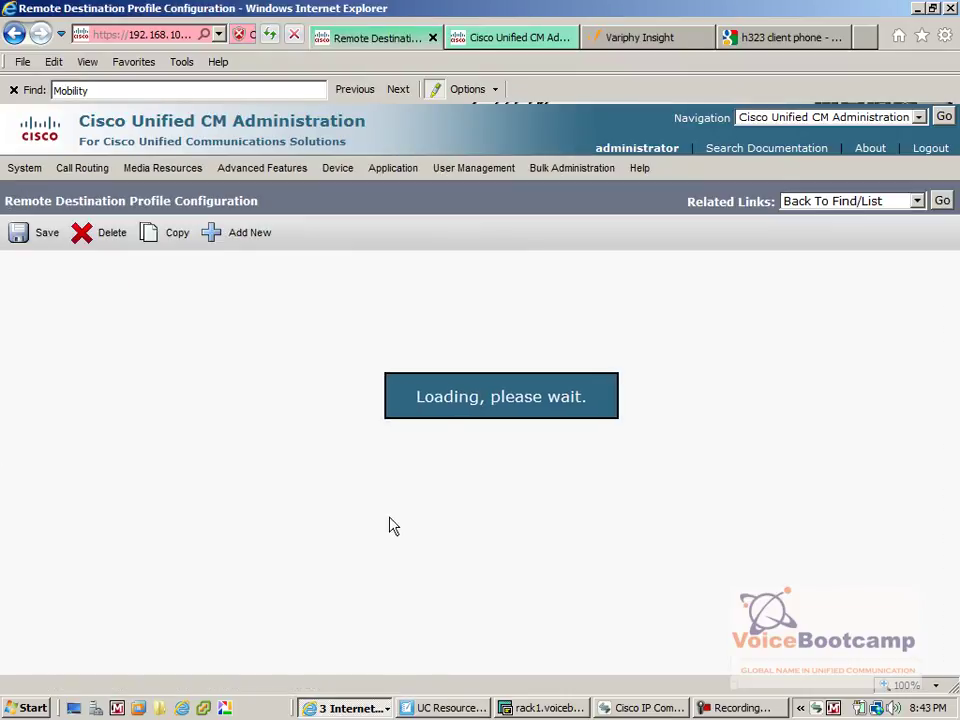
scroll(507, 511, "down", 3)
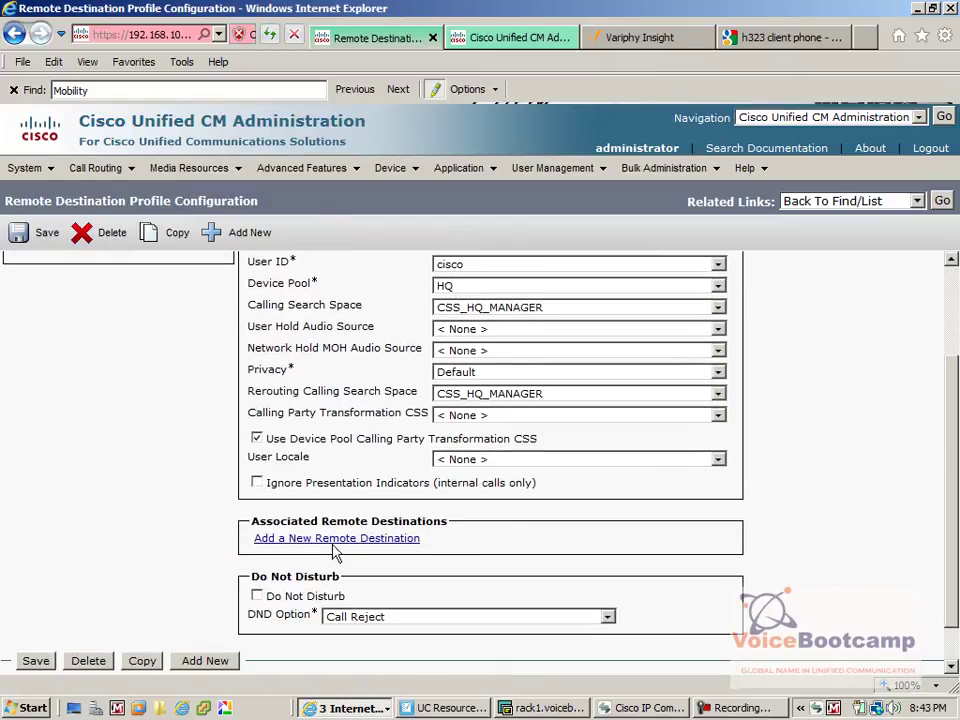
left_click(334, 541)
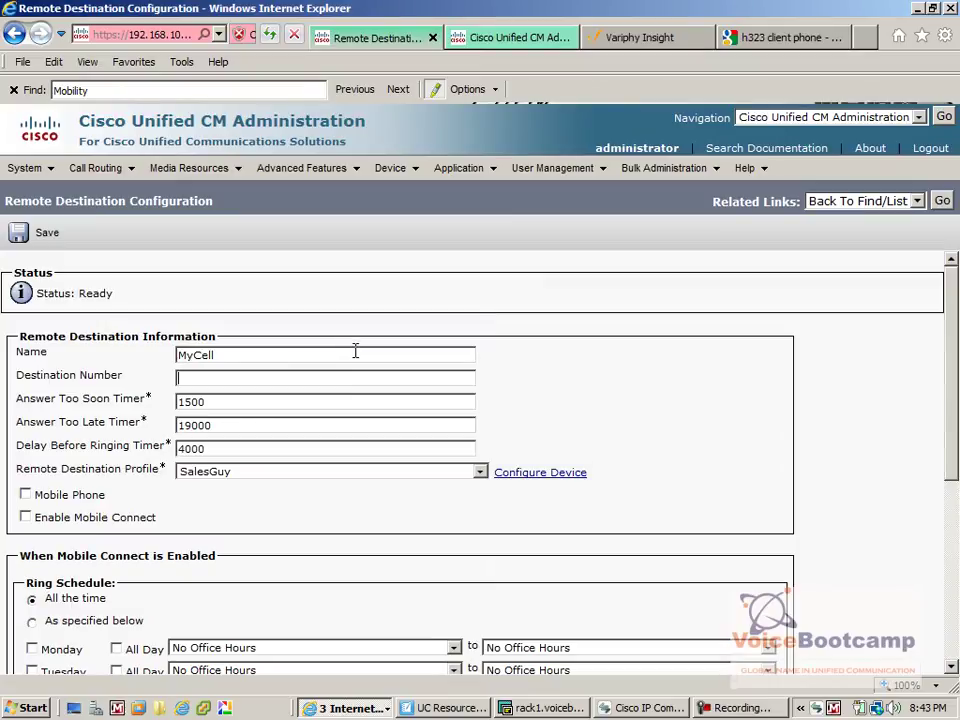
left_click(354, 379)
left_click(22, 496)
left_click(26, 519)
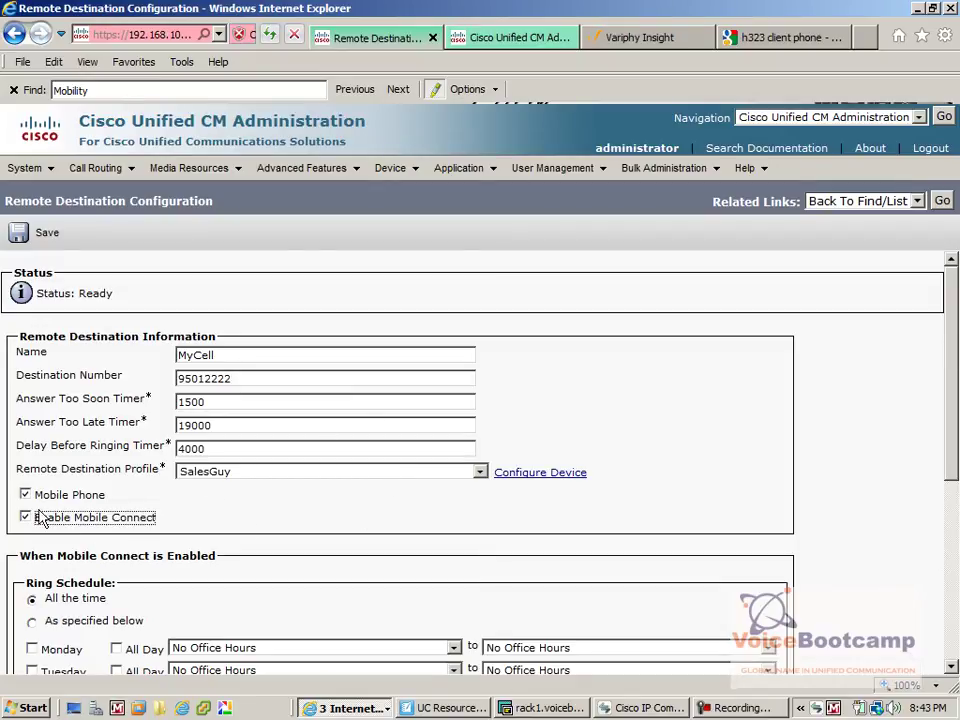
left_click_drag(953, 340, 957, 522)
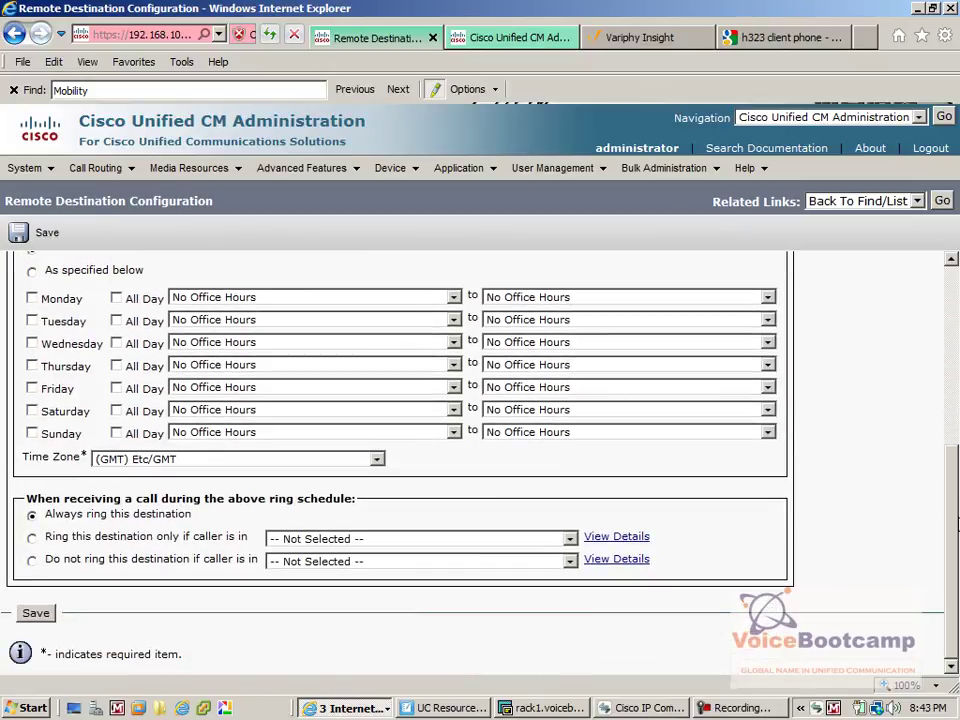
left_click(30, 614)
Dismiss the Mobile Connect alert, tick Line [1] 3005 under Line Association, and save past the warning
left_click(621, 414)
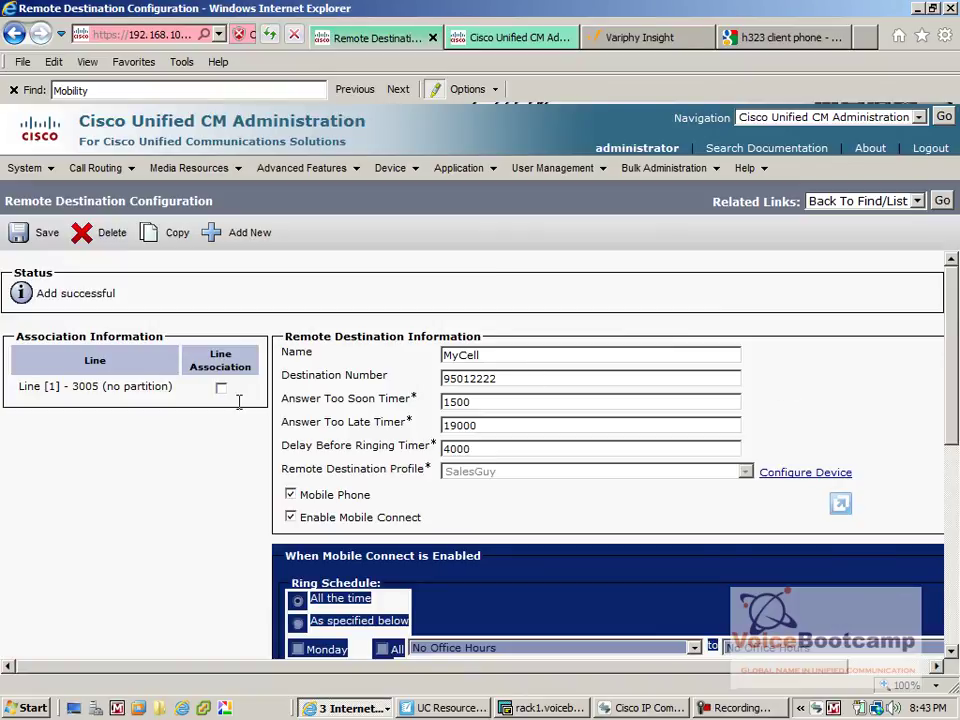
left_click_drag(212, 365, 243, 380)
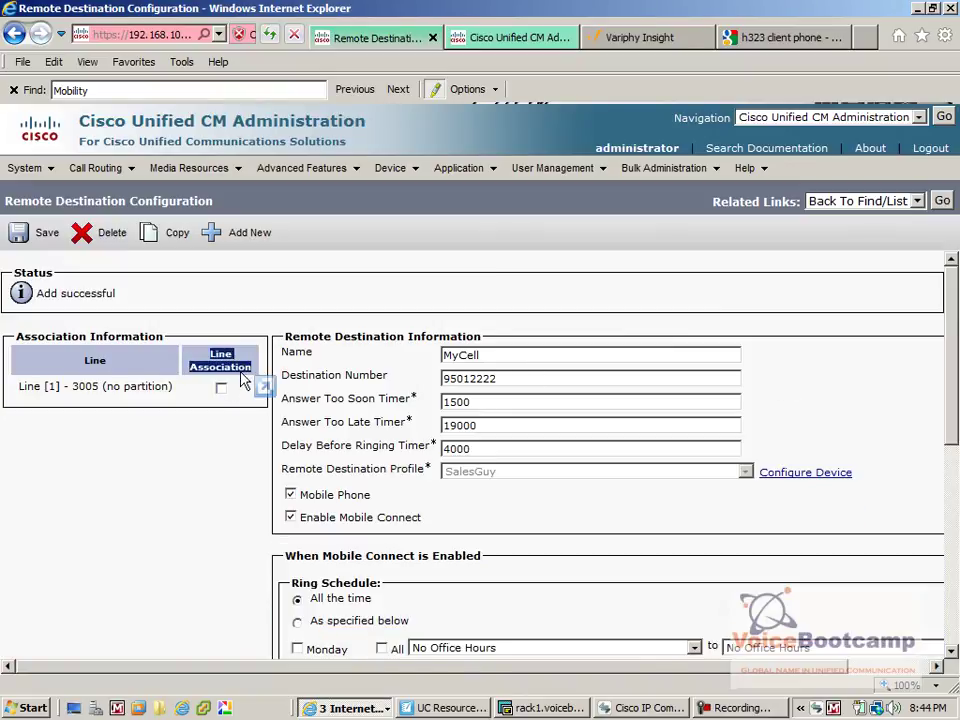
left_click(221, 389)
left_click(22, 234)
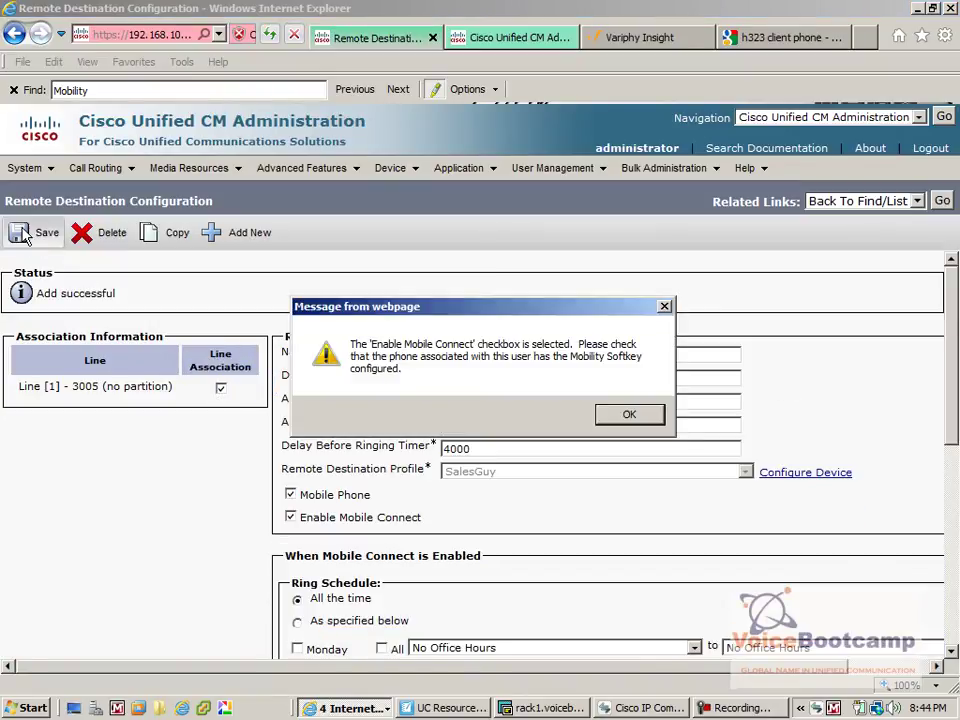
key("Return")
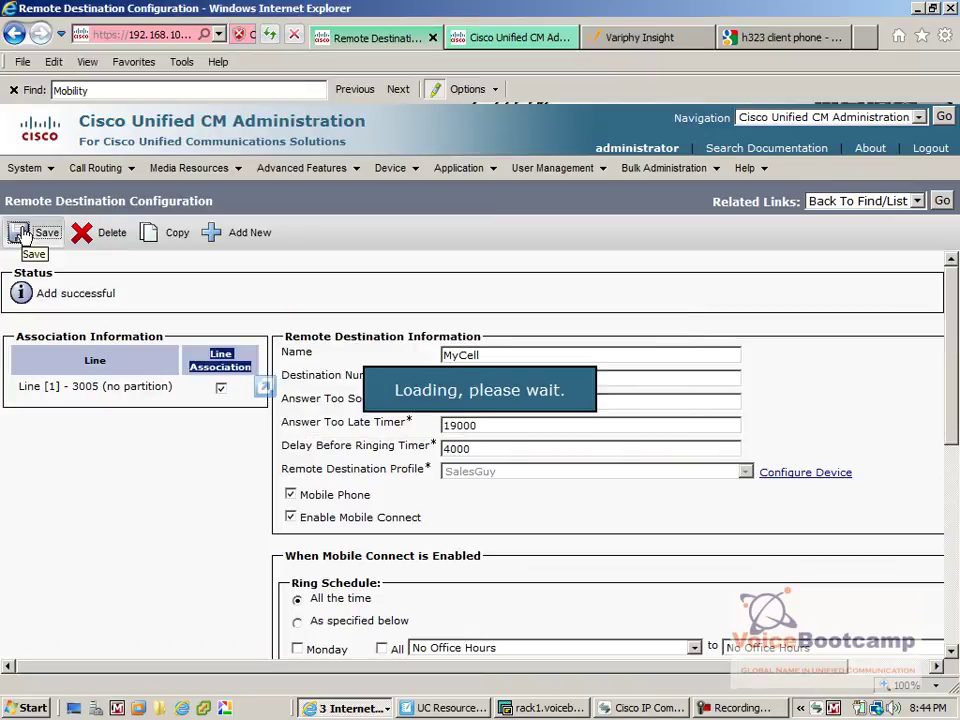
left_click_drag(952, 435, 883, 376)
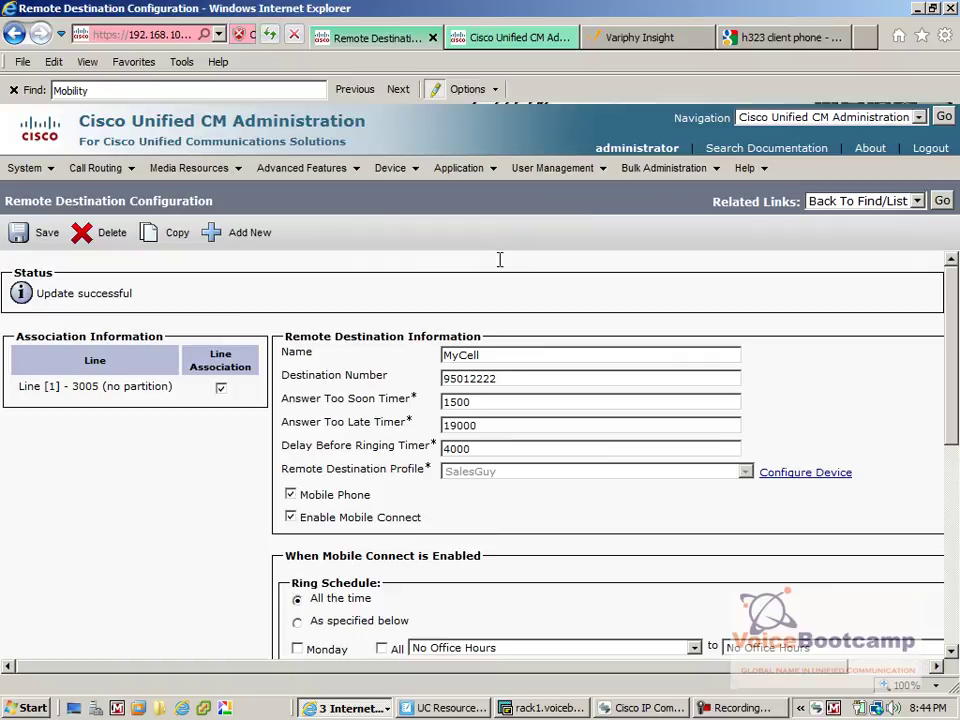
left_click(944, 200)
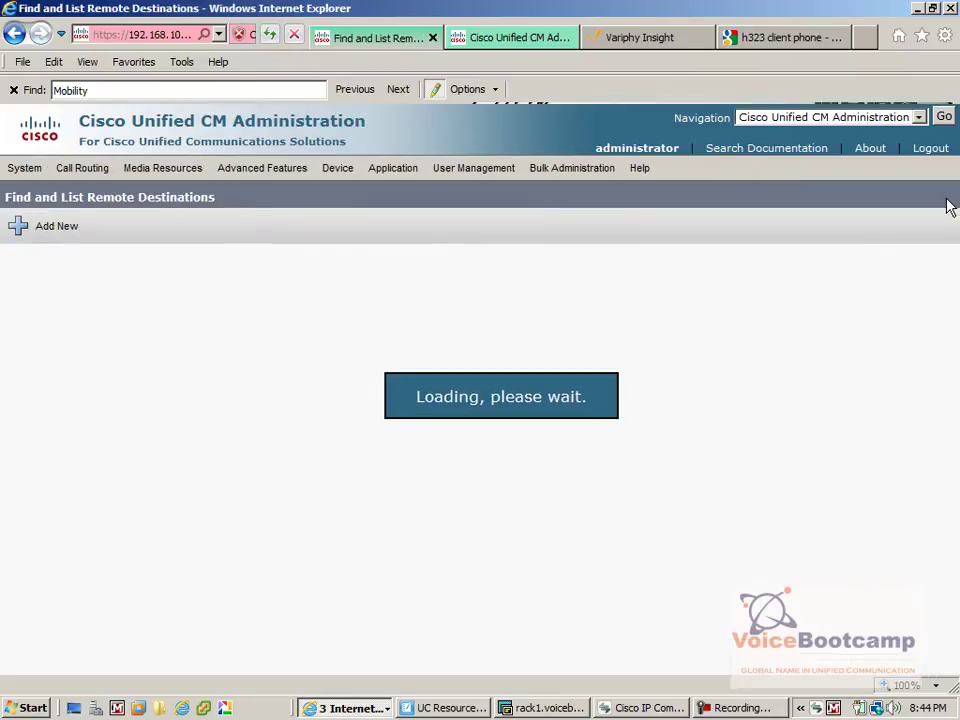
left_click(639, 293)
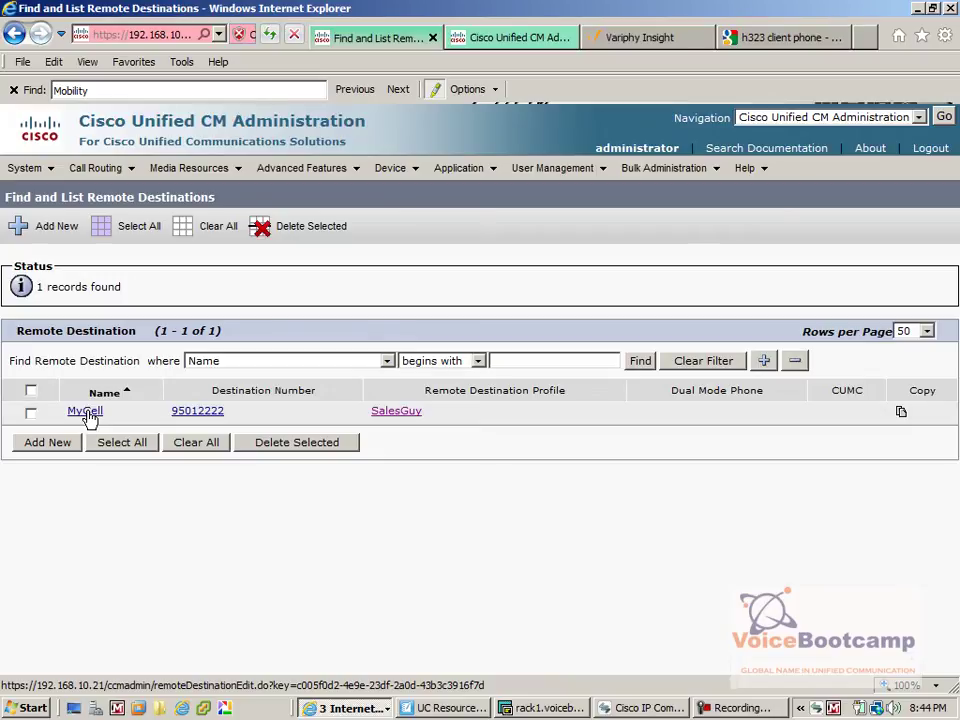
mouse_move(410, 172)
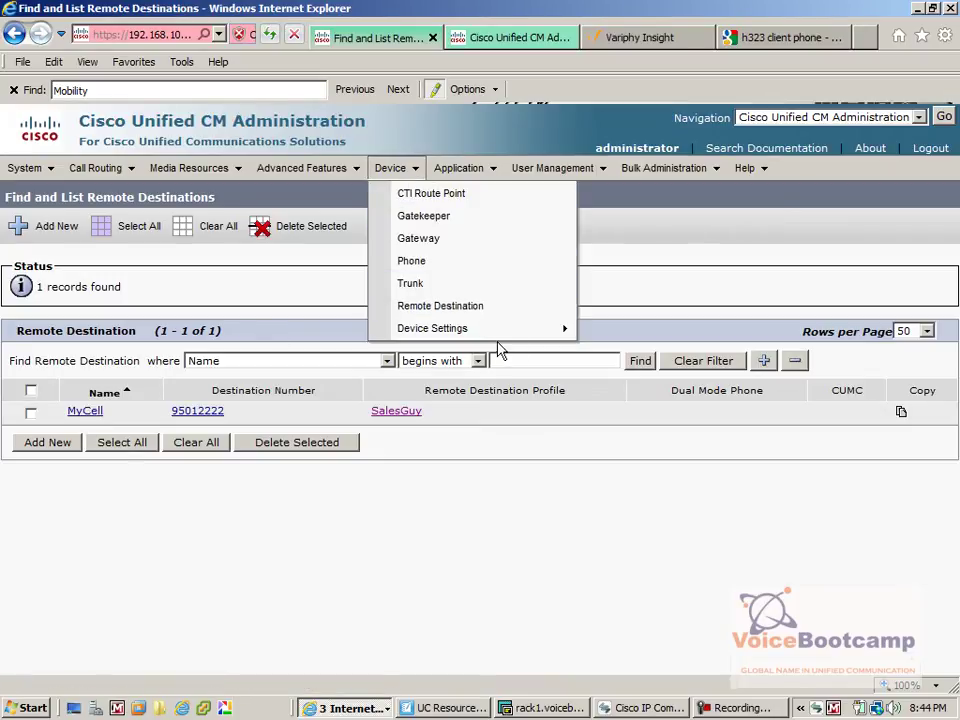
mouse_move(575, 335)
left_click(705, 560)
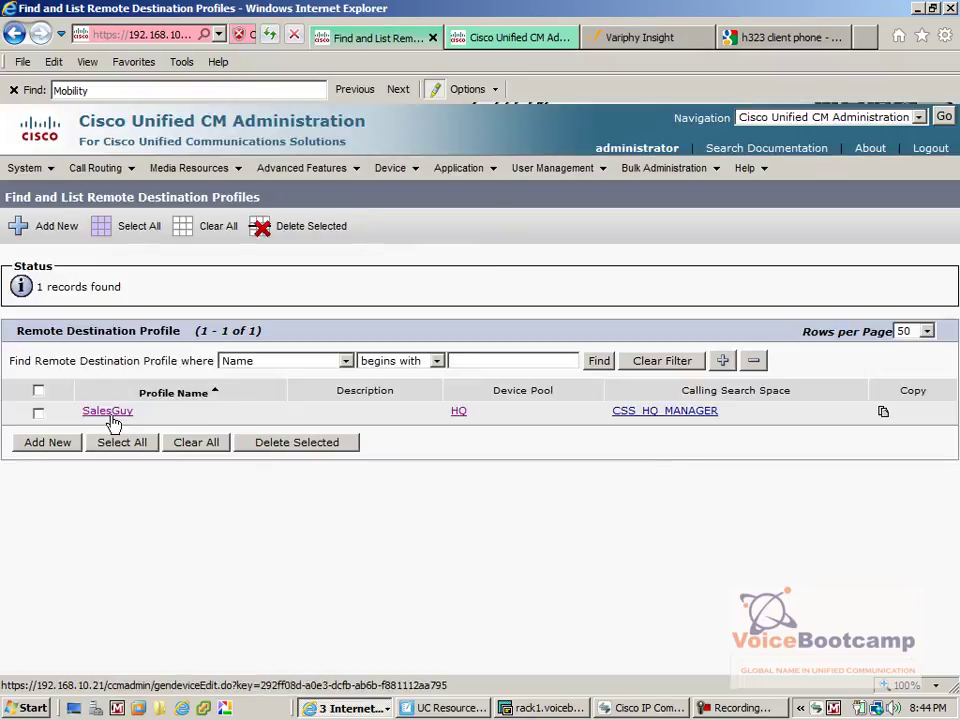
left_click(96, 418)
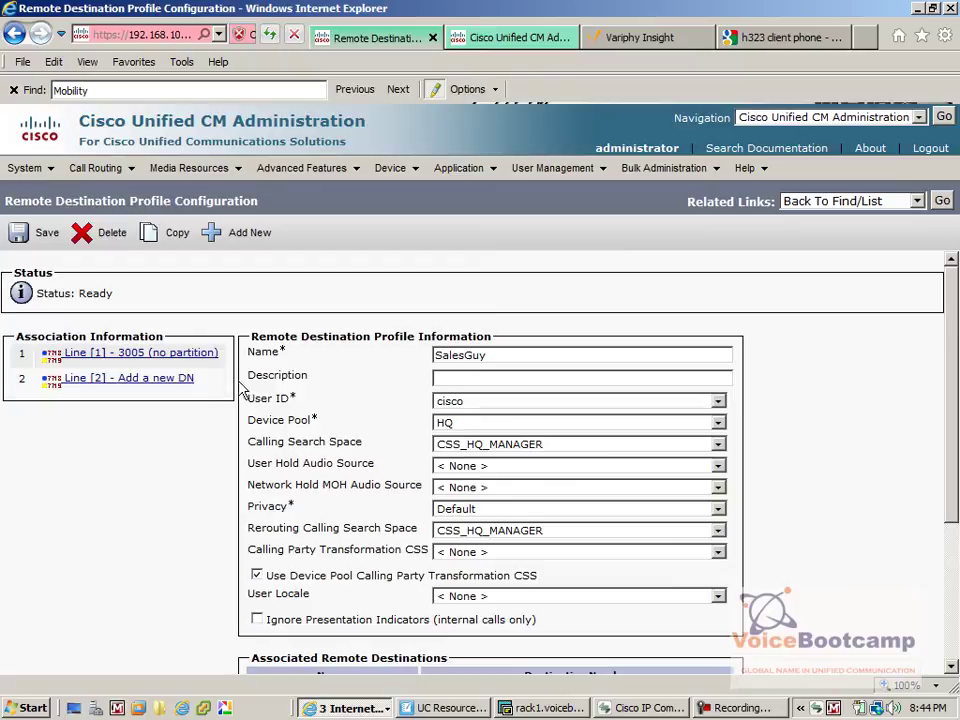
left_click_drag(955, 375, 950, 580)
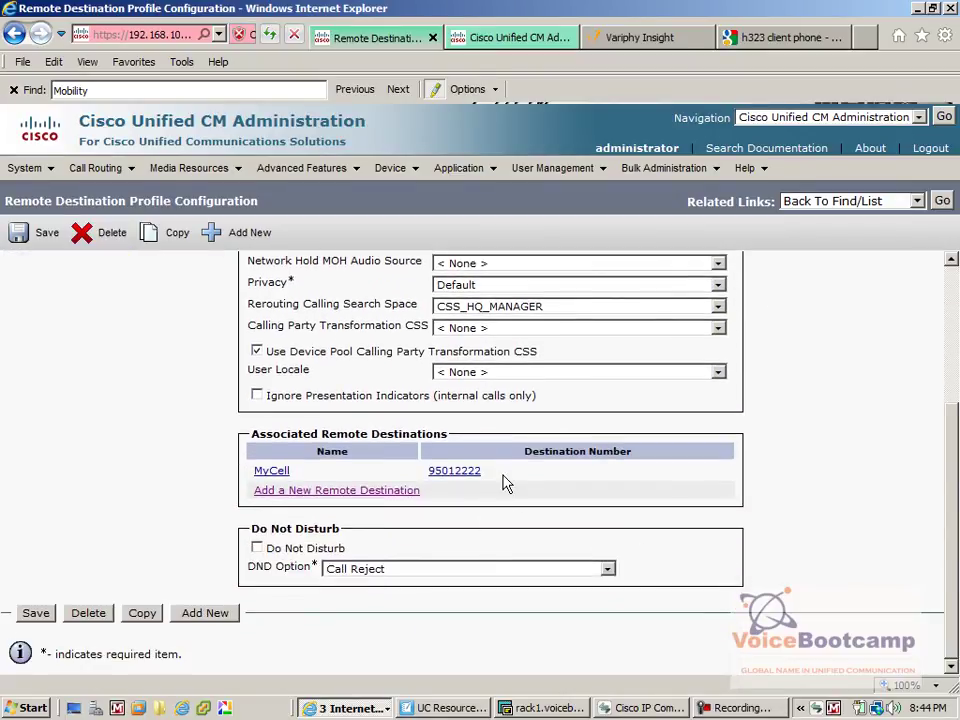
left_click_drag(505, 483, 435, 480)
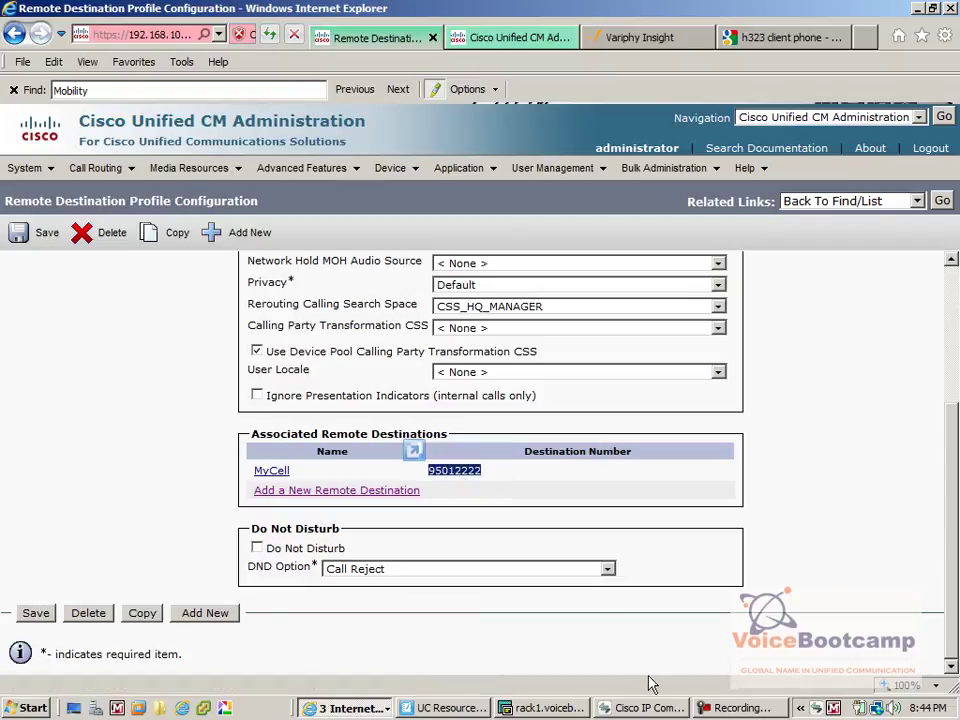
left_click_drag(957, 578, 951, 358)
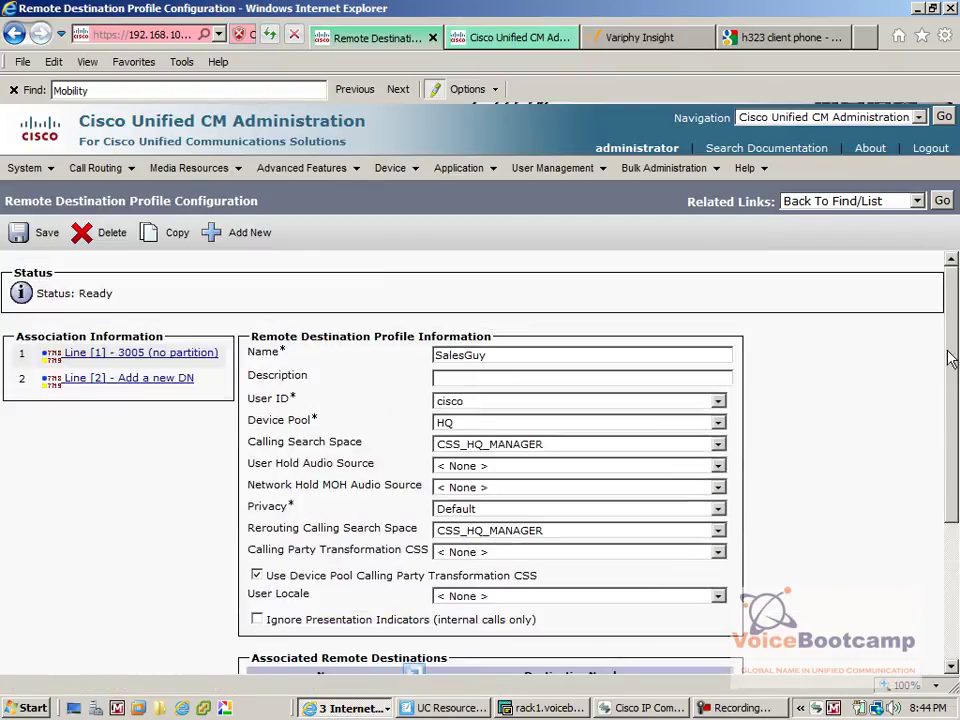
Bring the IP Communicator, HQ Phone 2 and RACK 1 - PSTN windows forward and arrange them
left_click(630, 708)
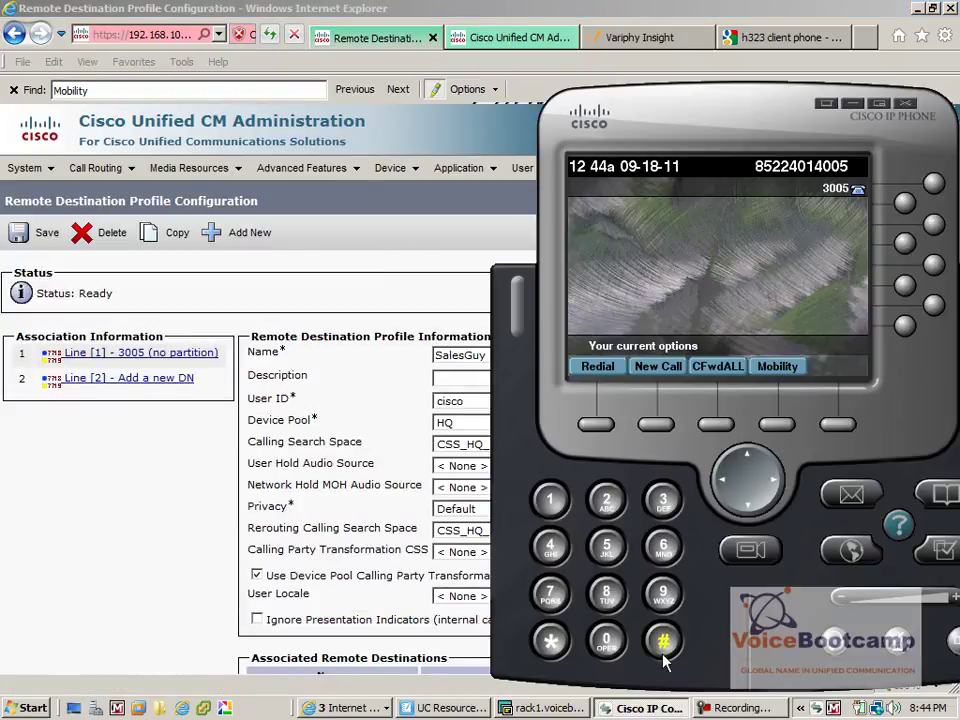
left_click(355, 710)
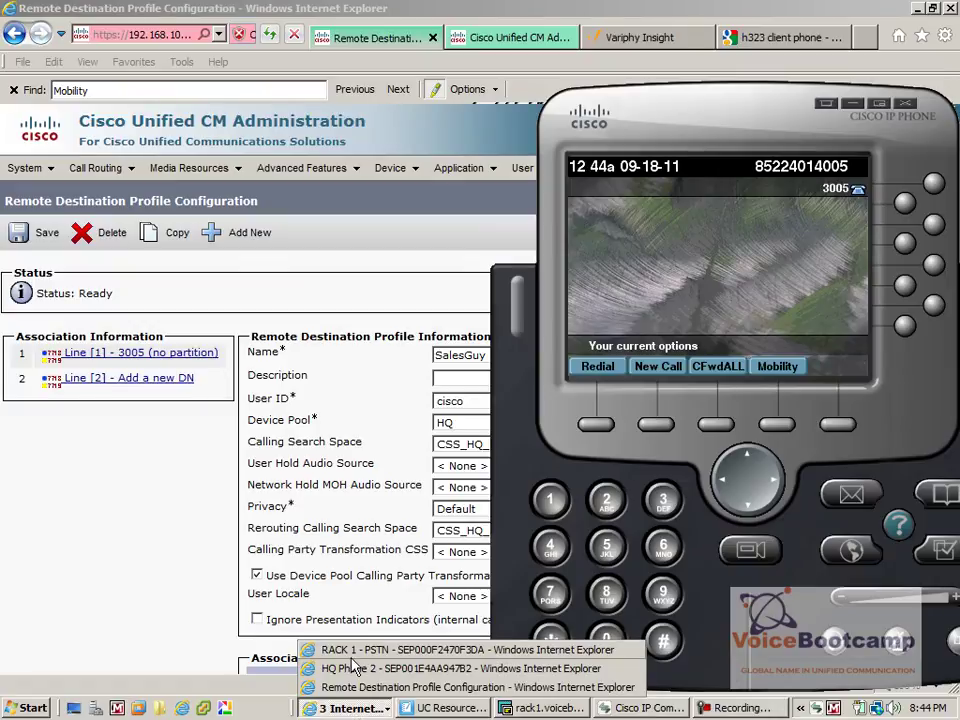
left_click(355, 665)
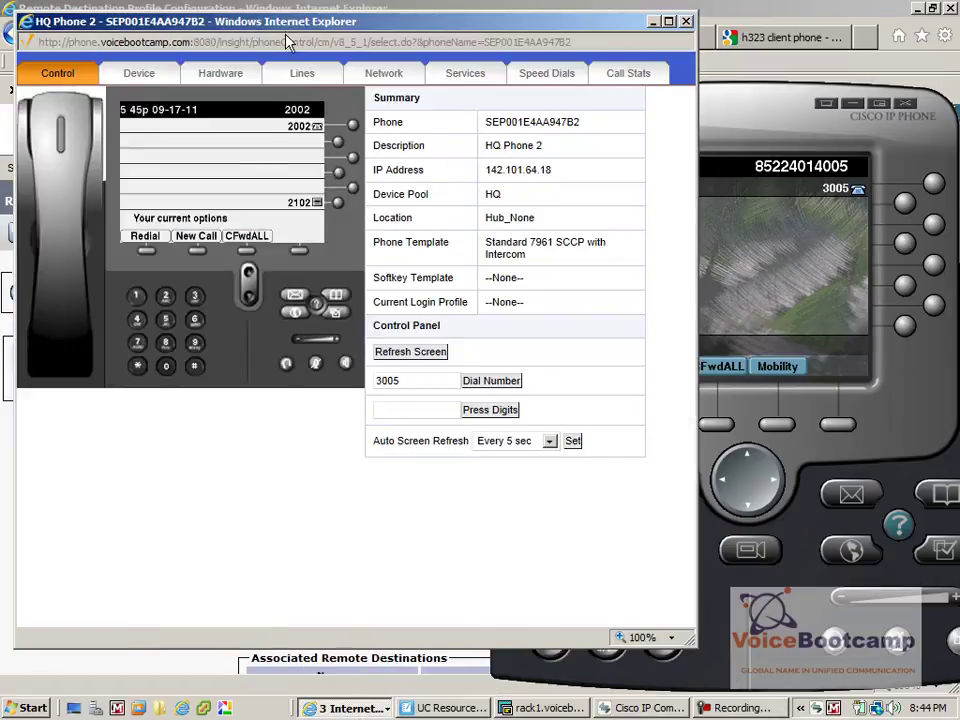
left_click_drag(219, 25, 213, 361)
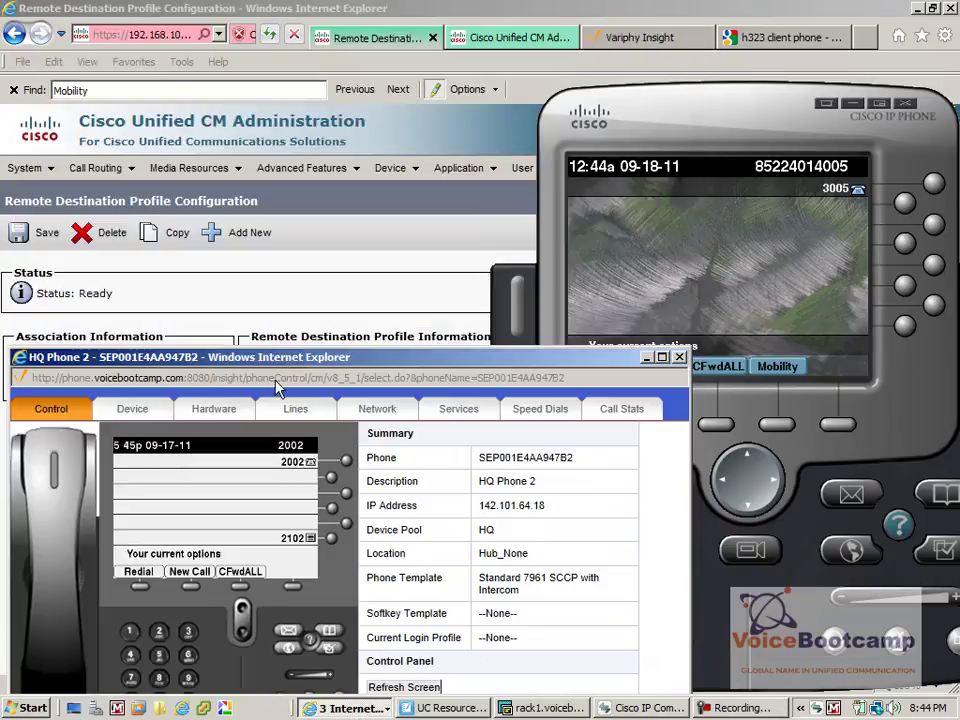
left_click(350, 709)
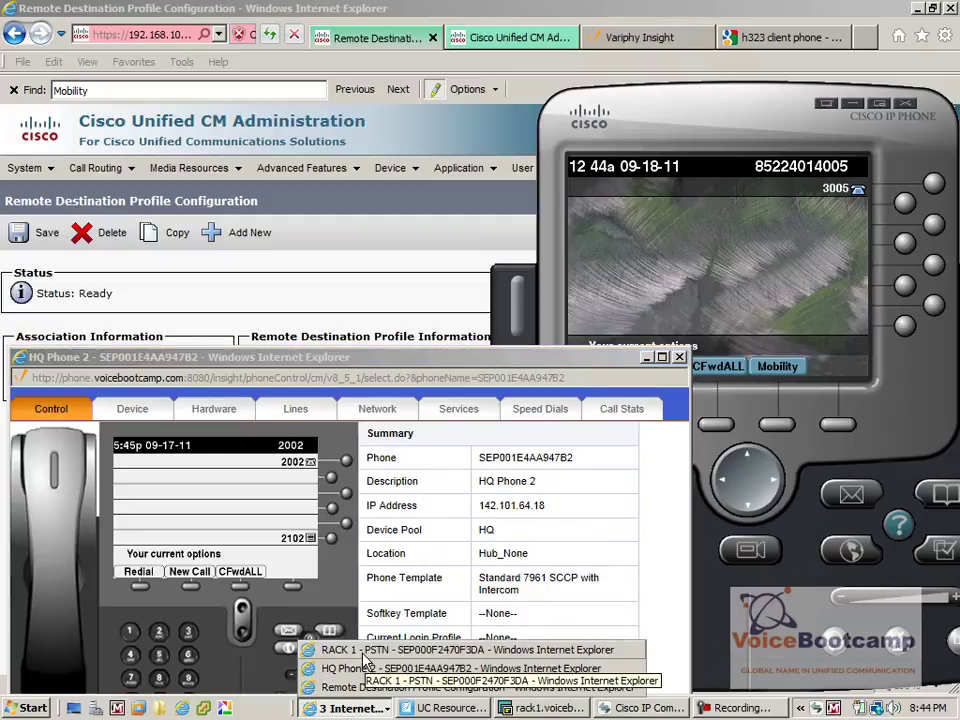
left_click(362, 651)
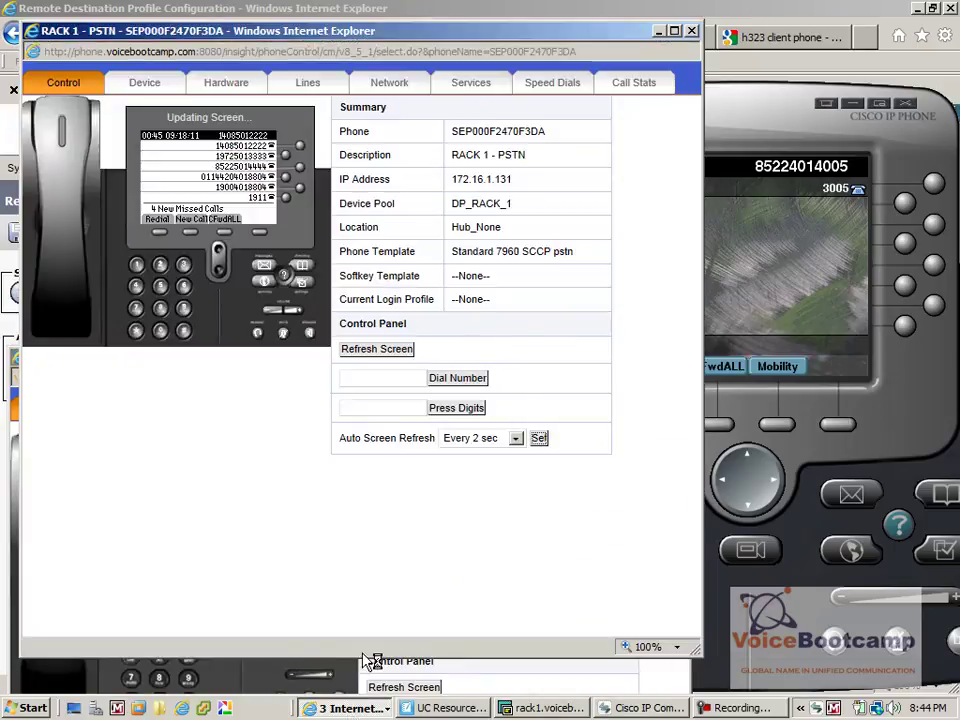
left_click(268, 670)
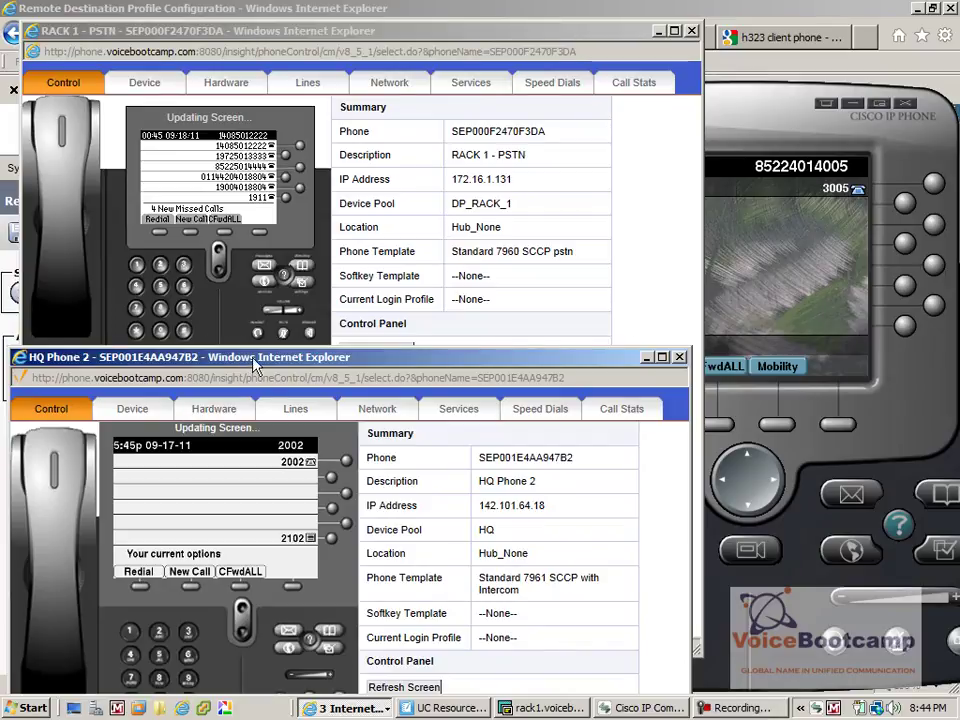
left_click_drag(255, 366, 258, 311)
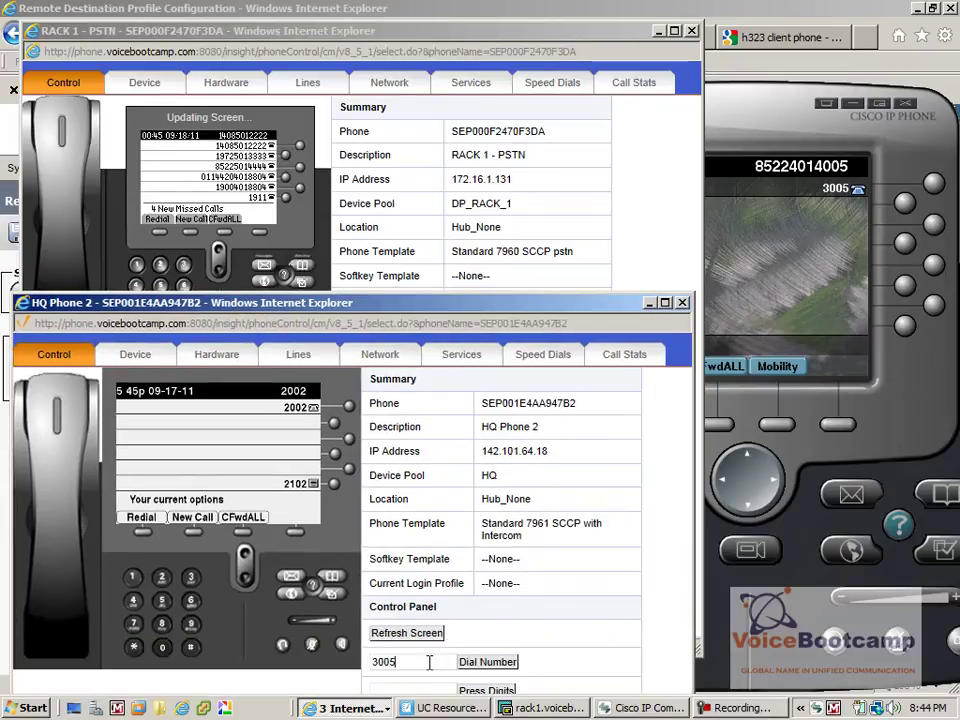
Dial 3005 from HQ Phone 2 and bring the ringing 3005 phone forward
left_click(471, 665)
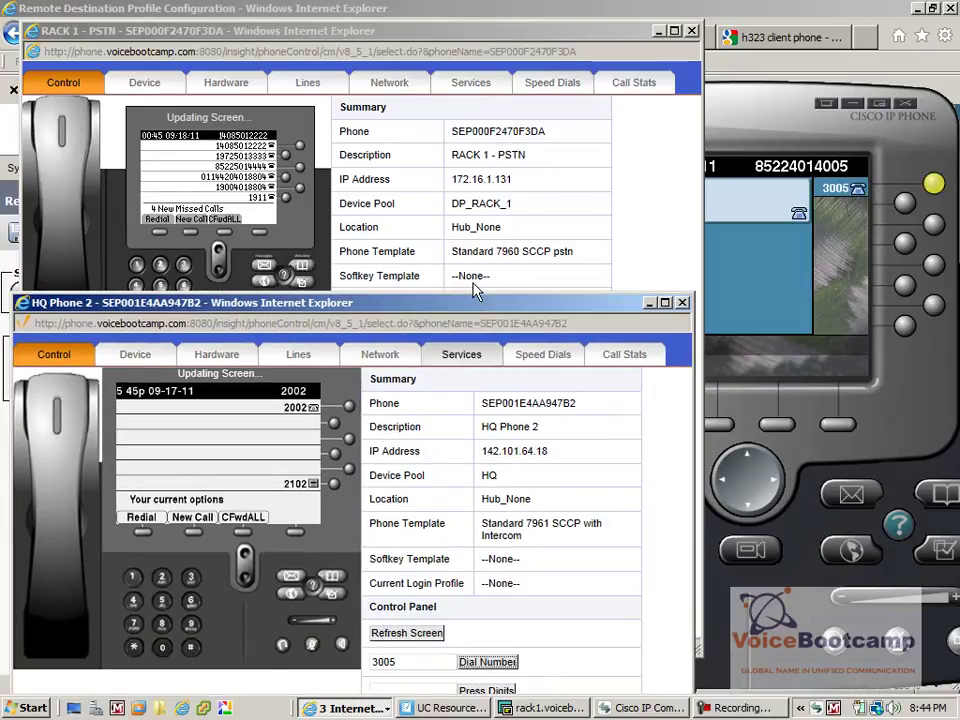
left_click_drag(478, 437, 499, 435)
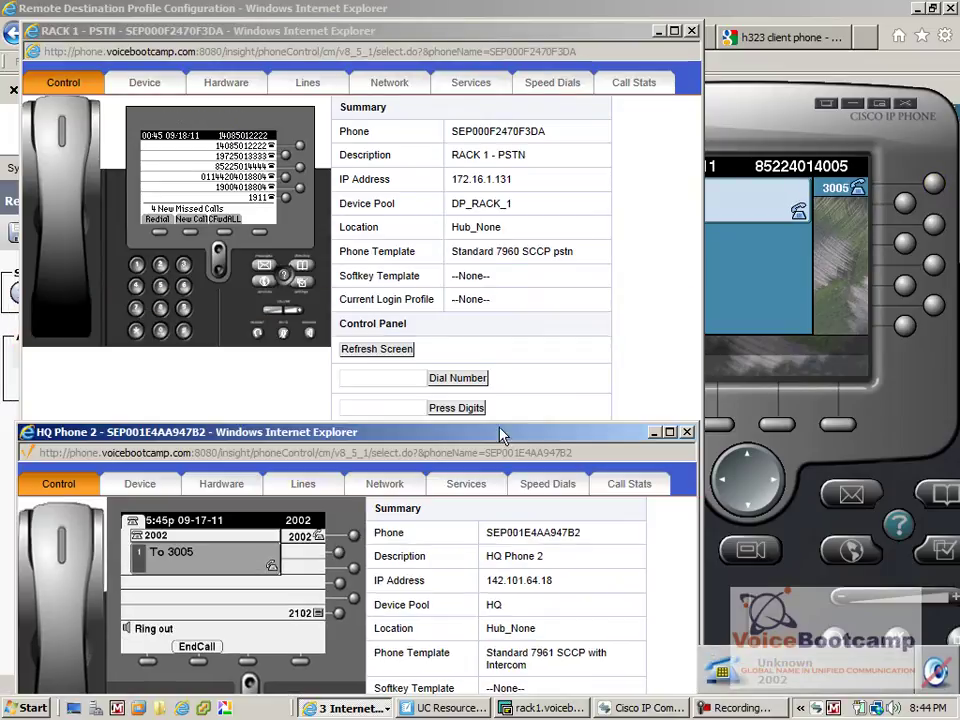
left_click(760, 376)
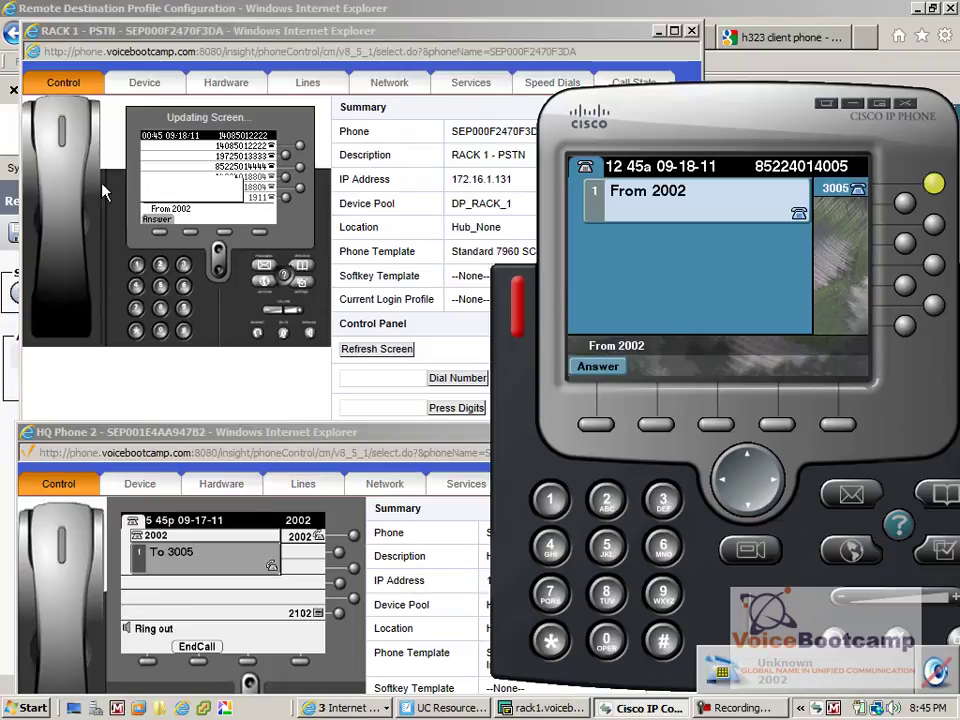
left_click(76, 187)
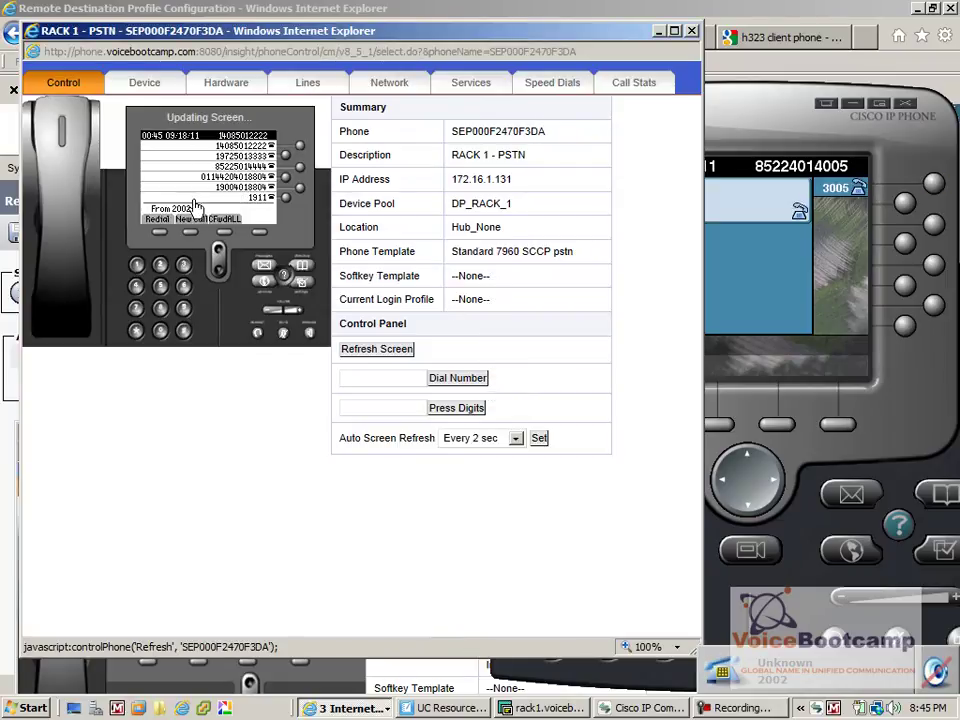
left_click(802, 358)
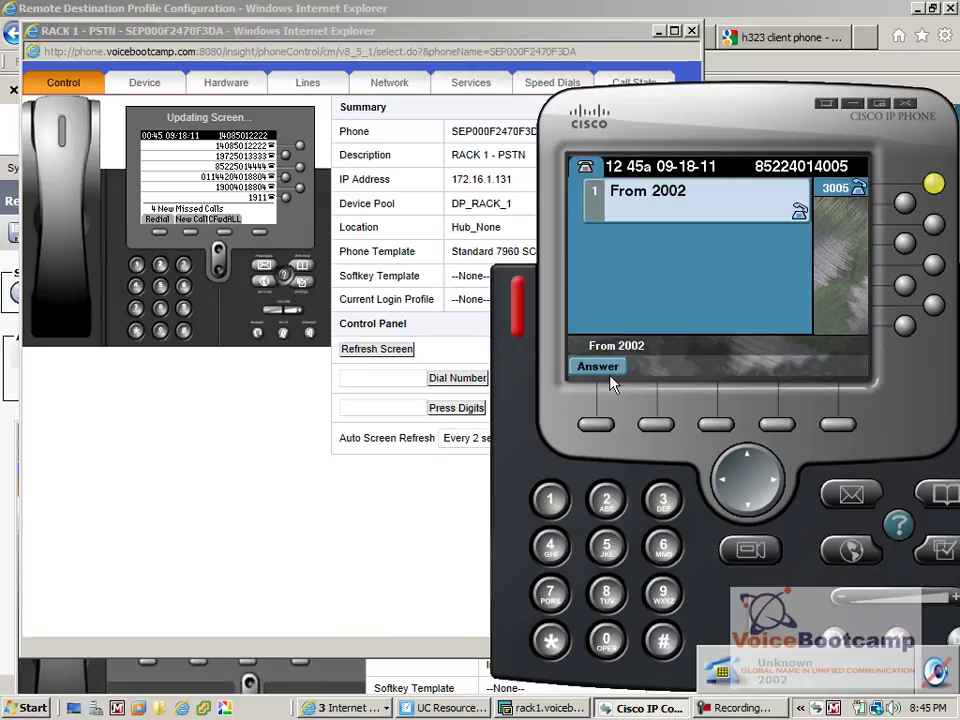
left_click(603, 368)
left_click(656, 368)
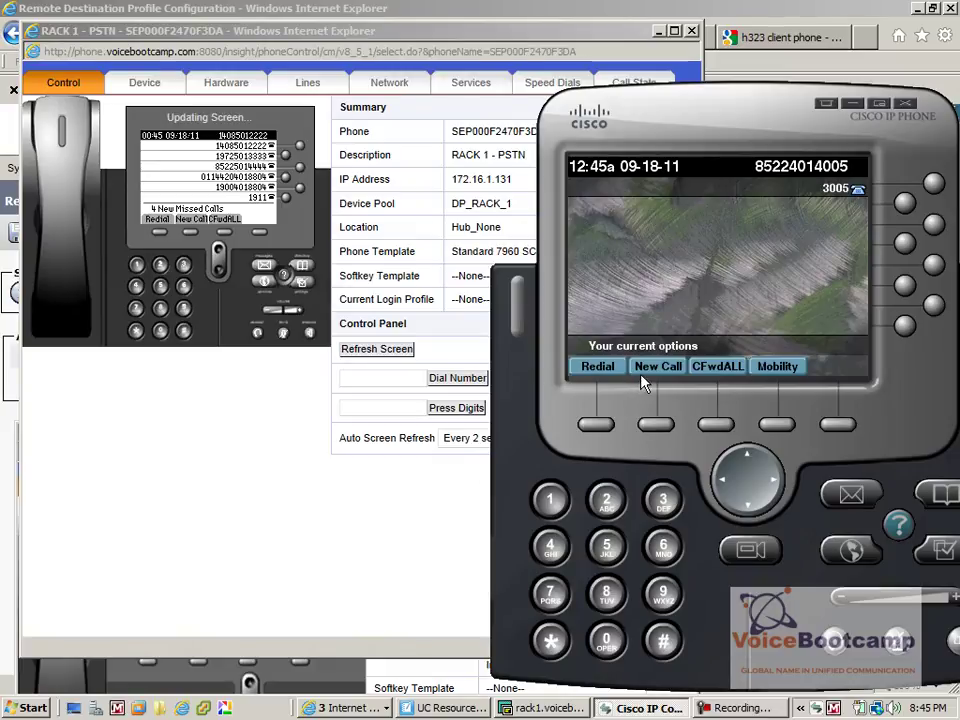
left_click(643, 378)
type("9")
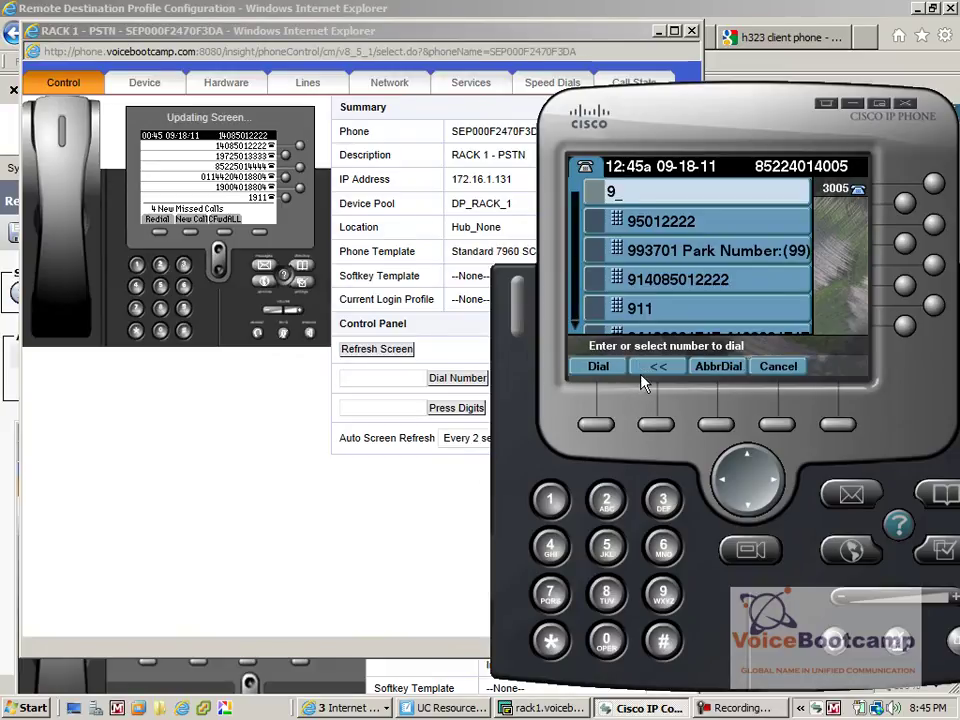
type("501")
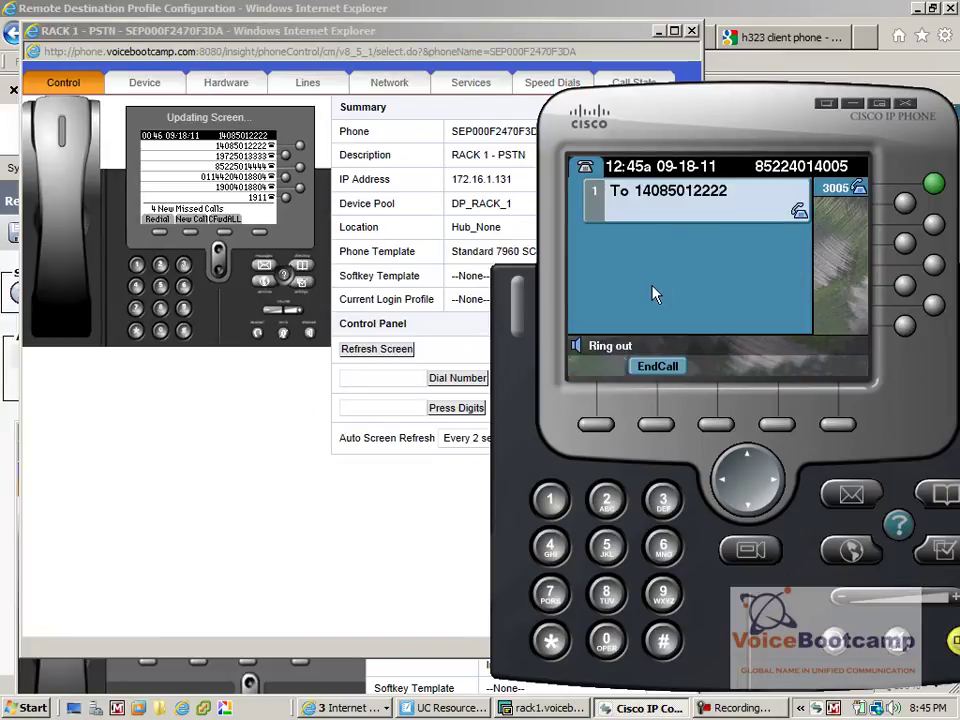
left_click(672, 367)
Redial 3005 from HQ Phone 2 and refresh the RACK 1 - PSTN phone display
left_click(332, 655)
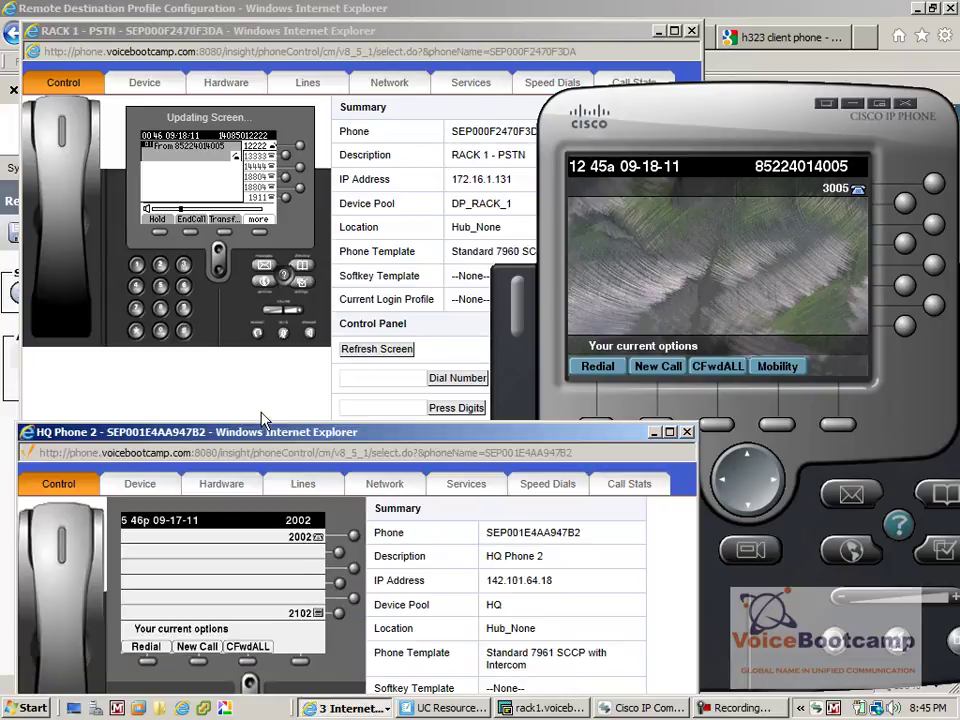
left_click_drag(270, 432, 276, 273)
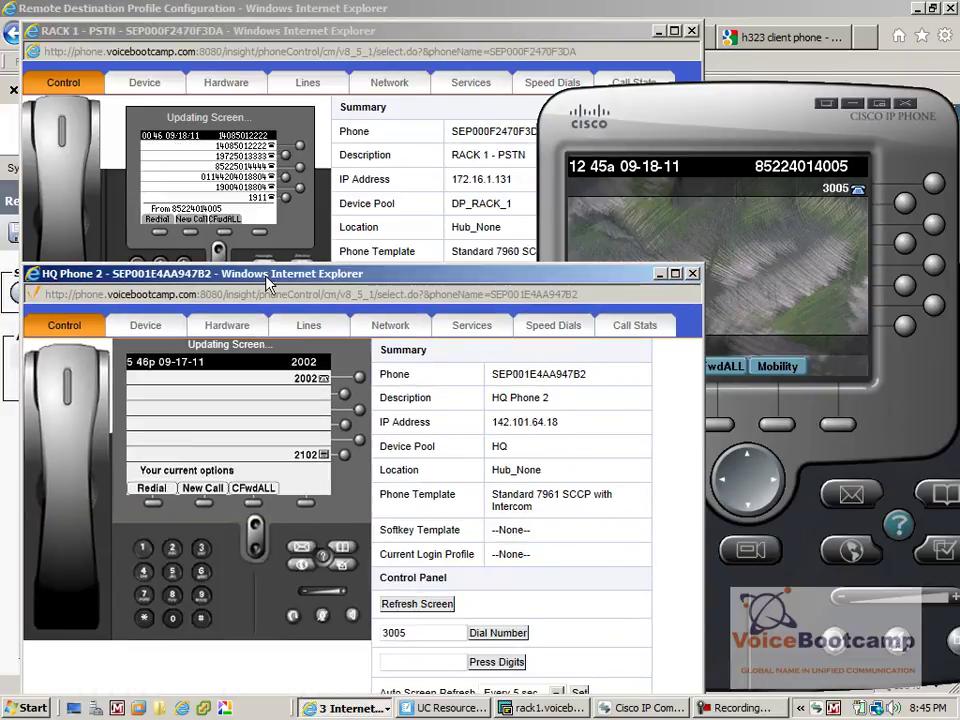
left_click_drag(285, 388, 268, 405)
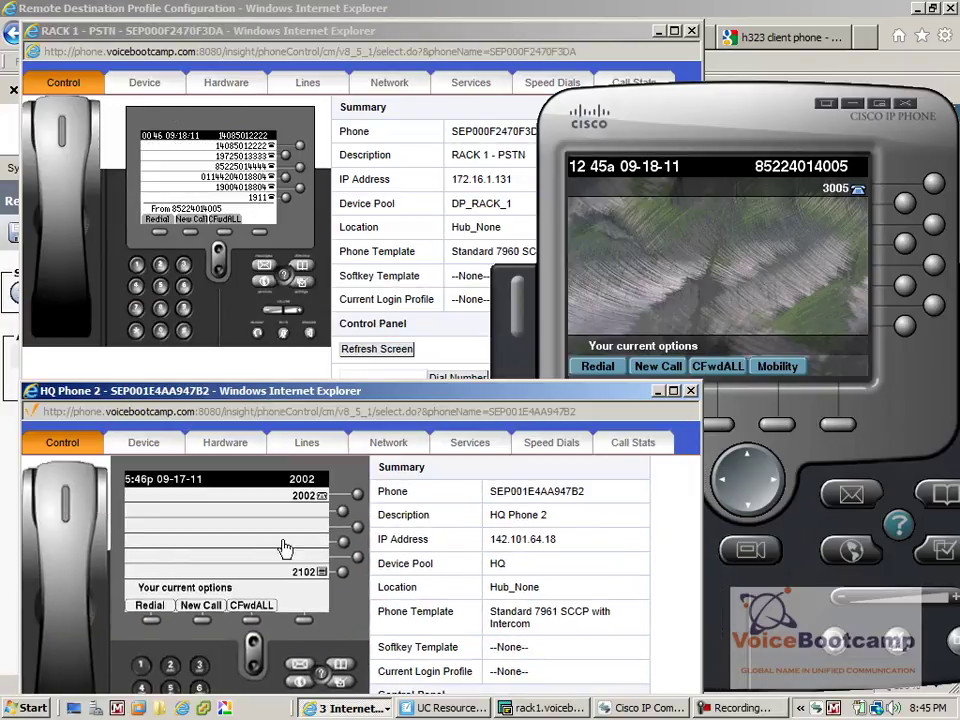
left_click(148, 627)
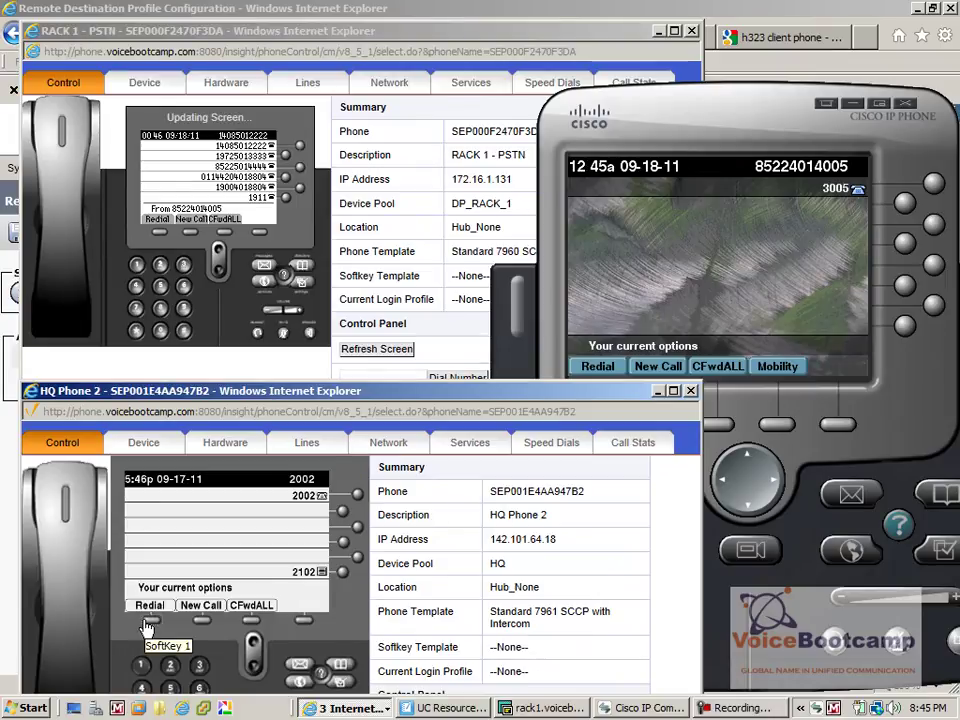
left_click(100, 314)
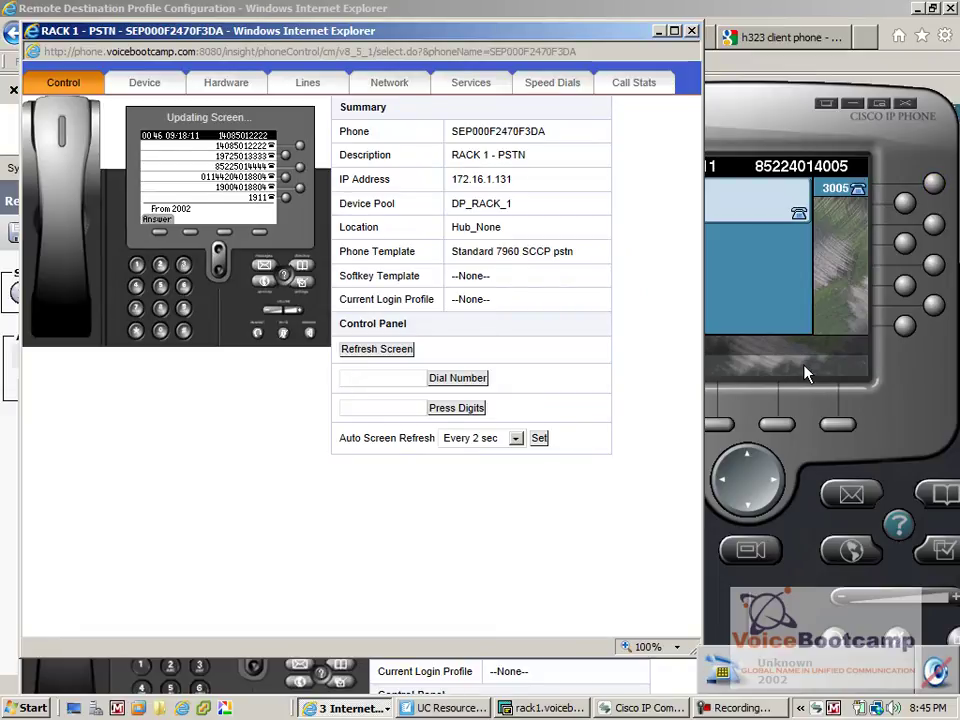
left_click(381, 349)
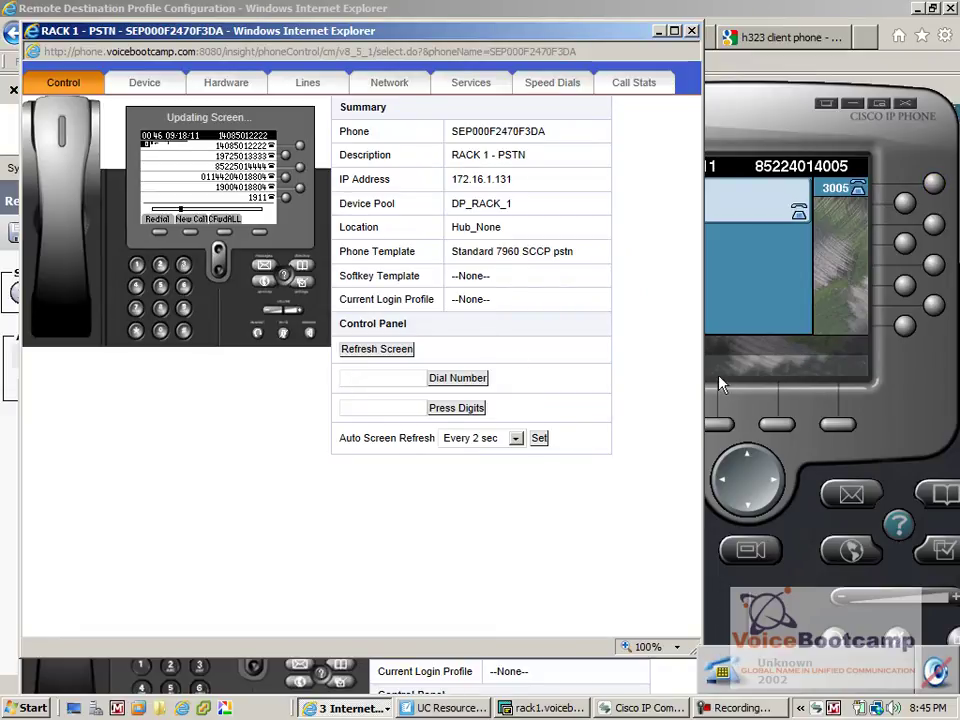
Answer the incoming call from 2002 on IP Communicator and hang it up
left_click(752, 377)
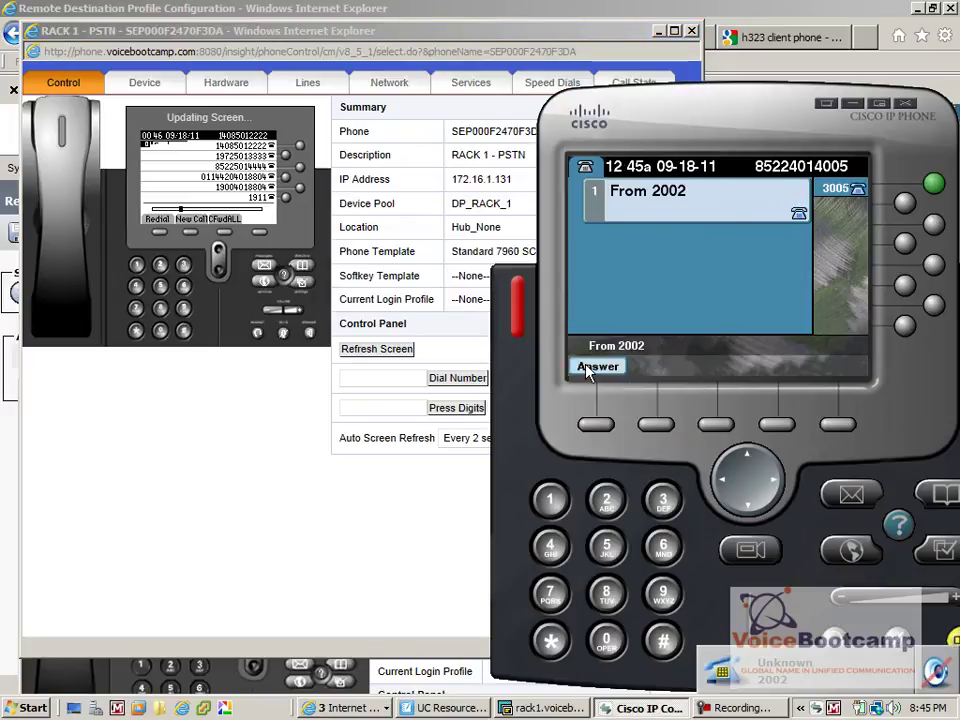
left_click(605, 368)
left_click(645, 369)
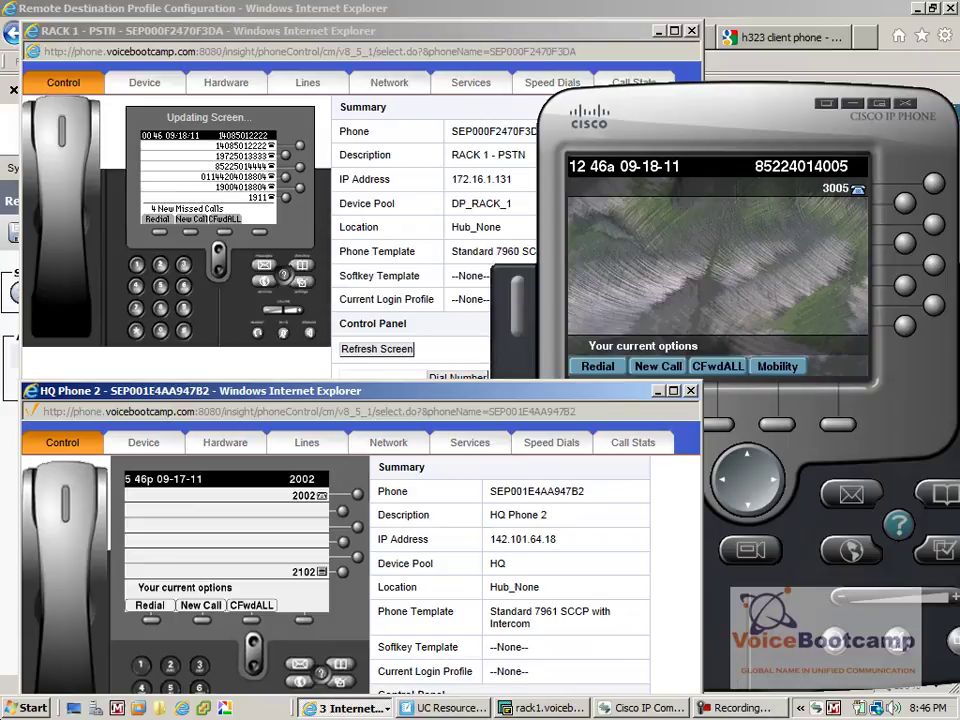
left_click(17, 710)
Launch the IP blue VTGO-PC Configuration Wizard and cancel it without changes
mouse_move(132, 500)
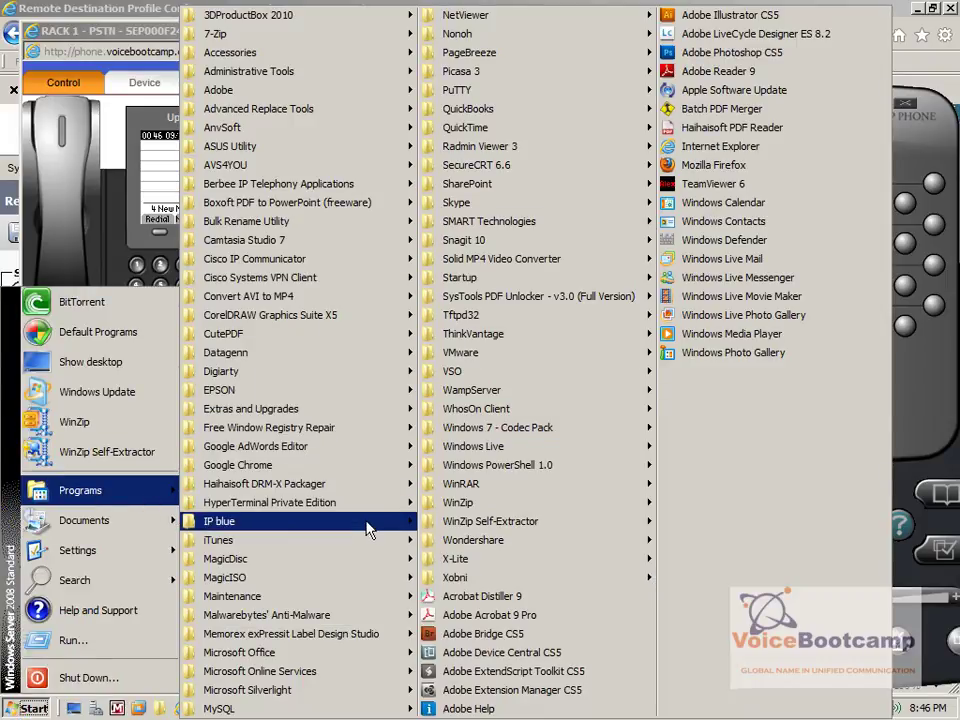
mouse_move(370, 521)
mouse_move(460, 521)
left_click(560, 521)
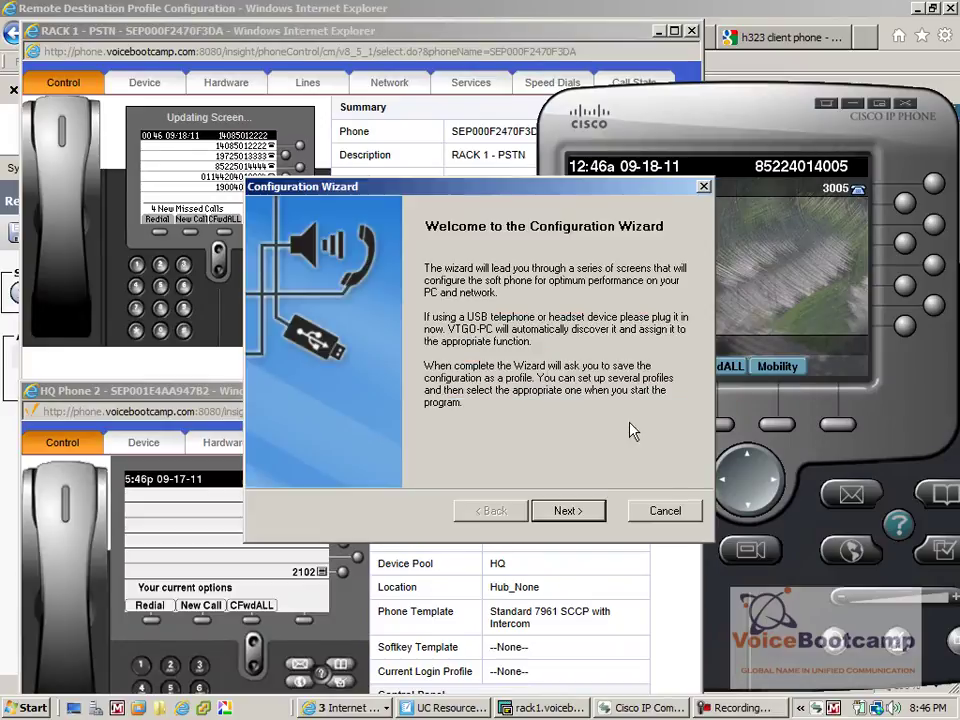
left_click(665, 510)
Start the VTGO-PC Softphone and cancel the Unregistered Version dialog
left_click(28, 708)
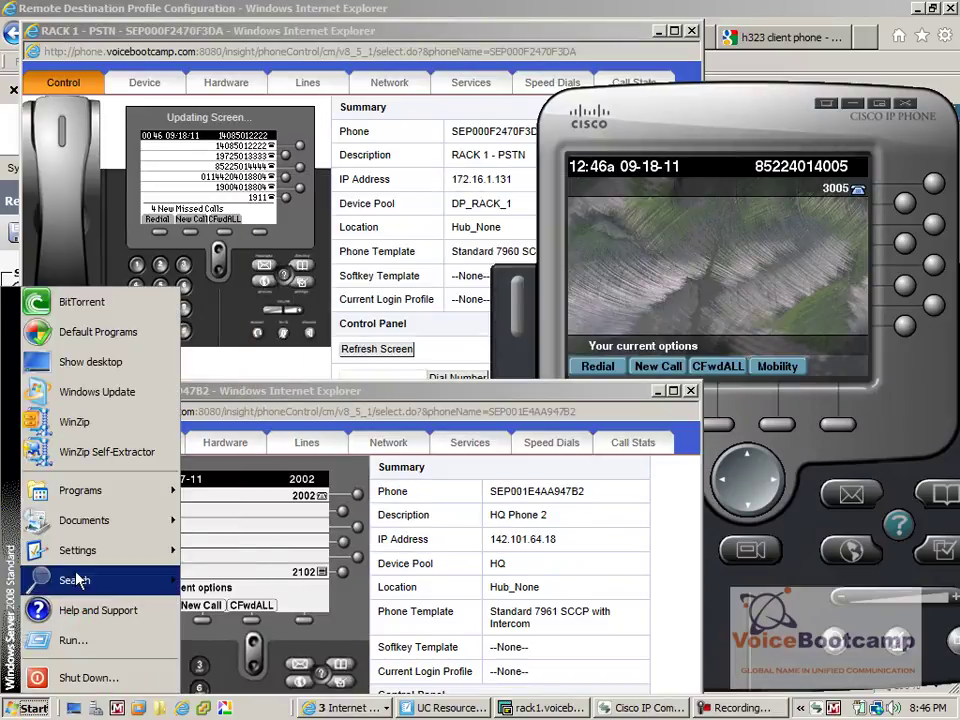
mouse_move(100, 490)
mouse_move(303, 521)
mouse_move(465, 521)
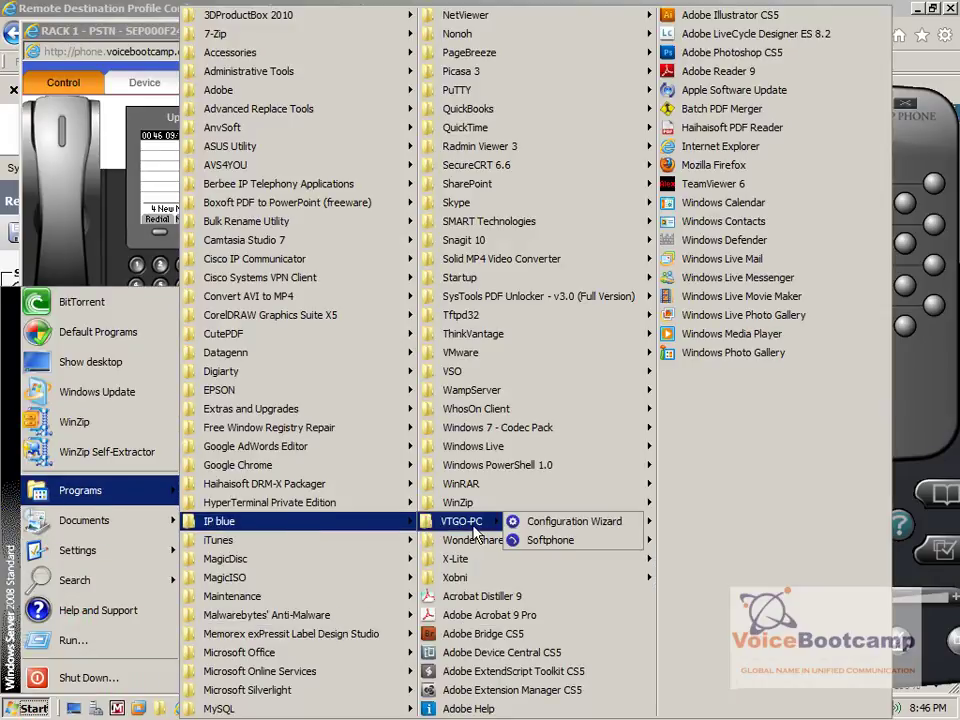
left_click(555, 540)
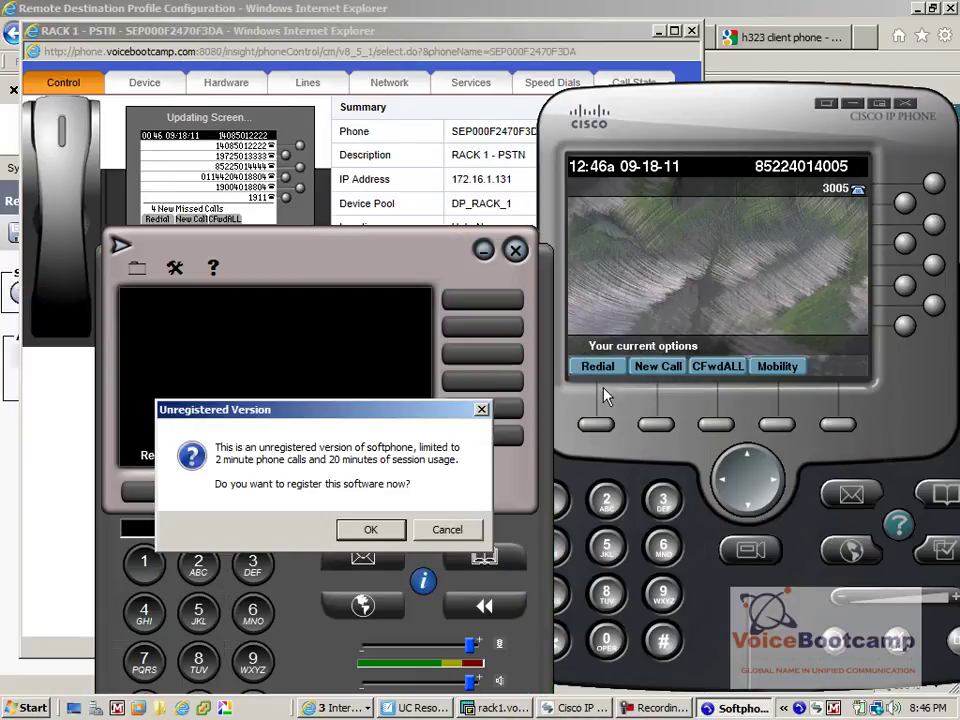
left_click(446, 527)
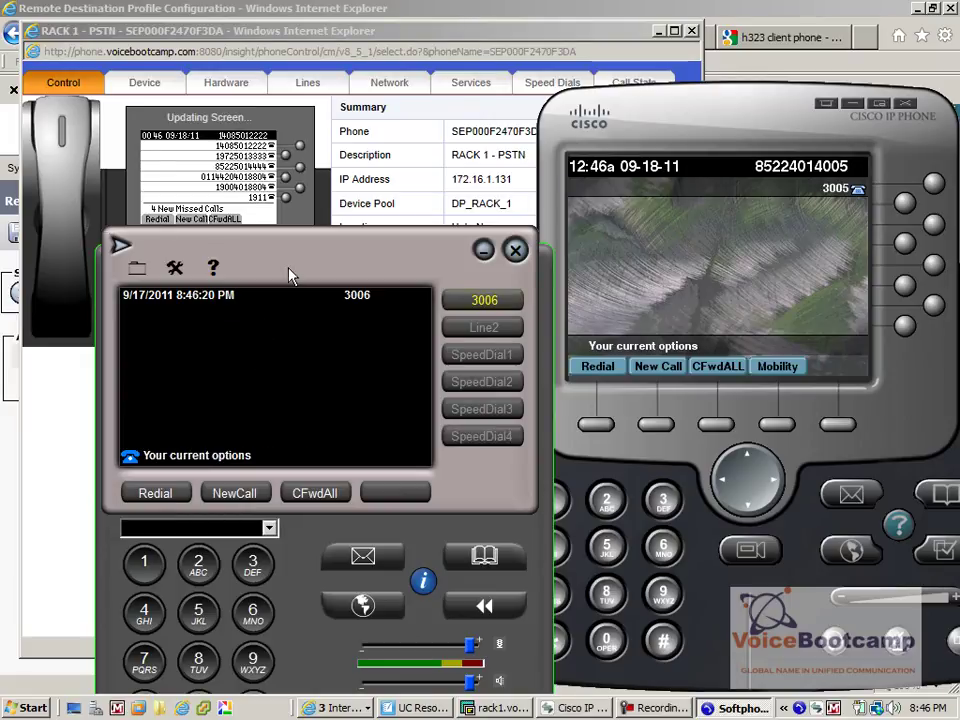
Call 3005 from the VTGO-PC softphone and end the call while it rings unanswered
left_click(219, 528)
type("3005")
key("Return")
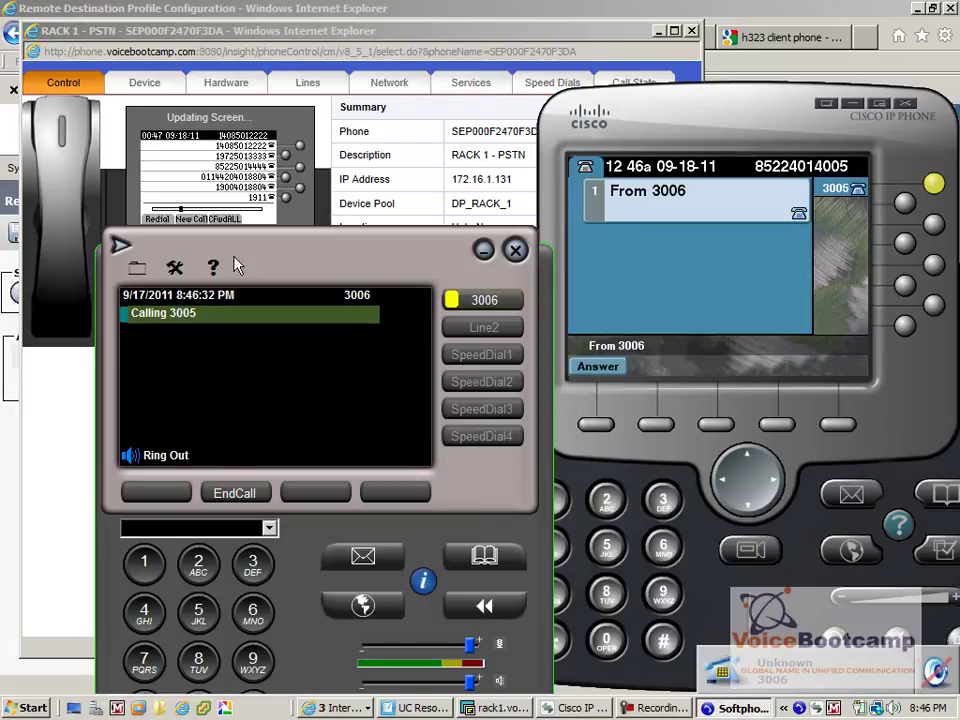
left_click_drag(311, 249, 268, 371)
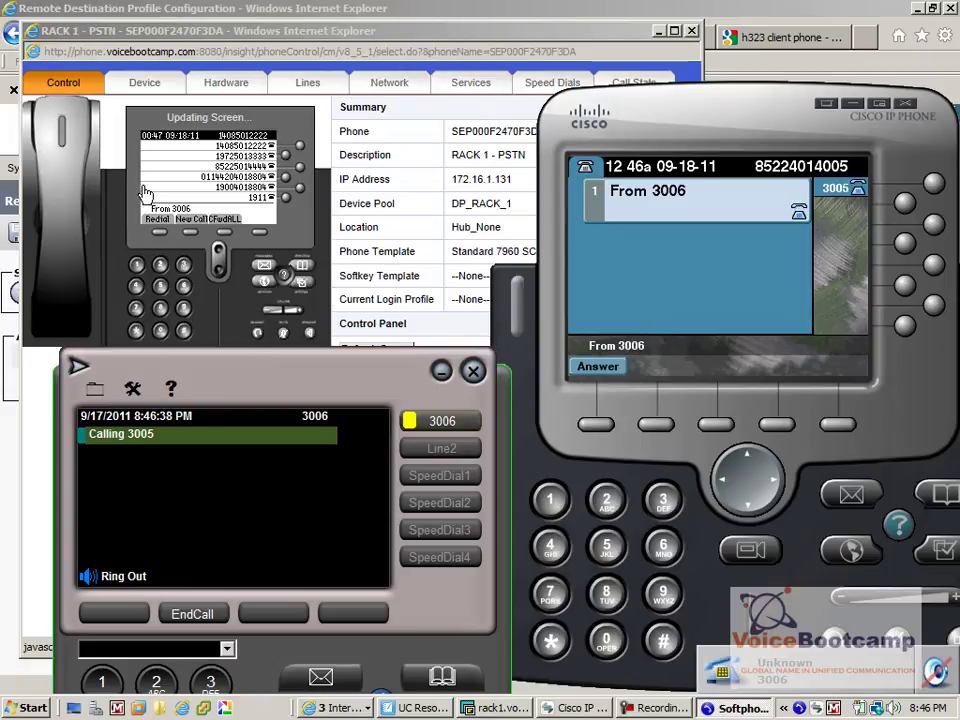
left_click(186, 616)
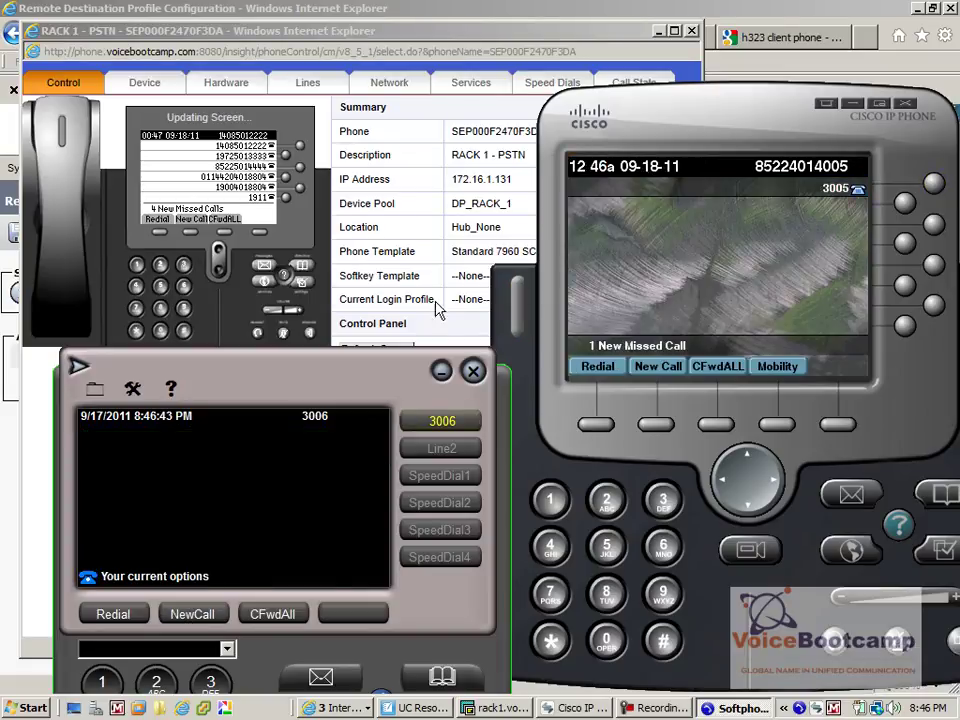
Check 3005's mobility status, which shows MobileConnect Off, and exit the screen
left_click(763, 287)
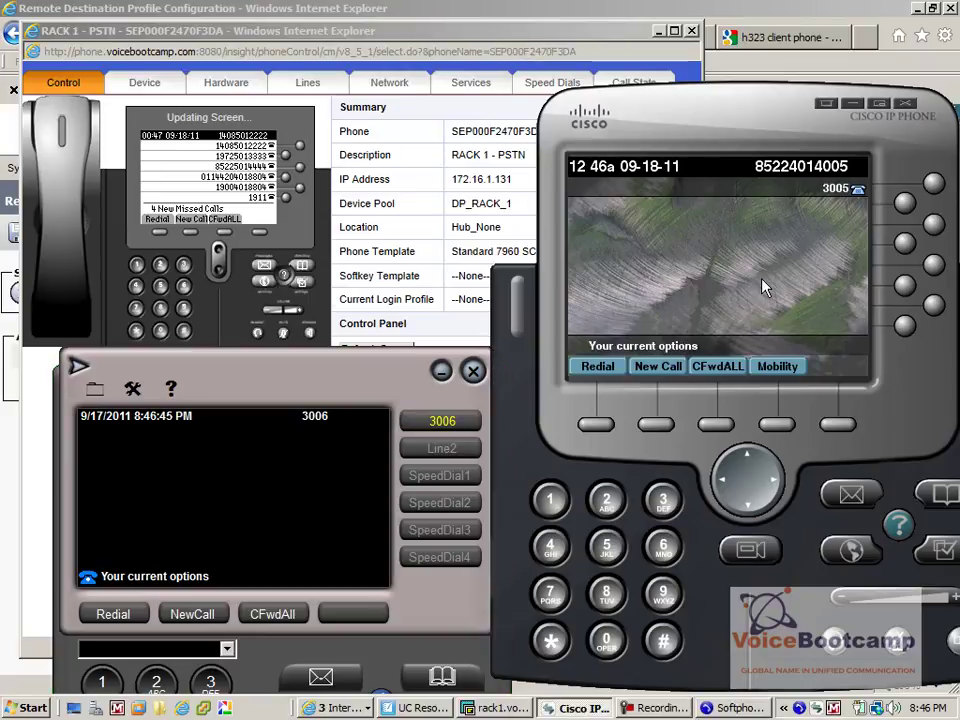
left_click_drag(716, 128, 561, 86)
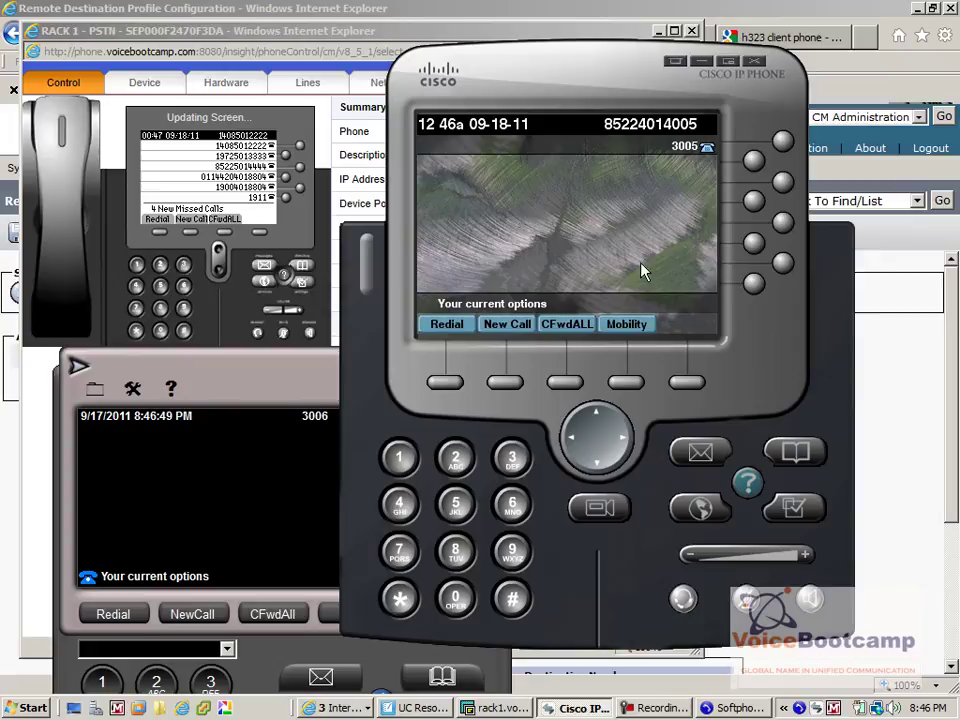
left_click(628, 325)
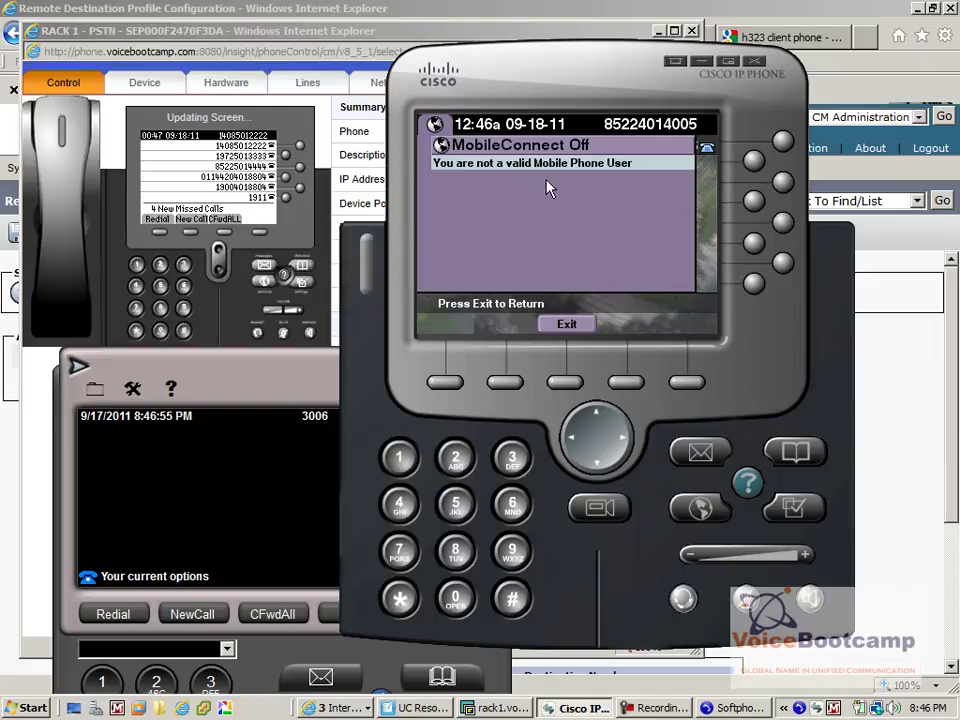
left_click(568, 325)
left_click_drag(546, 90, 658, 112)
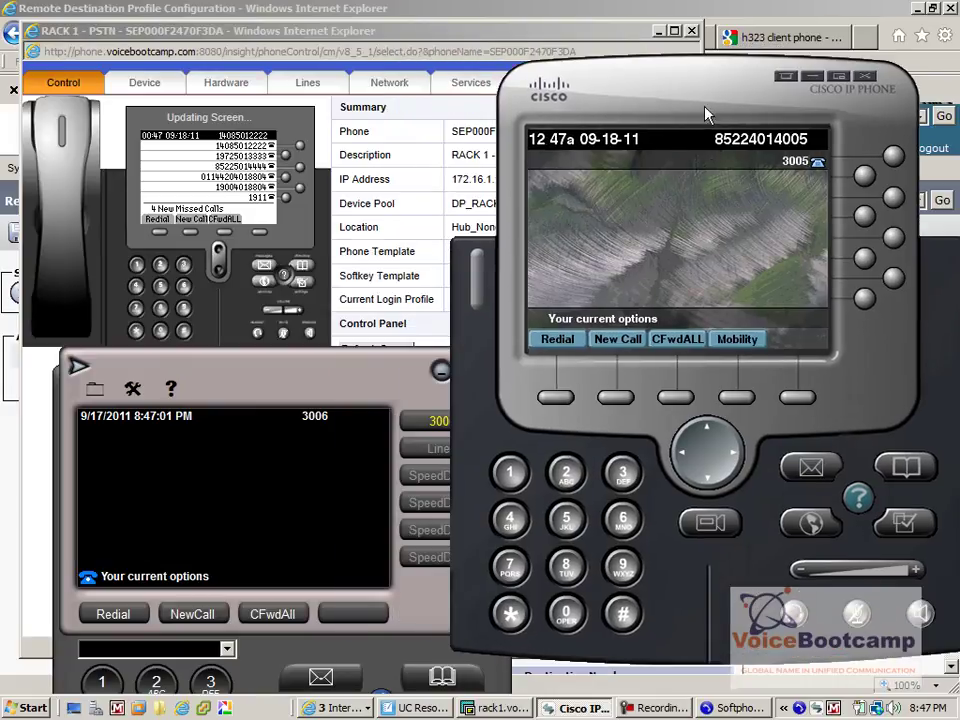
Minimize RACK 1 - PSTN and open an end user's configuration in CM Administration
left_click(658, 30)
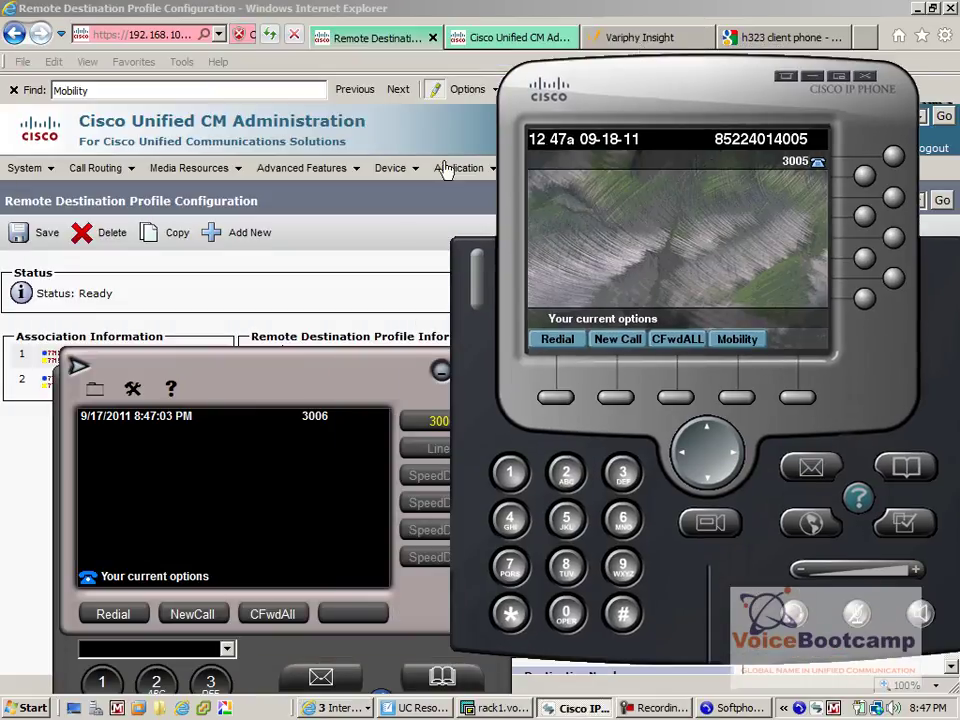
left_click(370, 278)
mouse_move(555, 168)
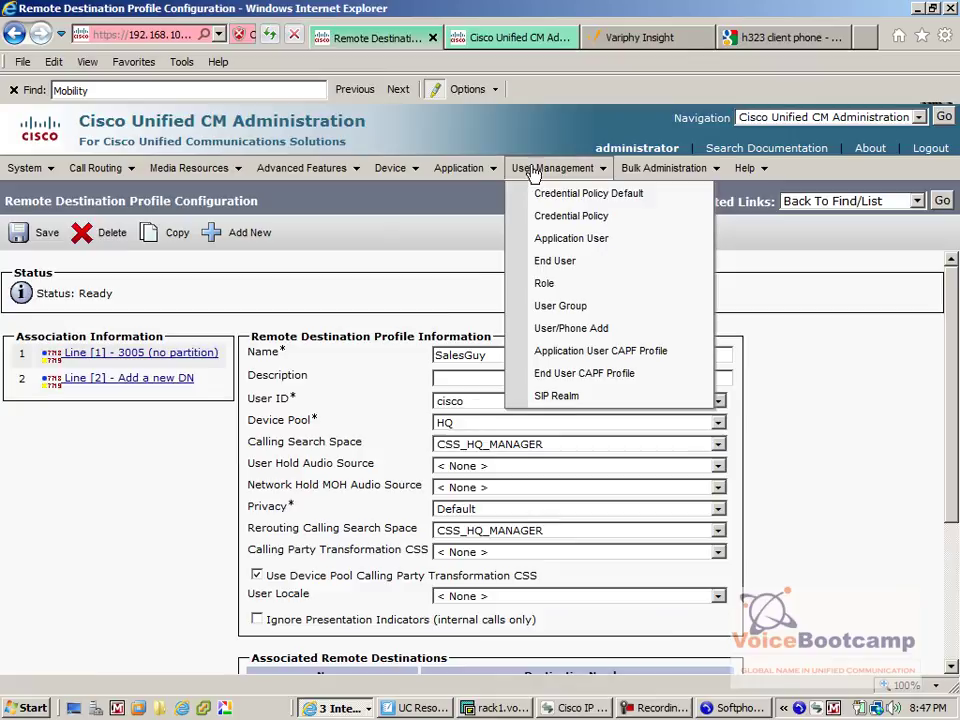
left_click(586, 266)
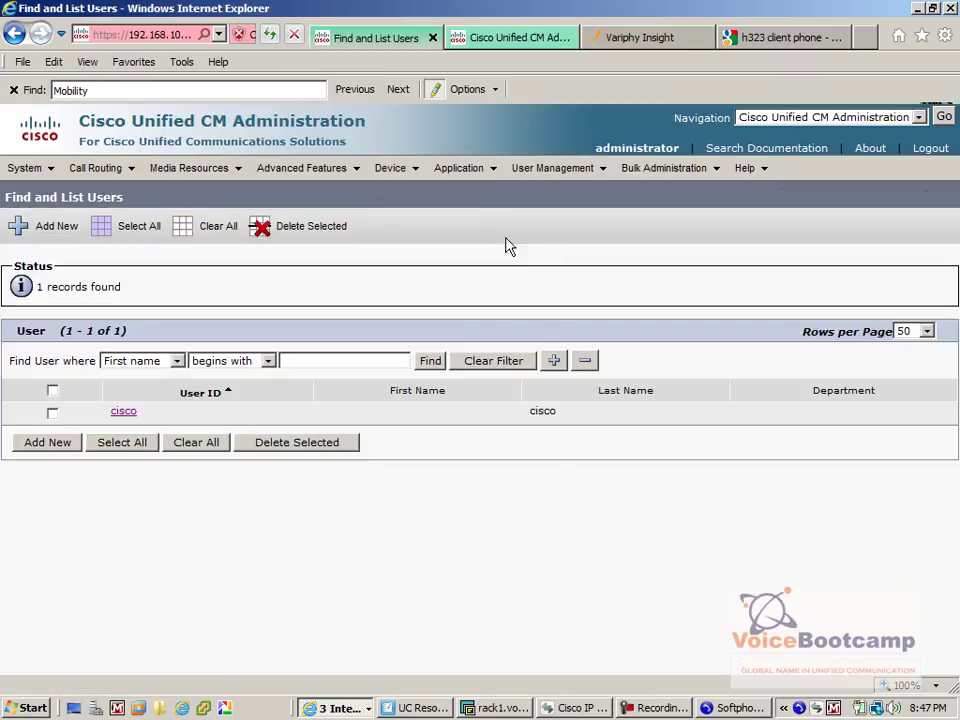
left_click(124, 413)
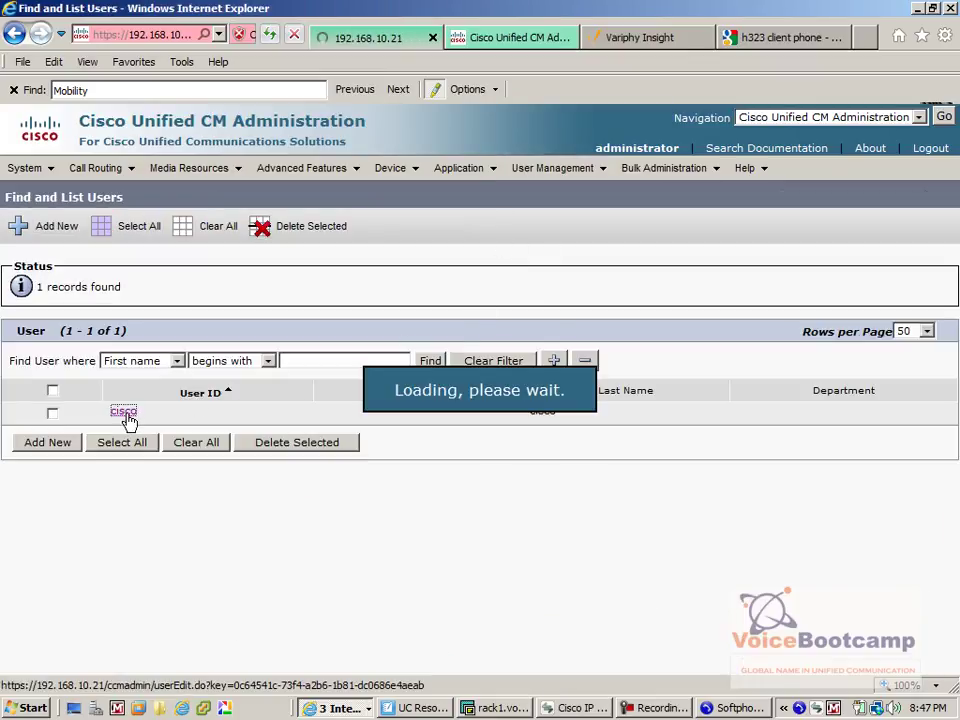
left_click(952, 662)
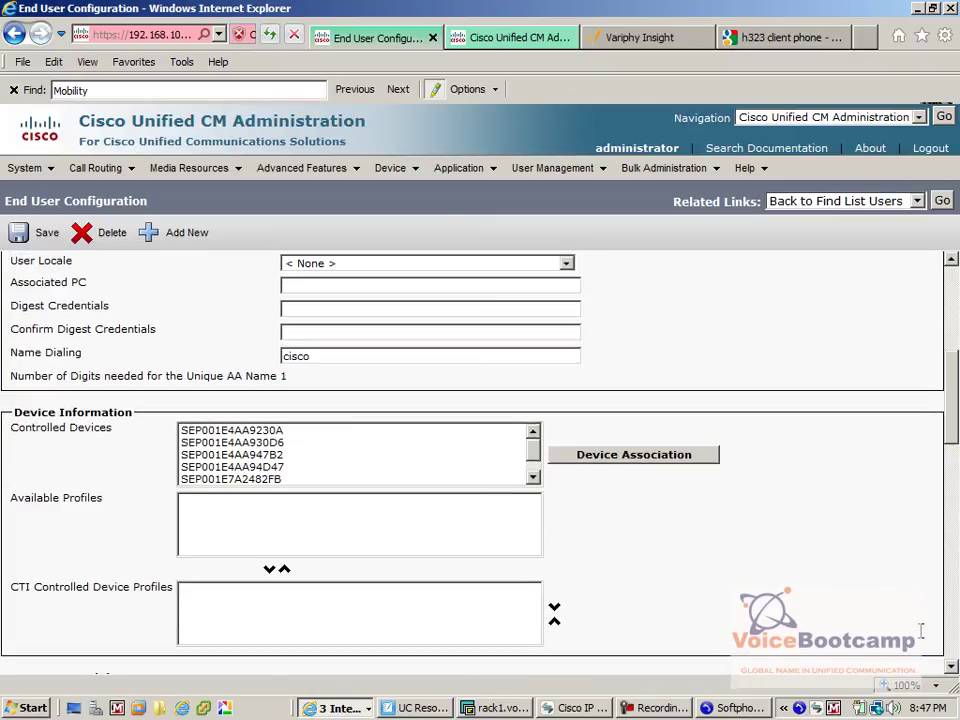
left_click(533, 477)
left_click(533, 477)
scroll(497, 384, "up", 1)
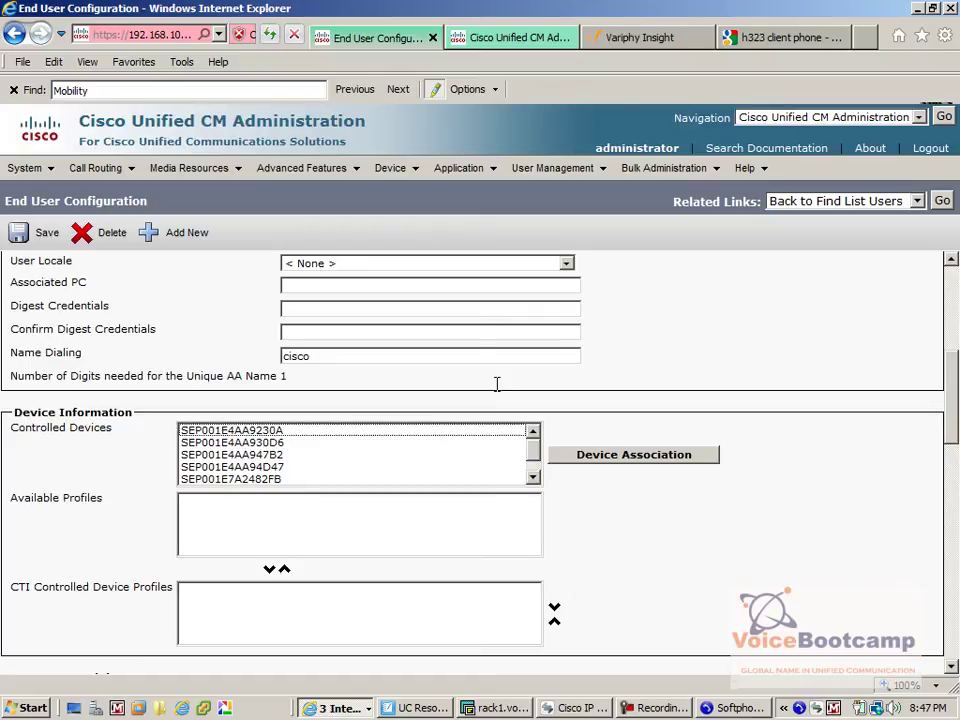
Open device SEP002618A11230 (SoftPhone) from the Find and List Phones page
left_click(391, 178)
left_click(427, 268)
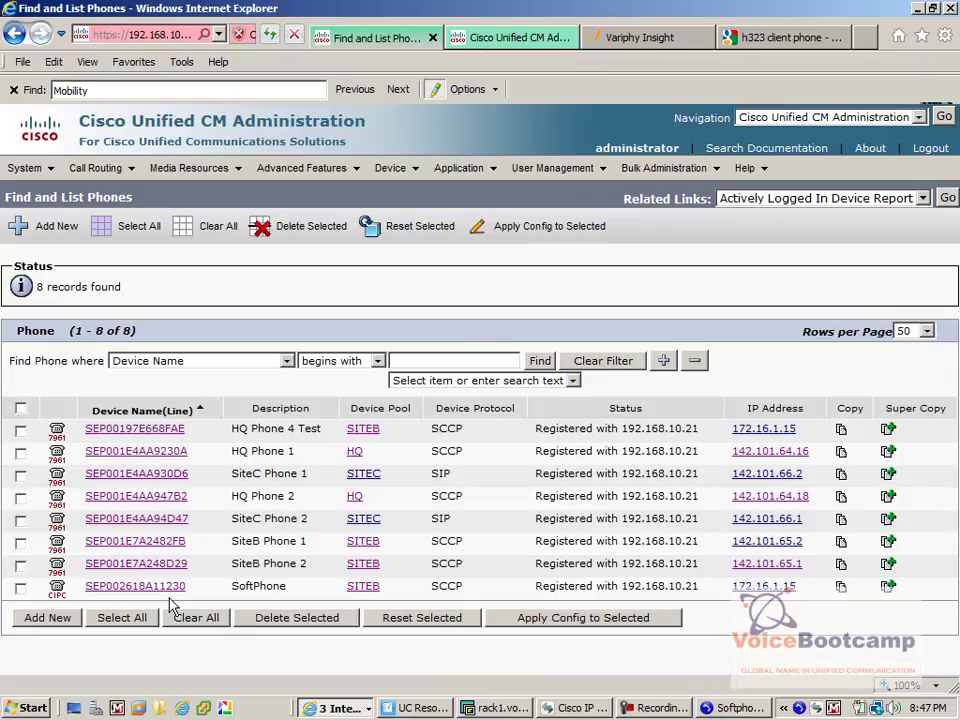
left_click(160, 587)
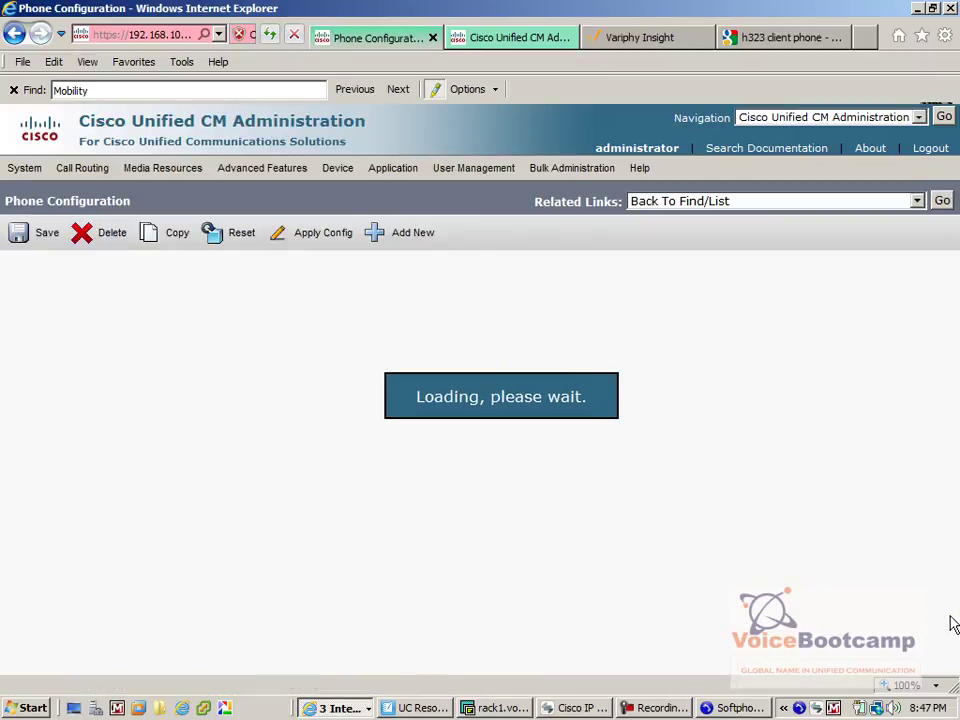
Reset SoftPhone SEP002618A11230 through the Device Reset popup, then watch IP Communicator restart
scroll(700, 470, "down", 5)
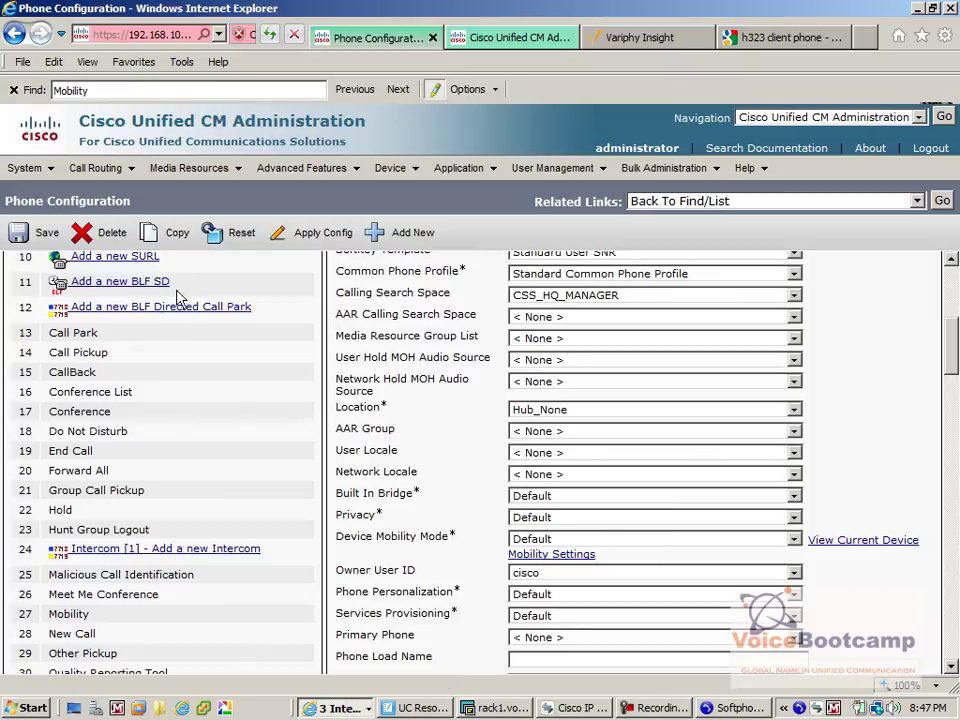
left_click(214, 231)
left_click(323, 568)
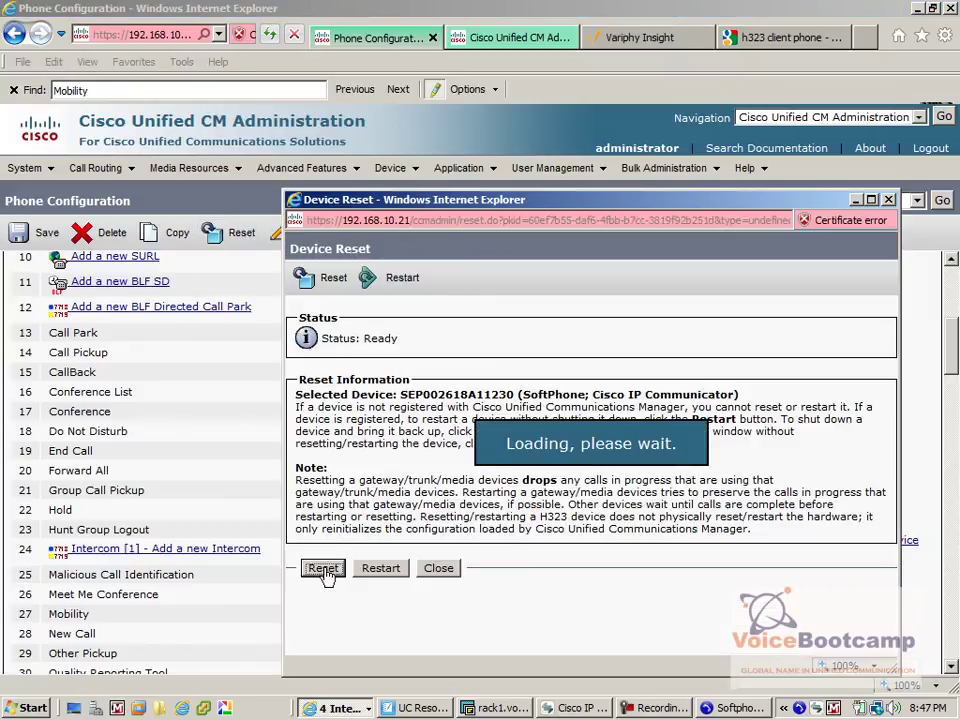
left_click(438, 568)
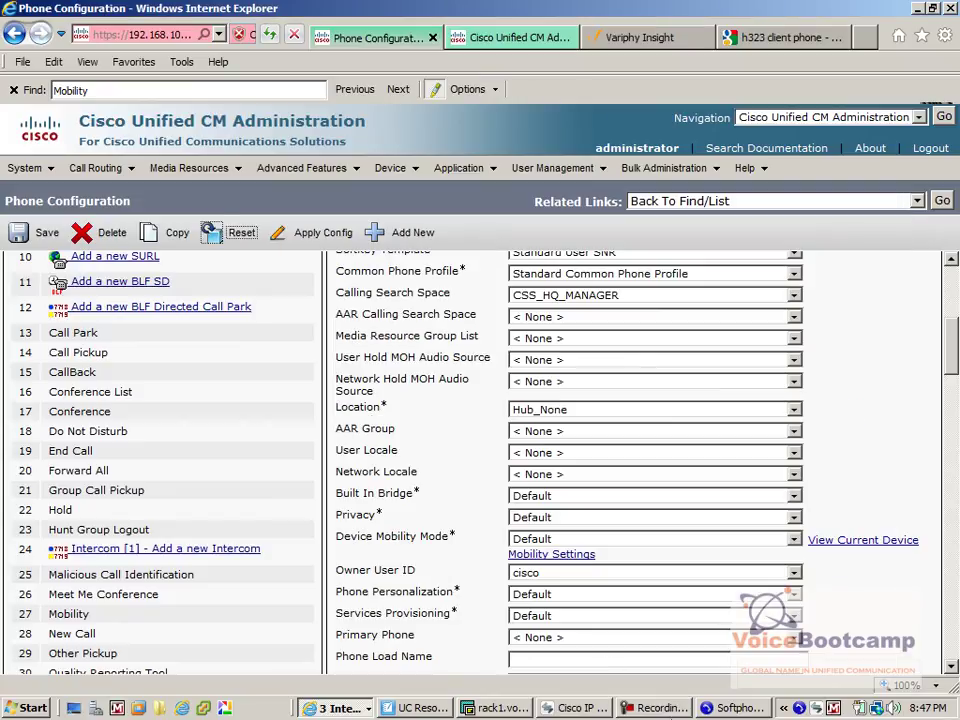
left_click(578, 710)
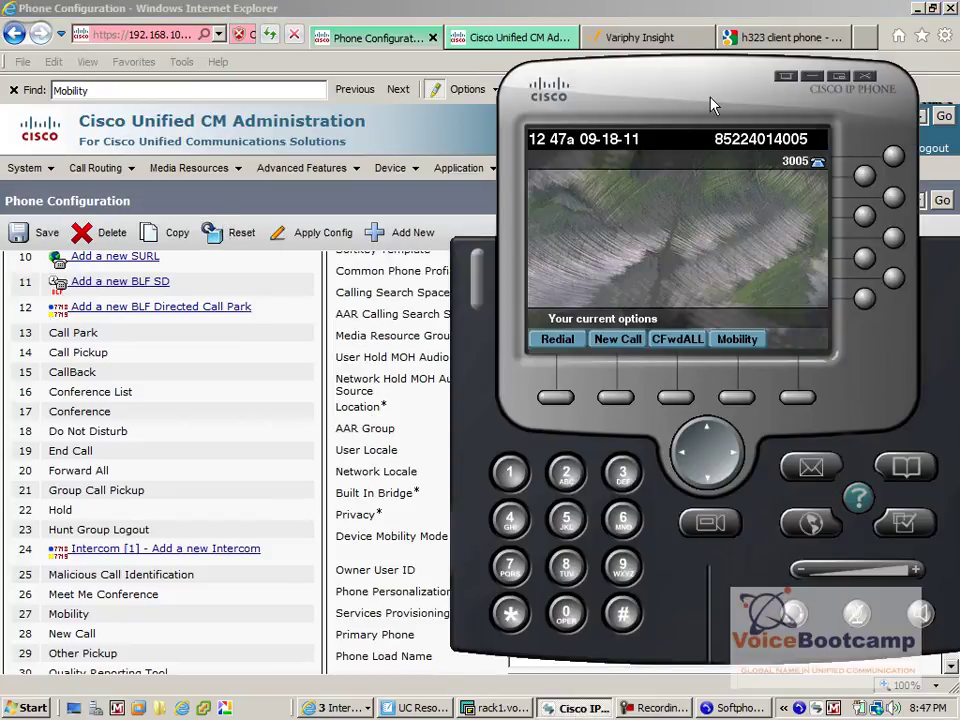
left_click_drag(710, 104, 236, 110)
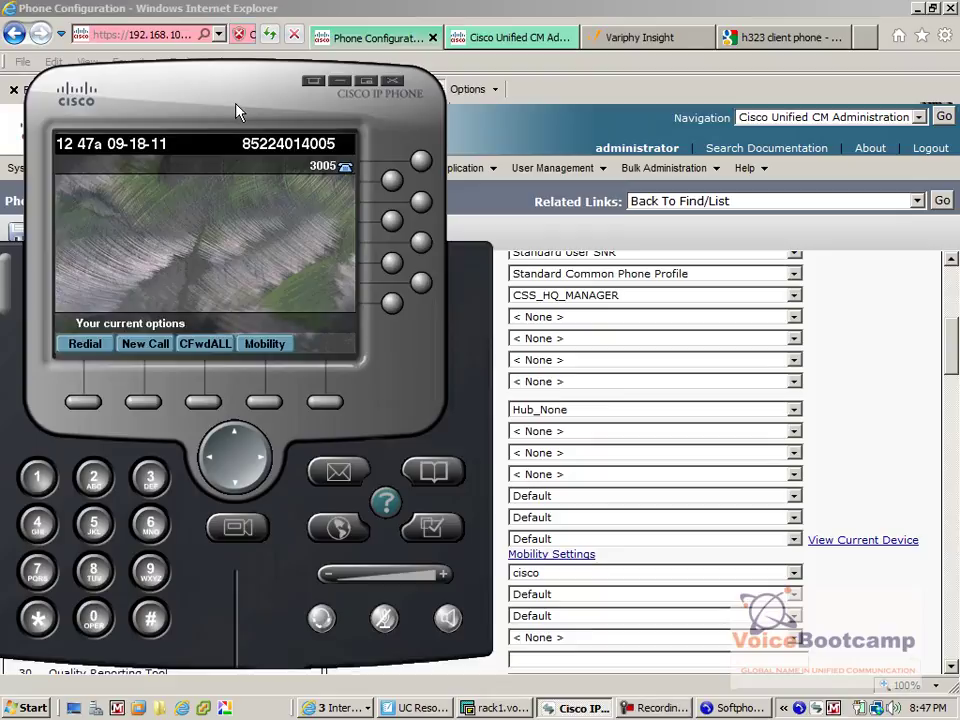
left_click_drag(948, 331, 828, 286)
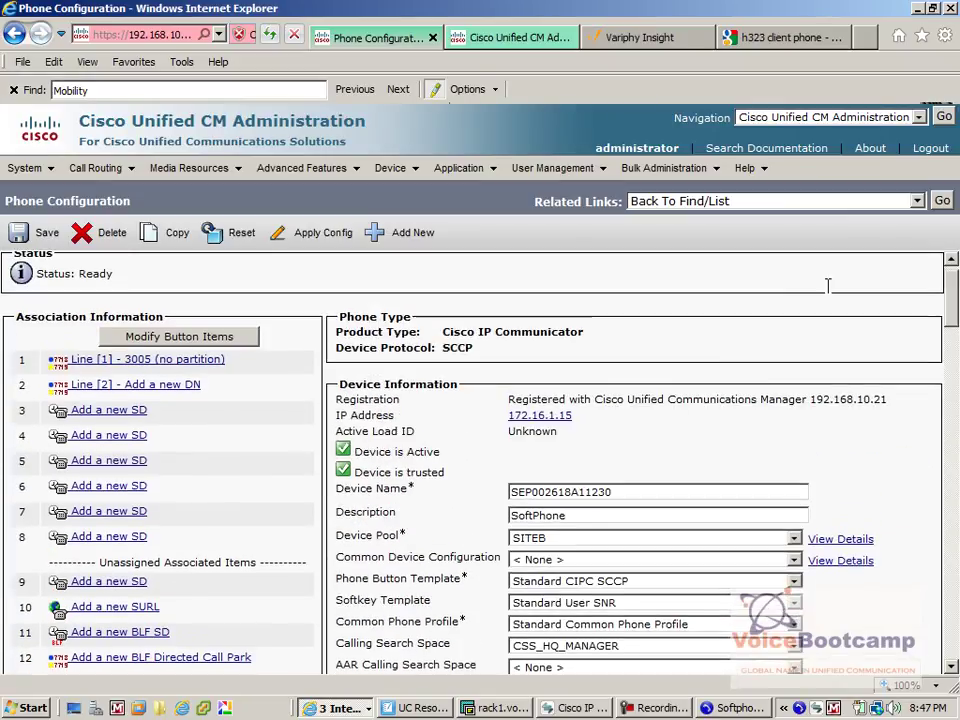
Disable Mobile Connect for line 3005 from the IP Communicator's Mobility options
left_click(603, 707)
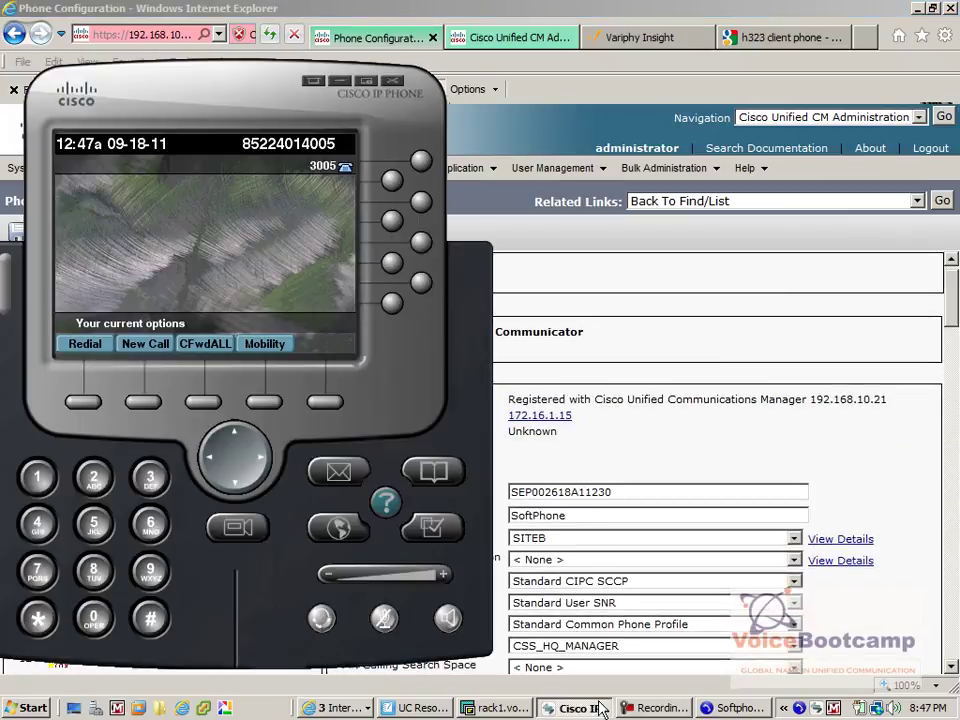
left_click(265, 344)
left_click_drag(157, 113, 339, 100)
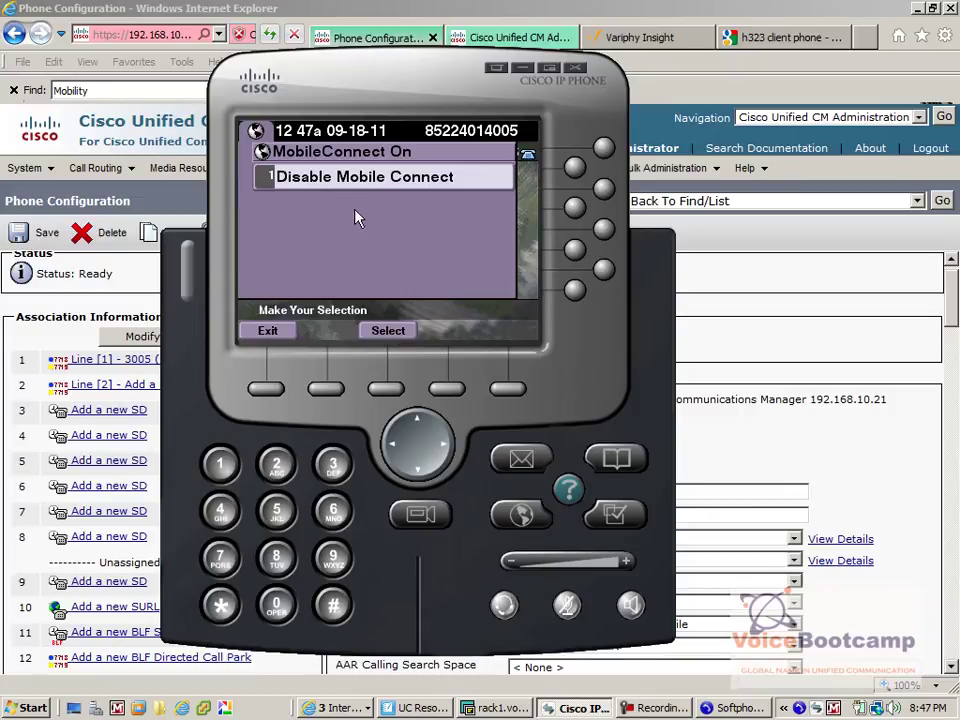
left_click(388, 330)
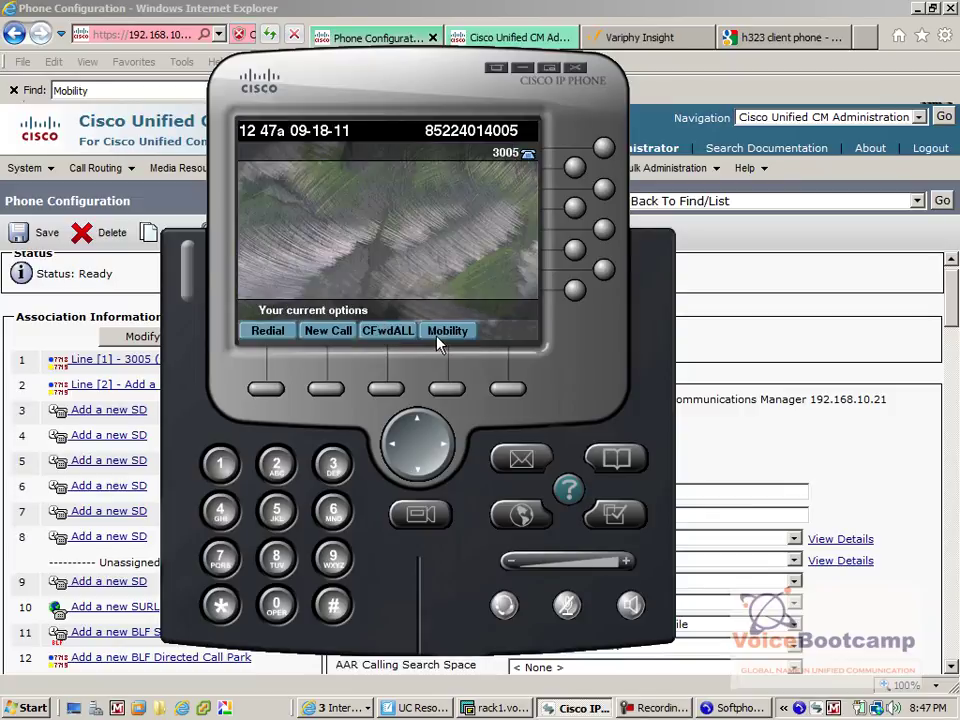
Turn Mobile Connect back on for line 3005 through the Mobility options
left_click(437, 343)
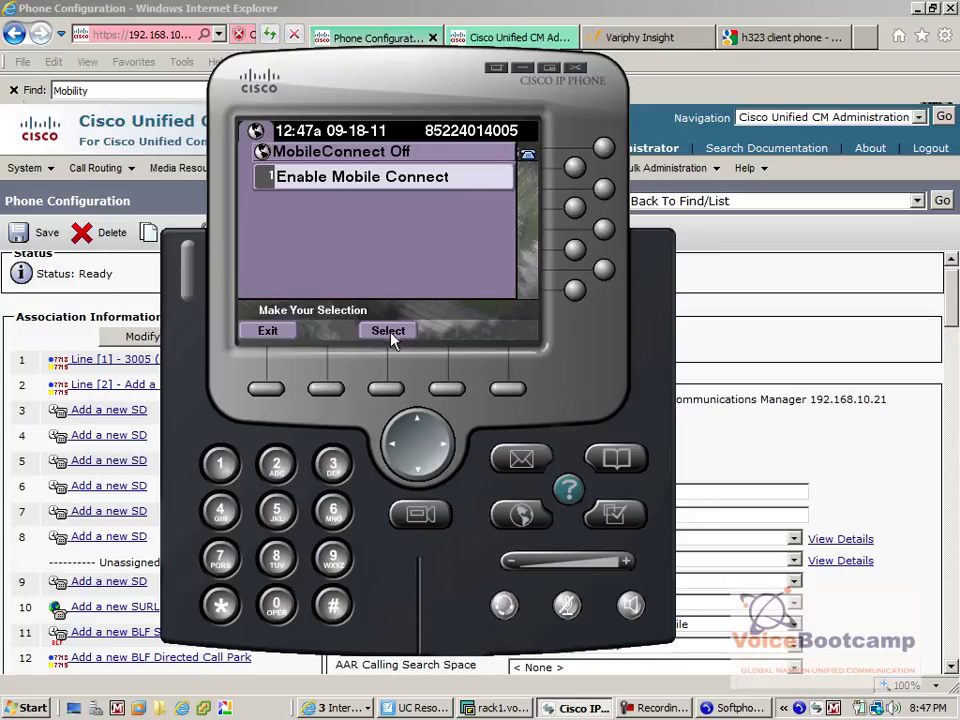
left_click(390, 334)
left_click_drag(350, 96, 614, 98)
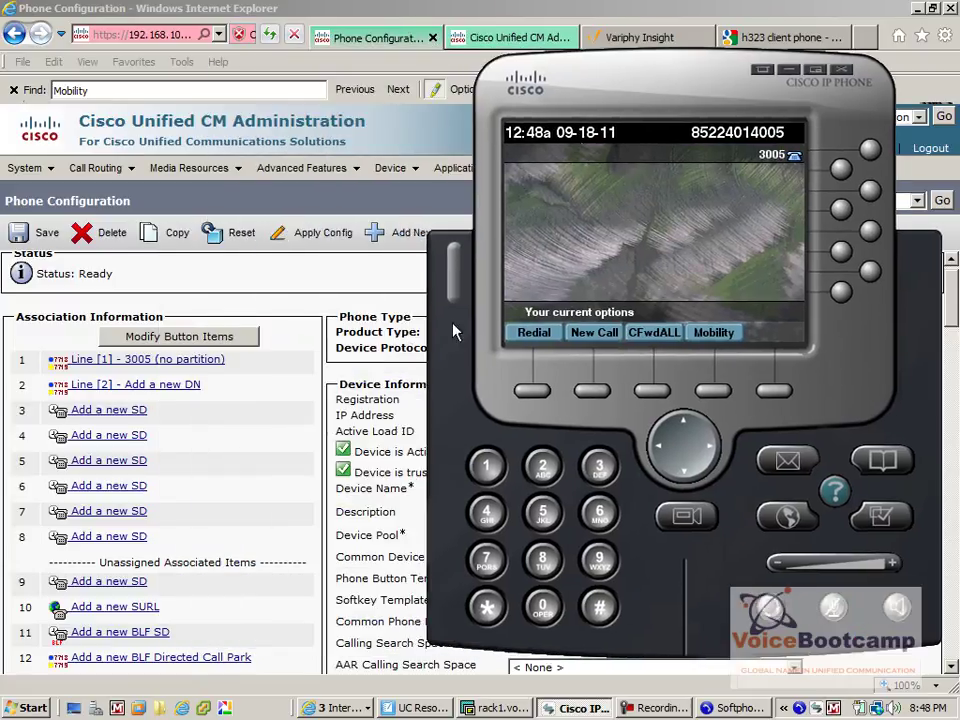
left_click(290, 298)
mouse_move(540, 172)
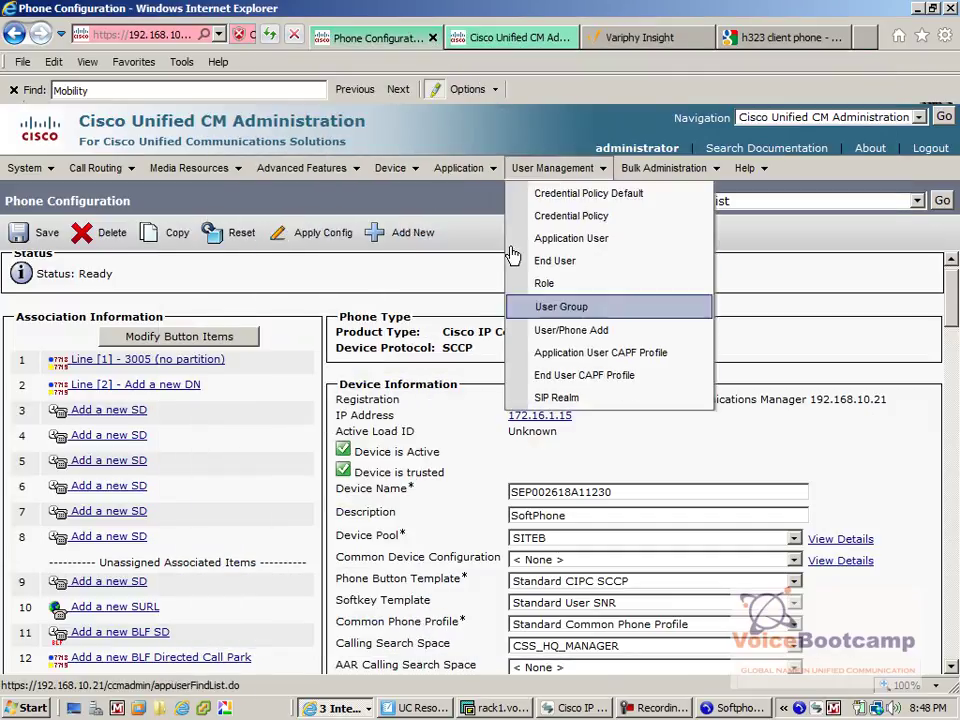
mouse_move(390, 168)
mouse_move(480, 329)
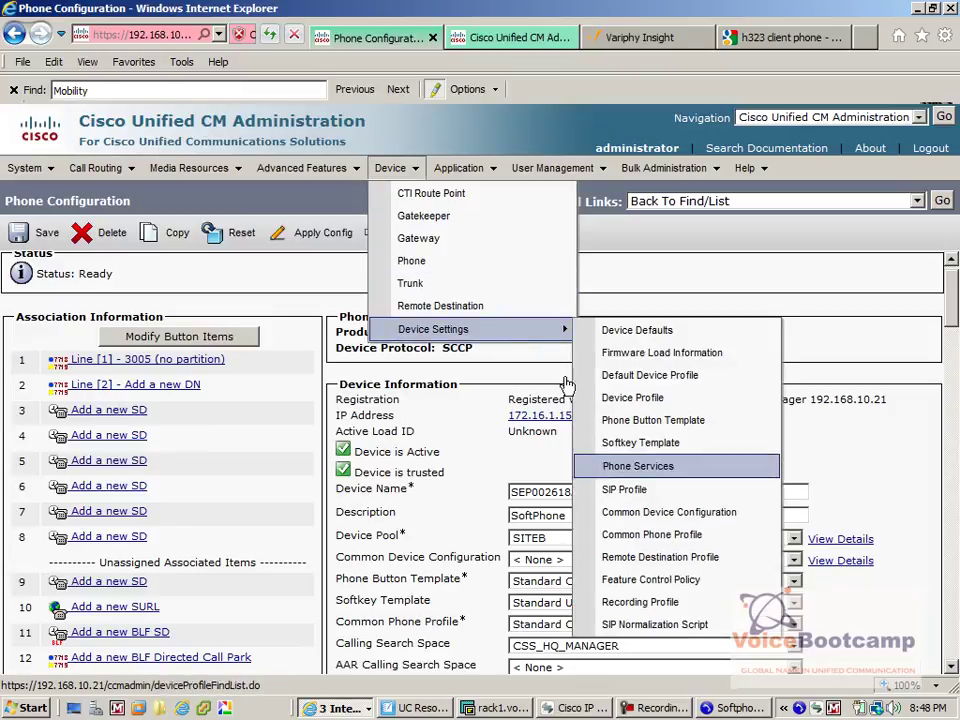
left_click(485, 307)
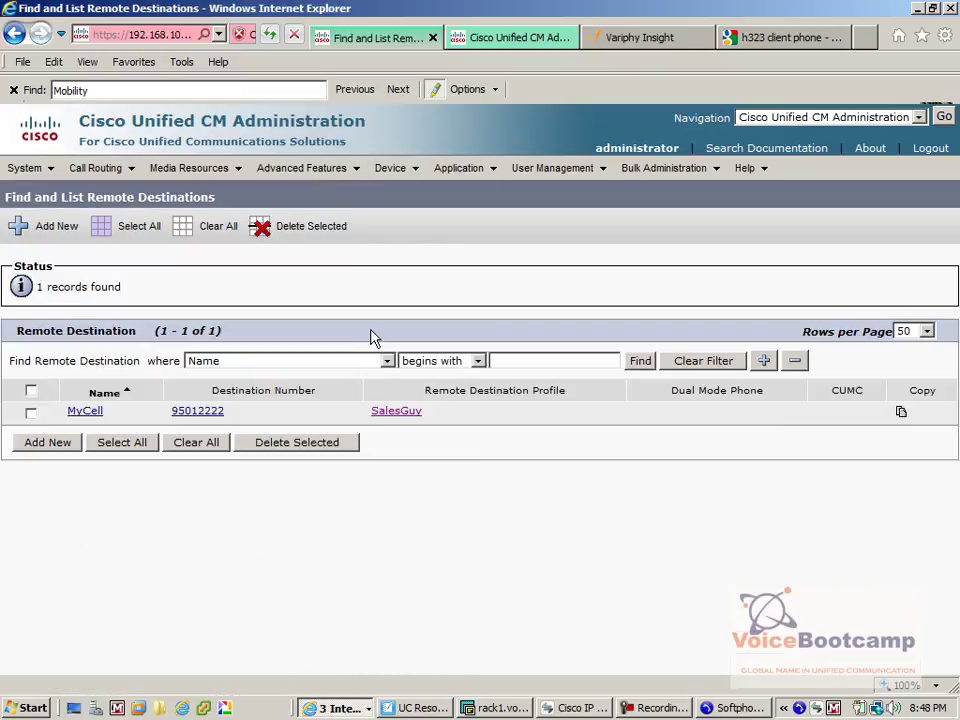
left_click(80, 411)
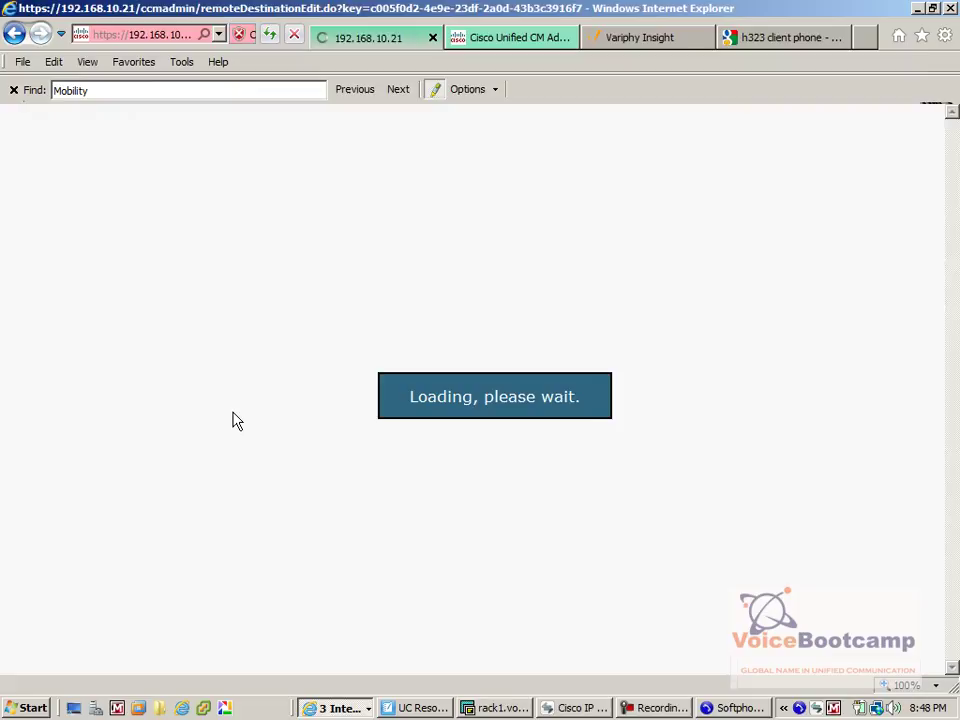
left_click_drag(511, 381, 260, 408)
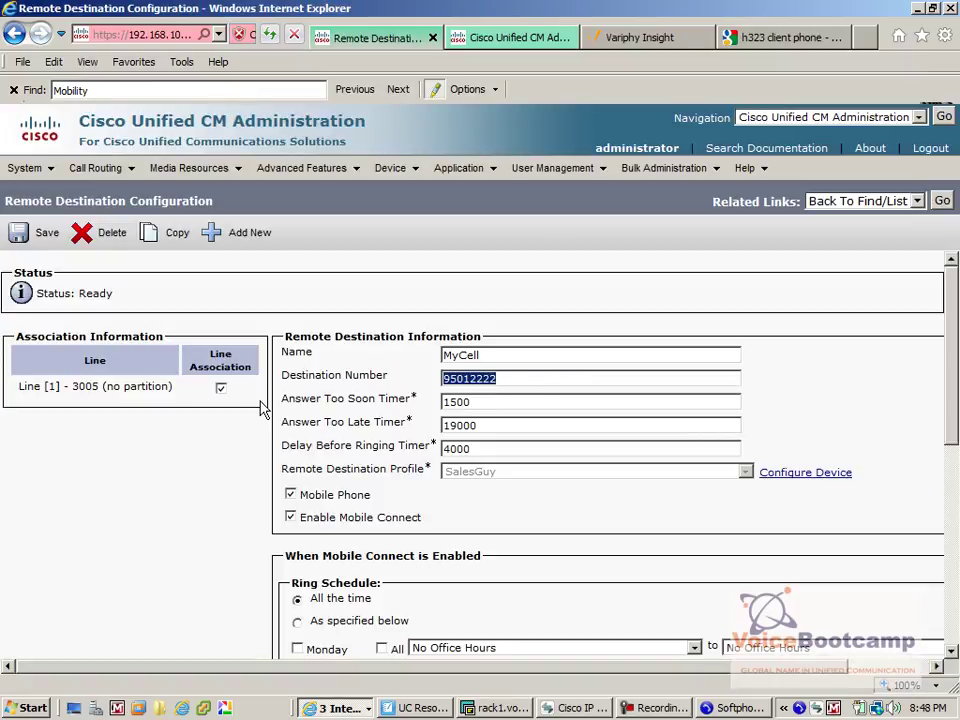
type("2")
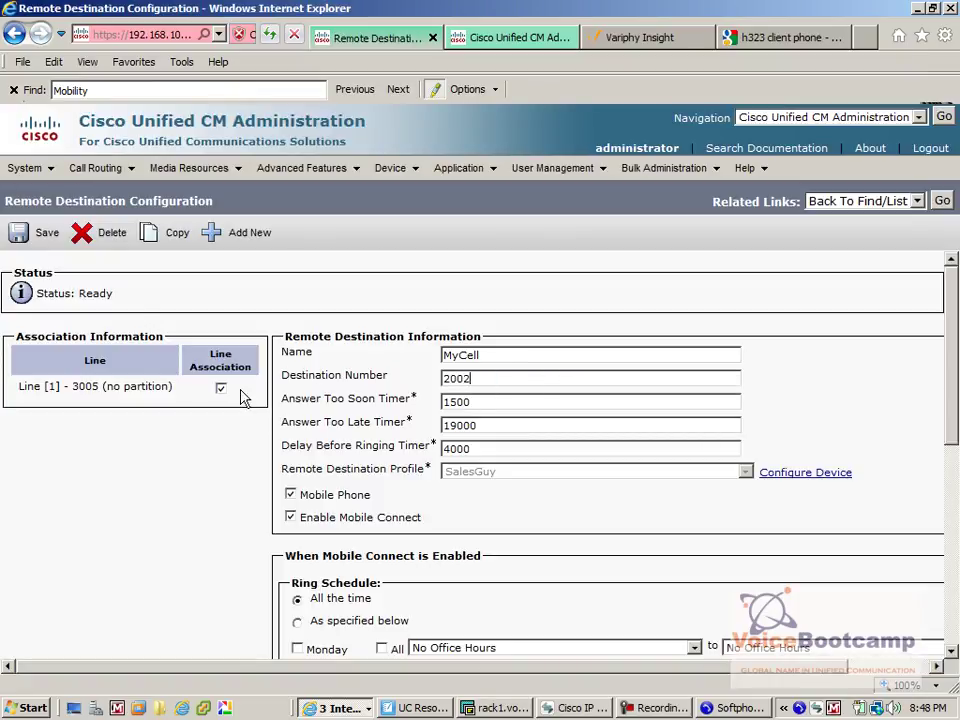
type("002")
left_click(38, 234)
left_click(628, 414)
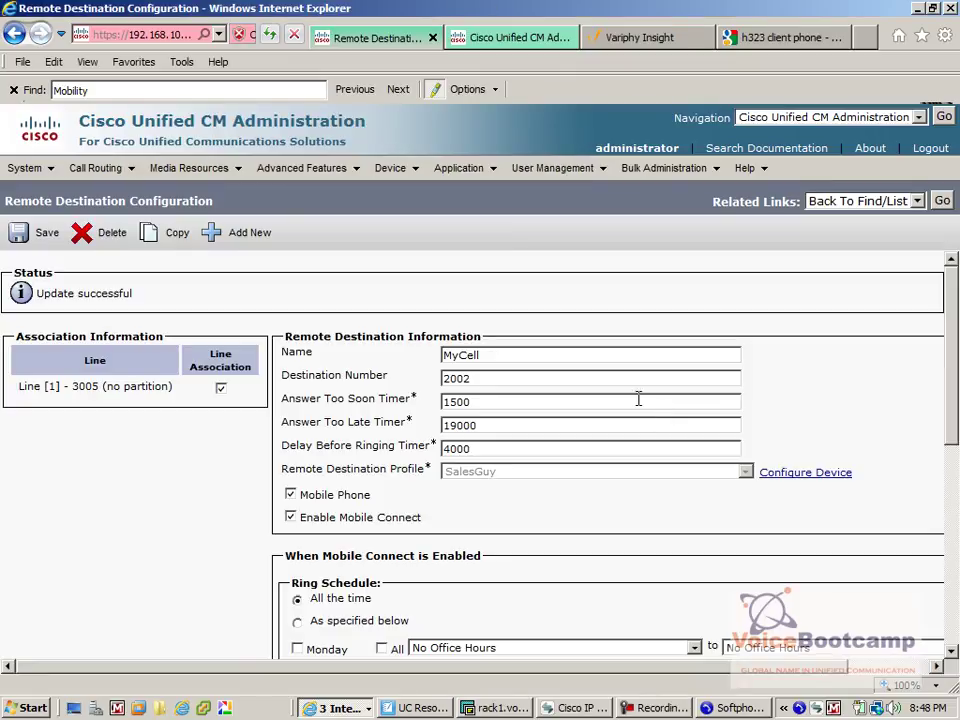
left_click(338, 708)
Call extension 3005 from the 3006 softphone so the IP Communicator phone rings
left_click(380, 682)
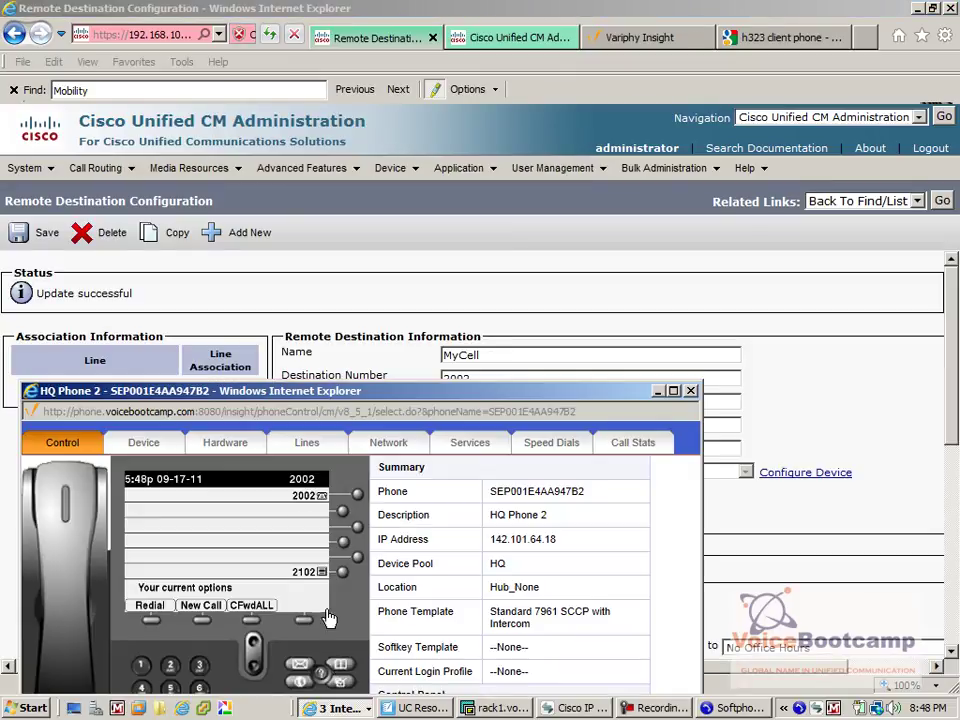
left_click_drag(281, 392, 271, 20)
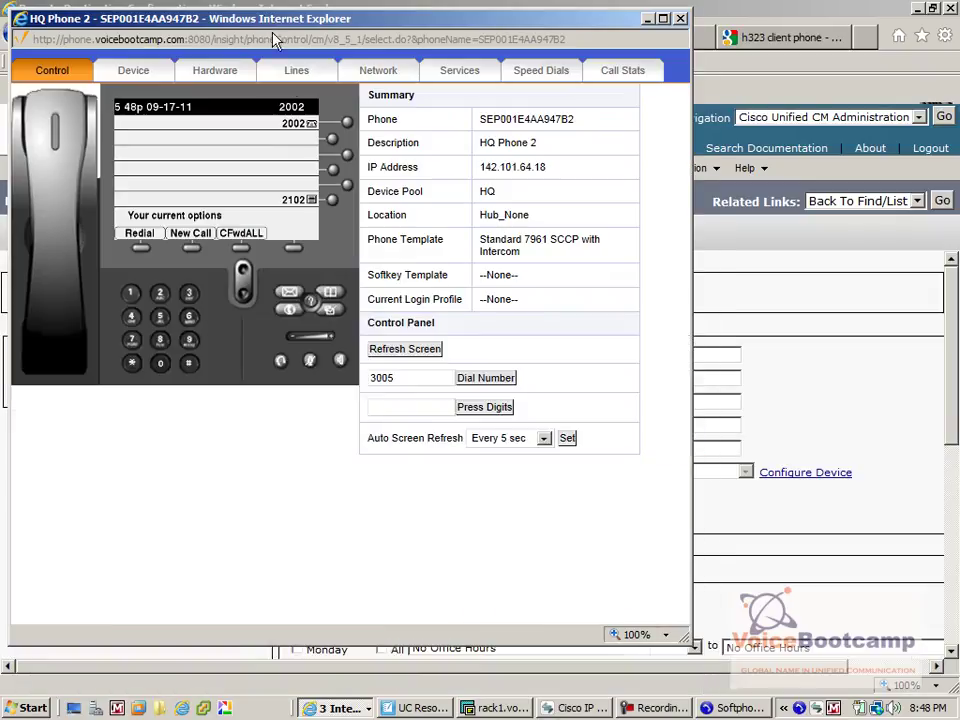
left_click(580, 708)
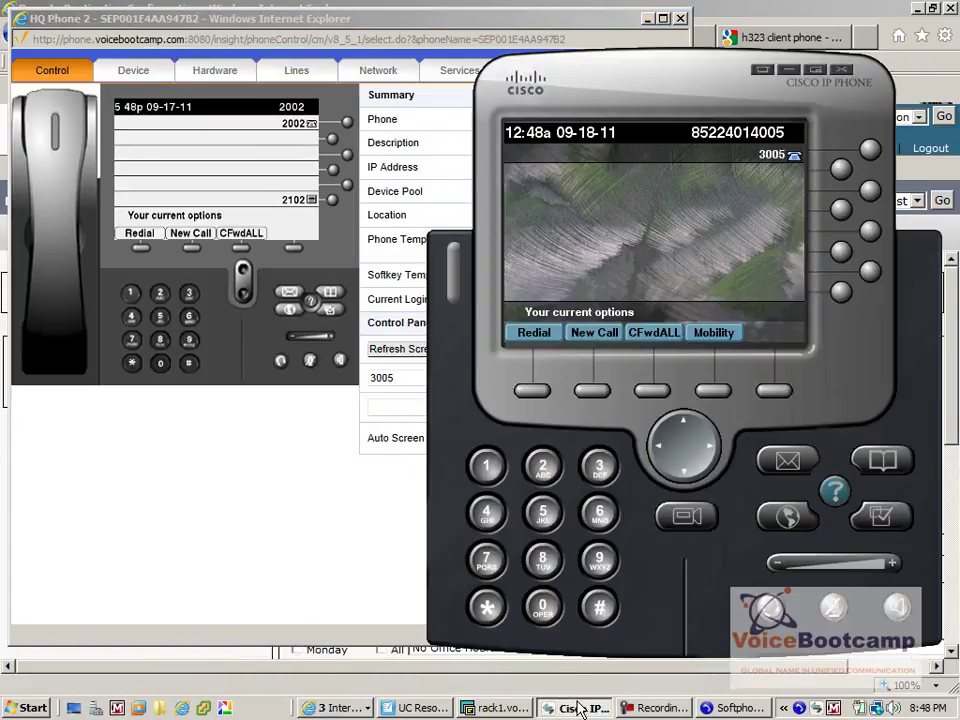
left_click(738, 708)
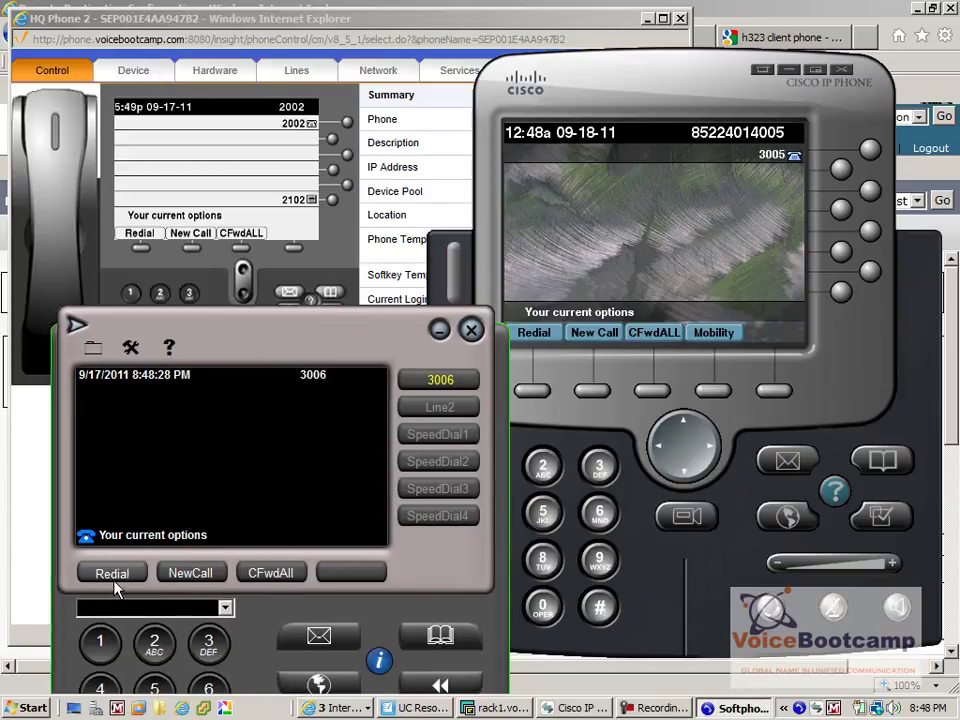
left_click(113, 578)
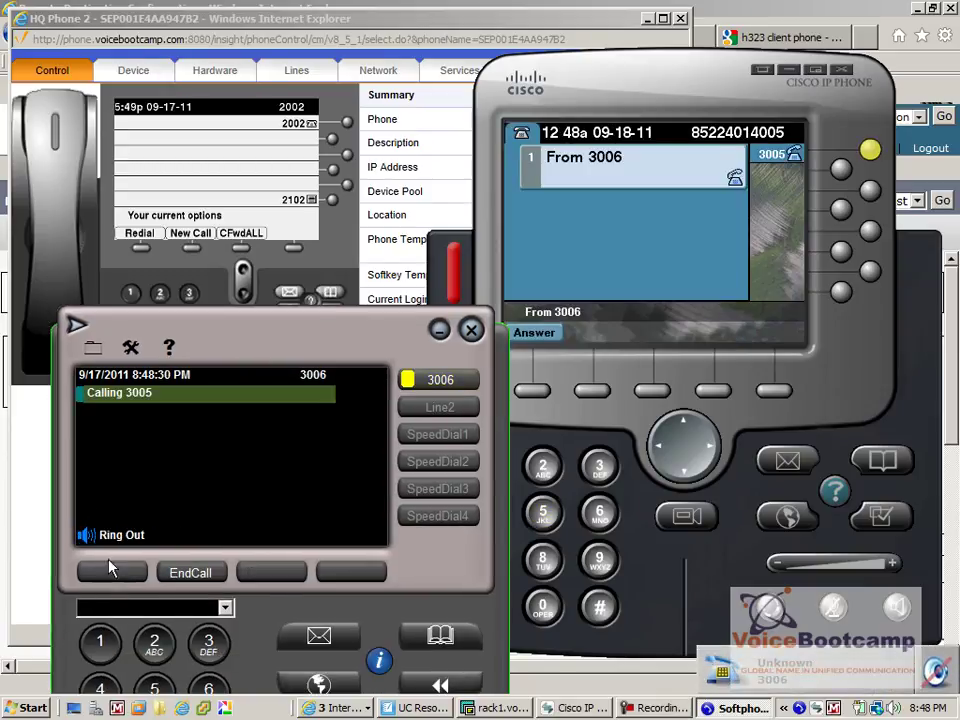
left_click(52, 212)
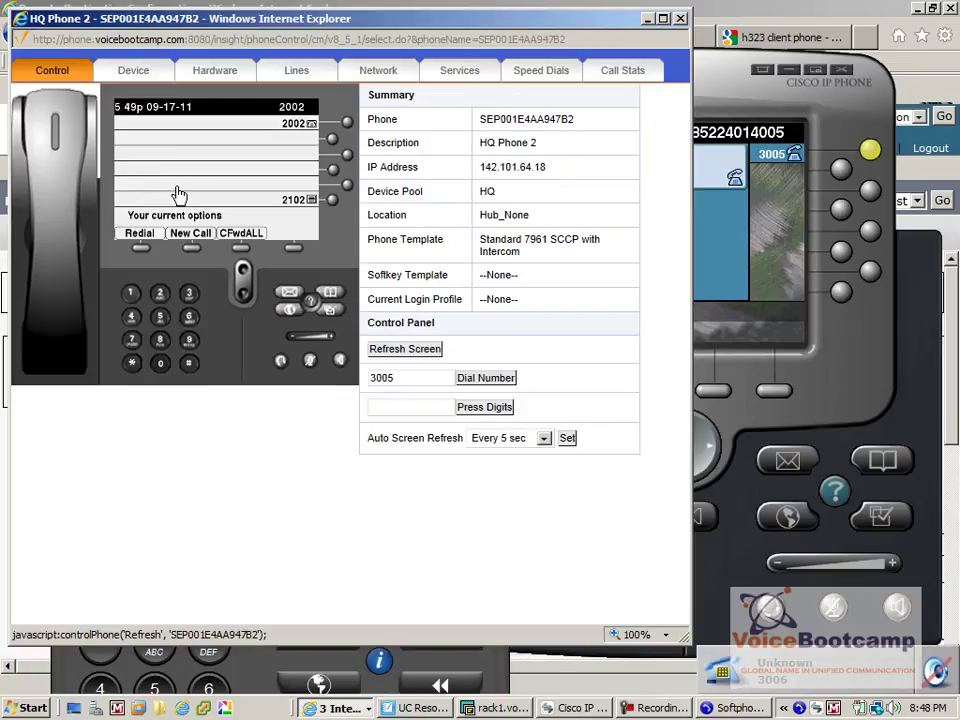
left_click(757, 313)
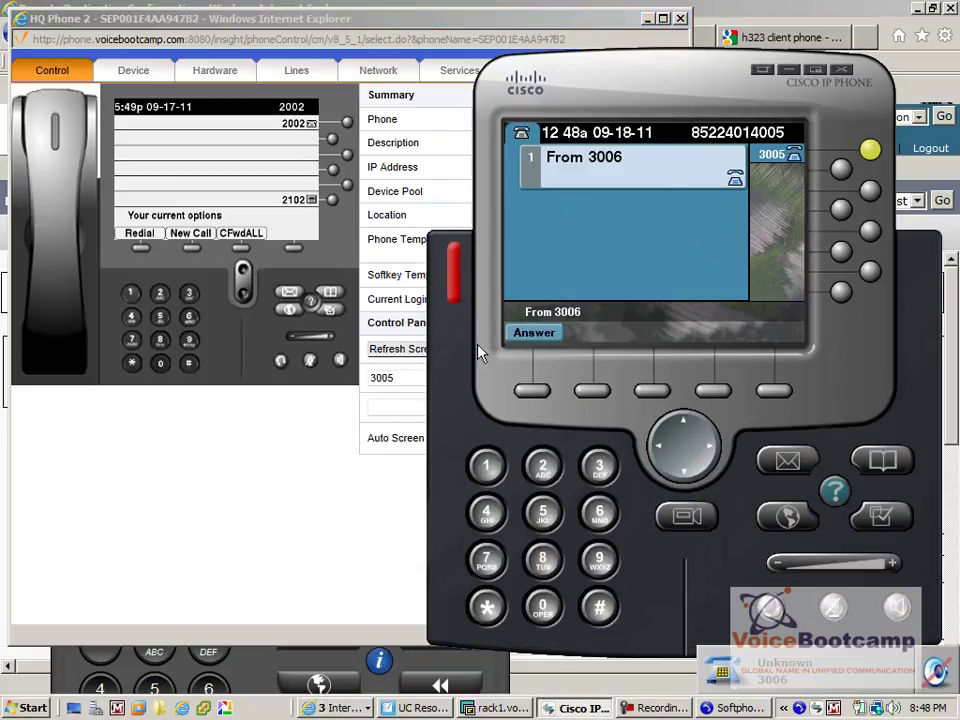
left_click(261, 678)
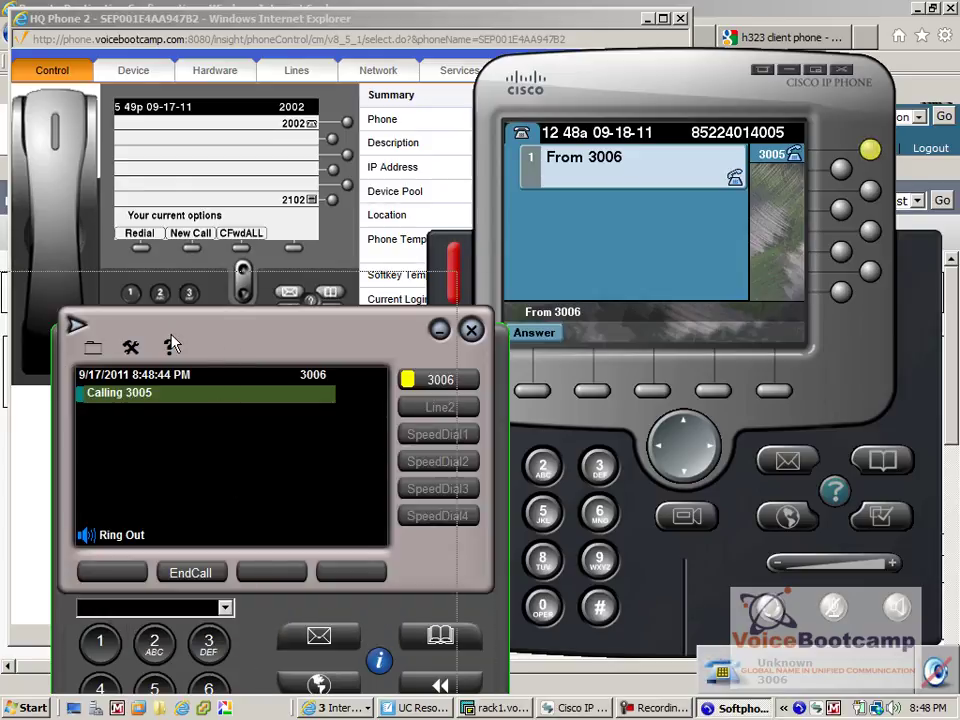
left_click_drag(201, 343, 178, 338)
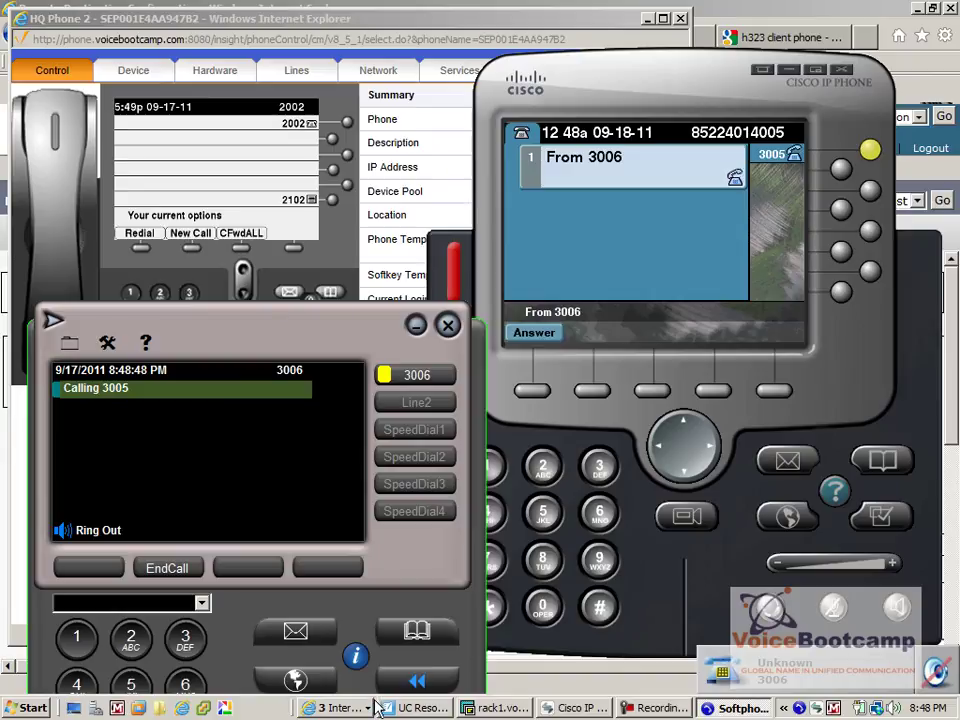
left_click(338, 708)
Show the RACK 1 - PSTN phone page, which now lists 1 new missed call
left_click(363, 652)
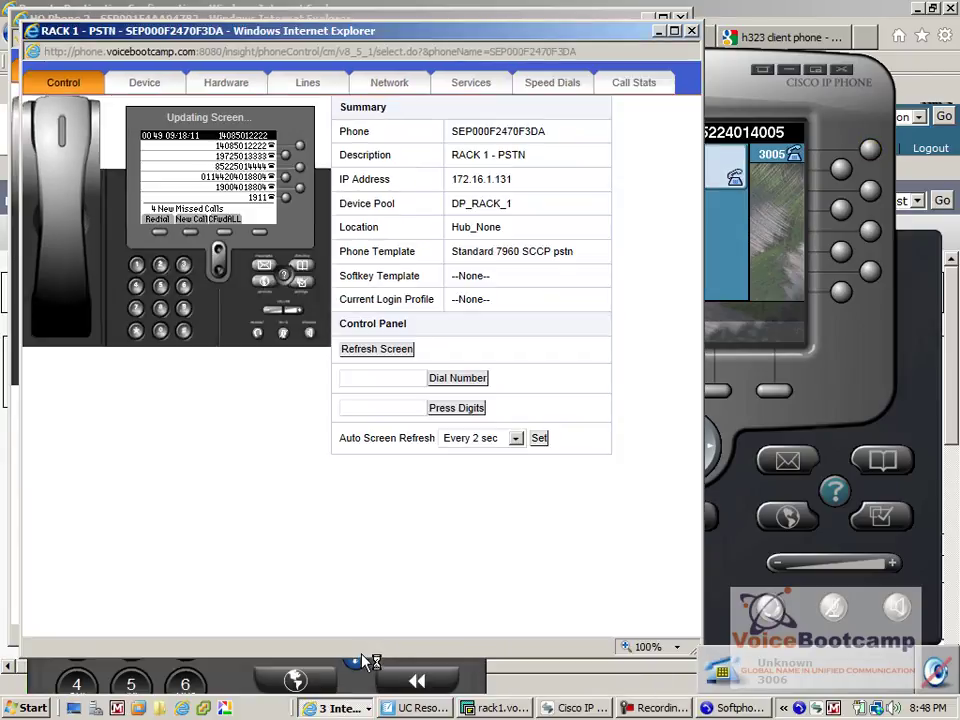
left_click(658, 32)
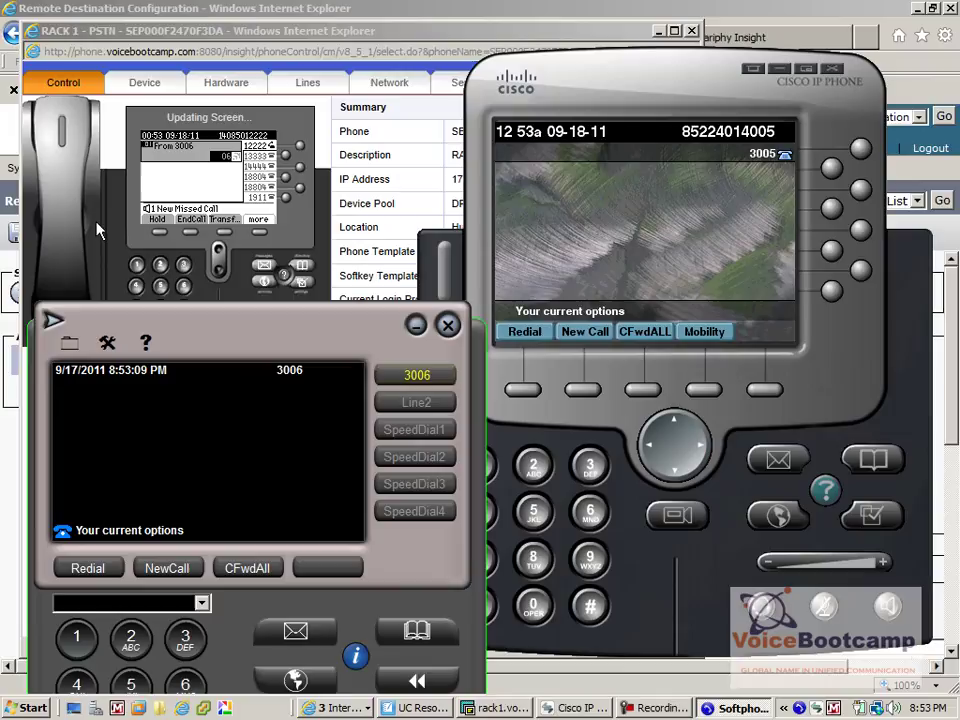
left_click(72, 166)
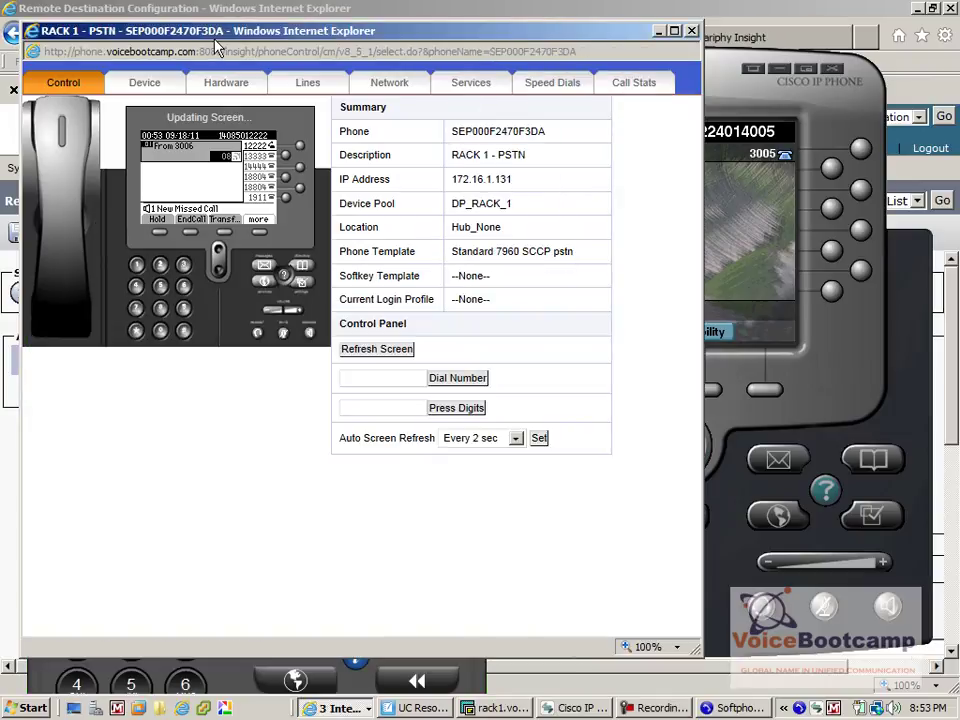
left_click_drag(216, 39, 210, 22)
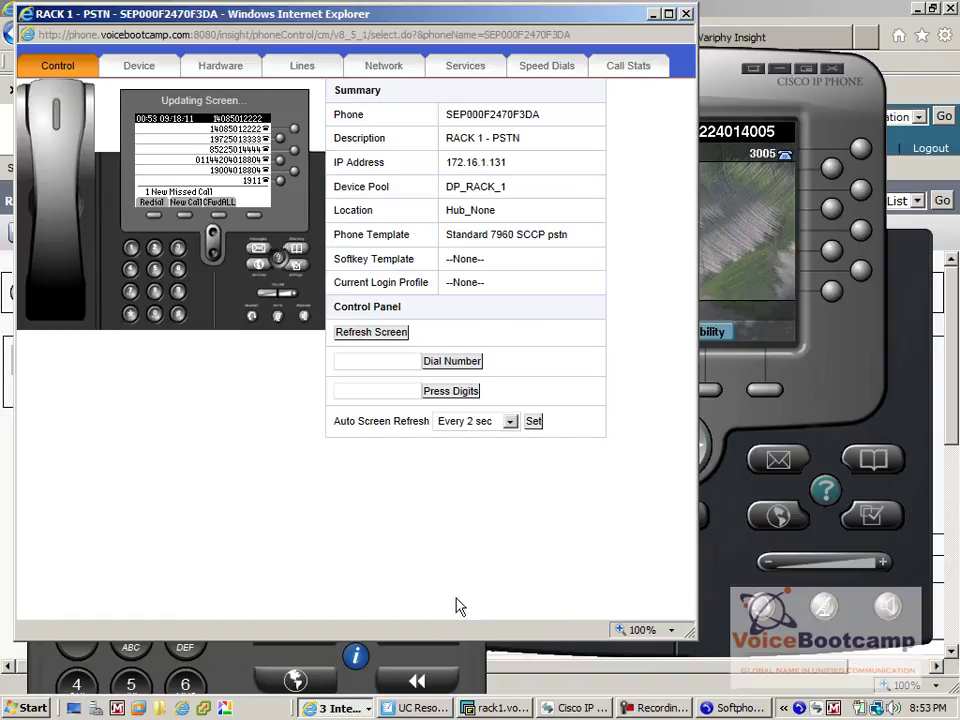
Start a new call from the 3006 softphone and dial 3005
left_click(240, 678)
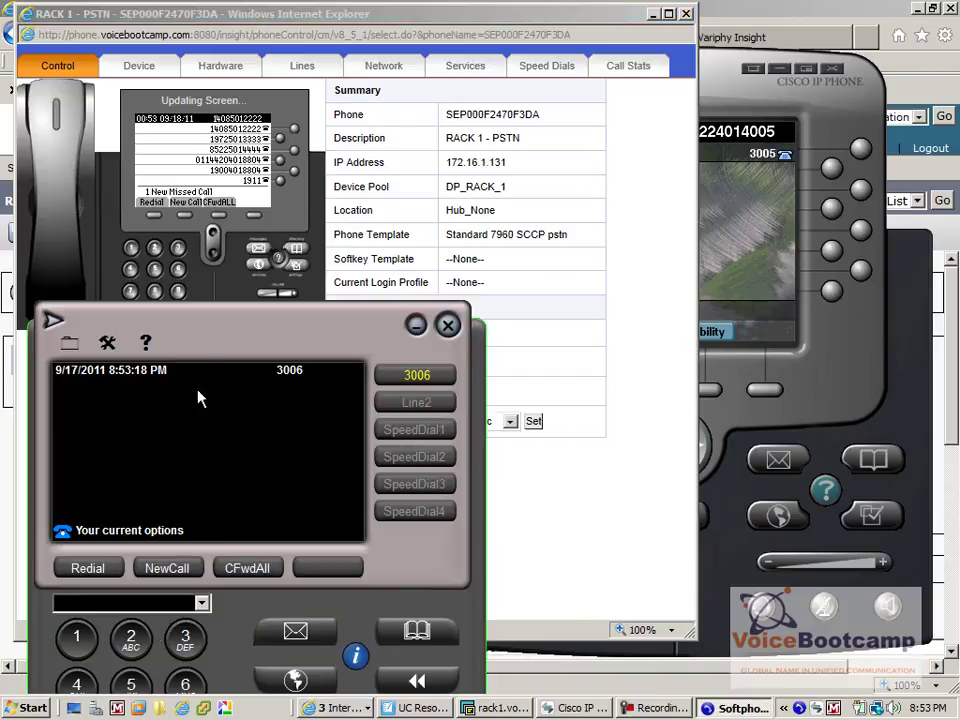
left_click_drag(261, 315, 311, 290)
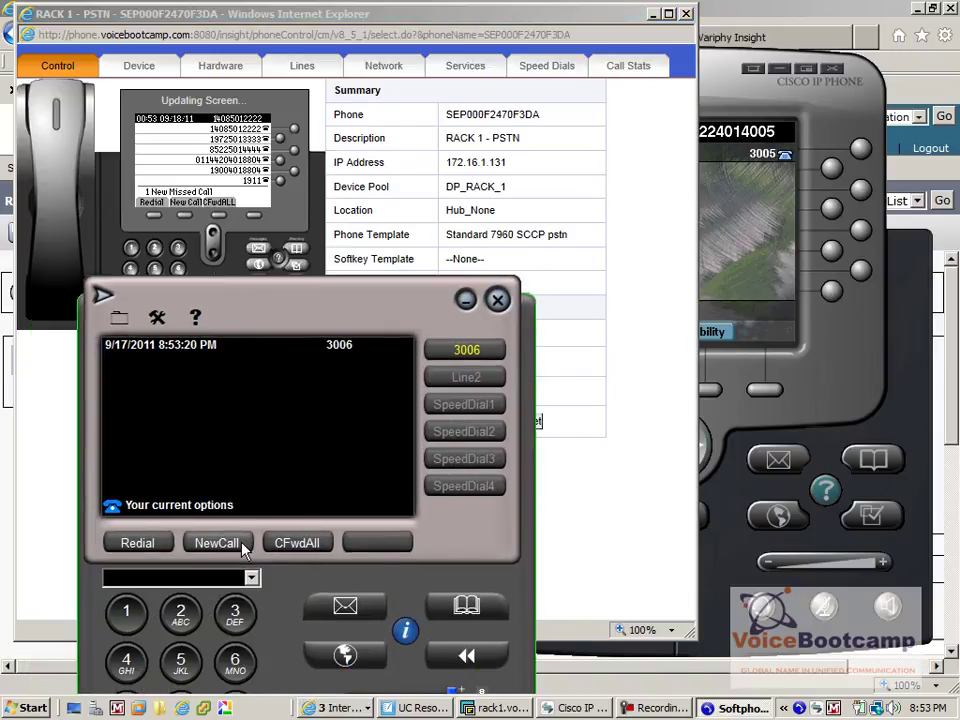
left_click(217, 543)
type("3005")
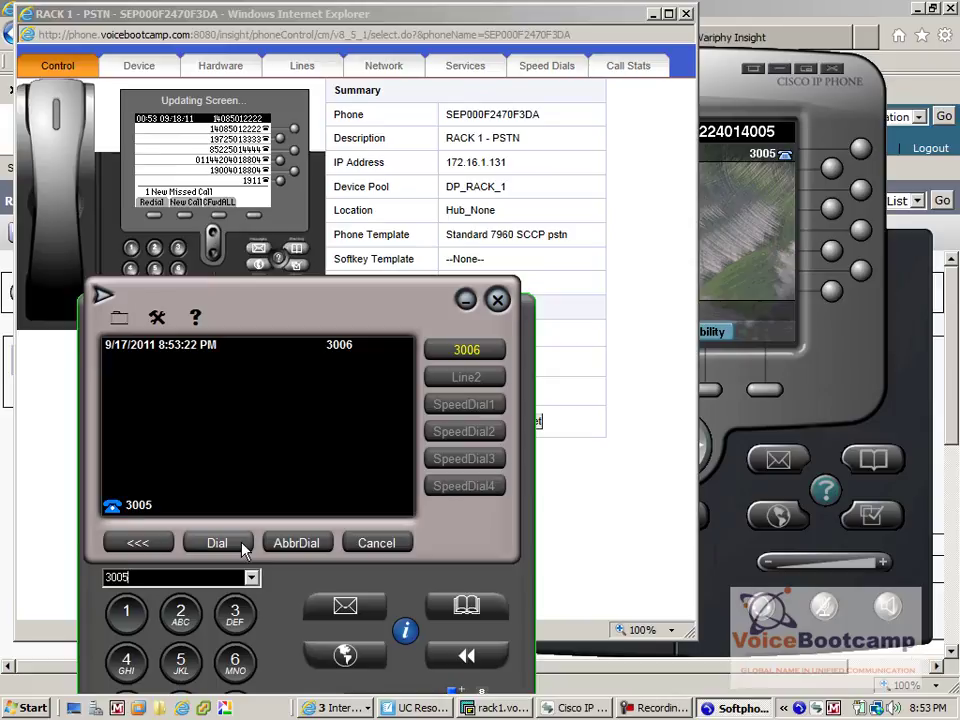
left_click(243, 549)
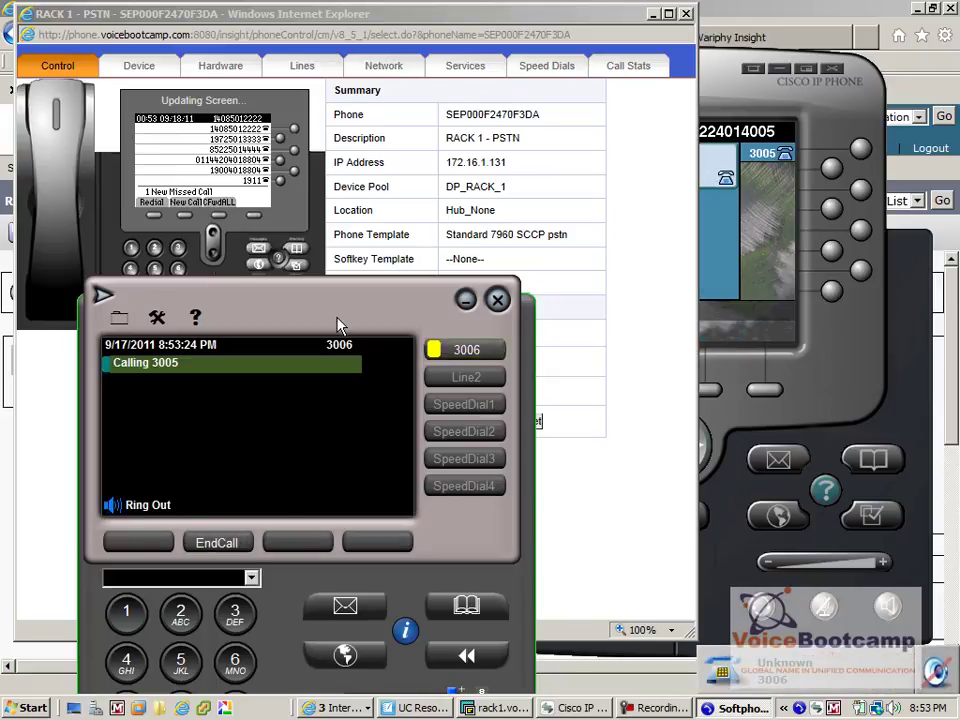
left_click_drag(338, 325, 302, 437)
left_click(772, 348)
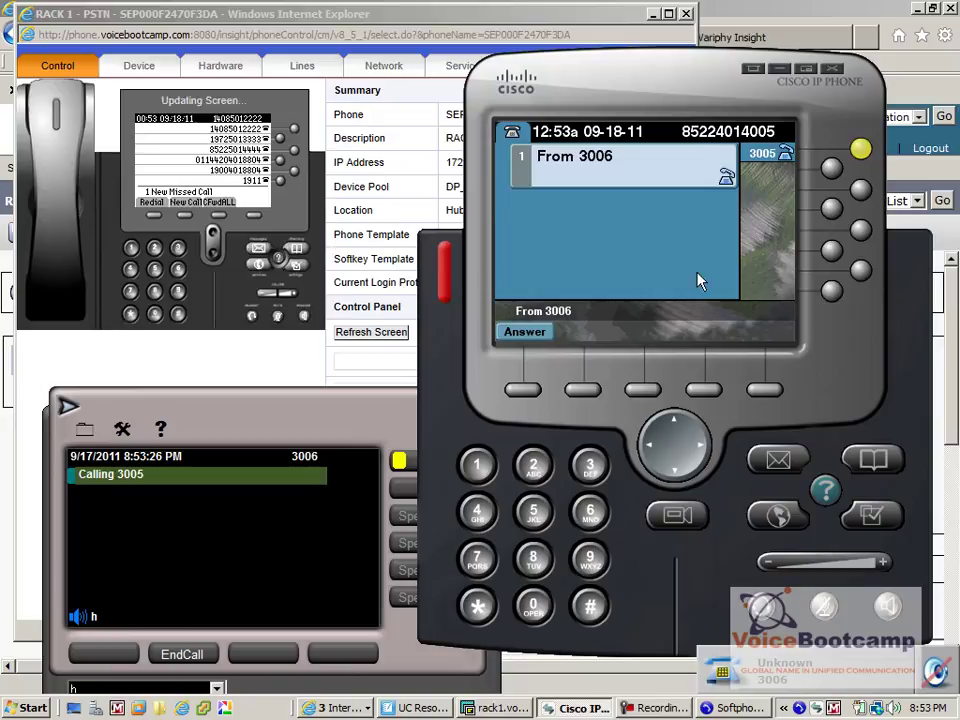
Answer the call on the RACK 1 - PSTN remote destination phone, leaving 3006 connected
left_click(105, 200)
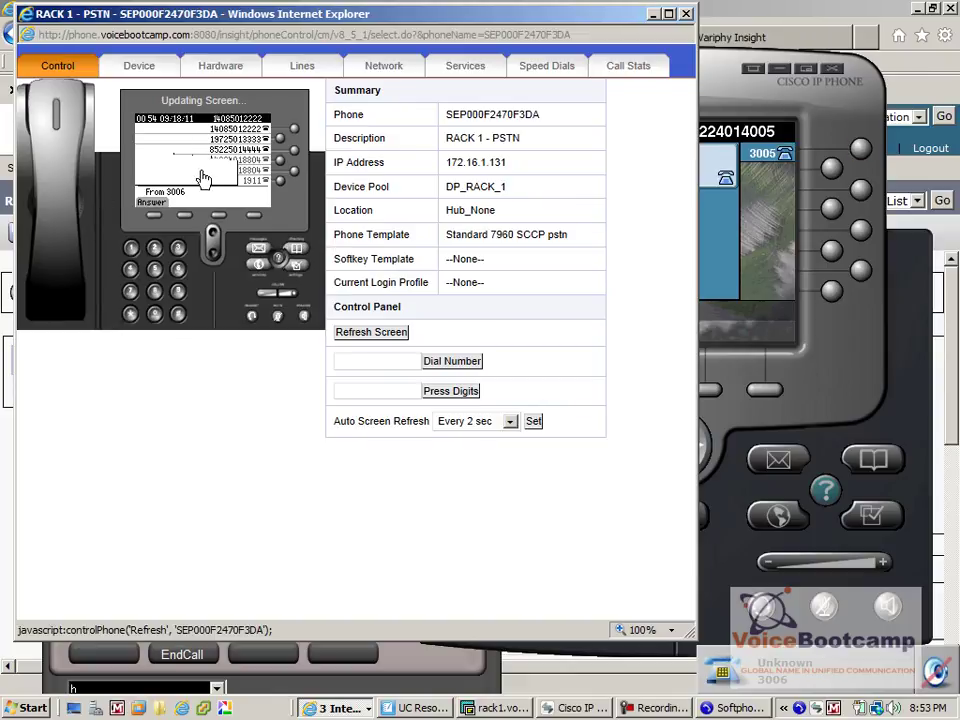
left_click(153, 218)
left_click(845, 402)
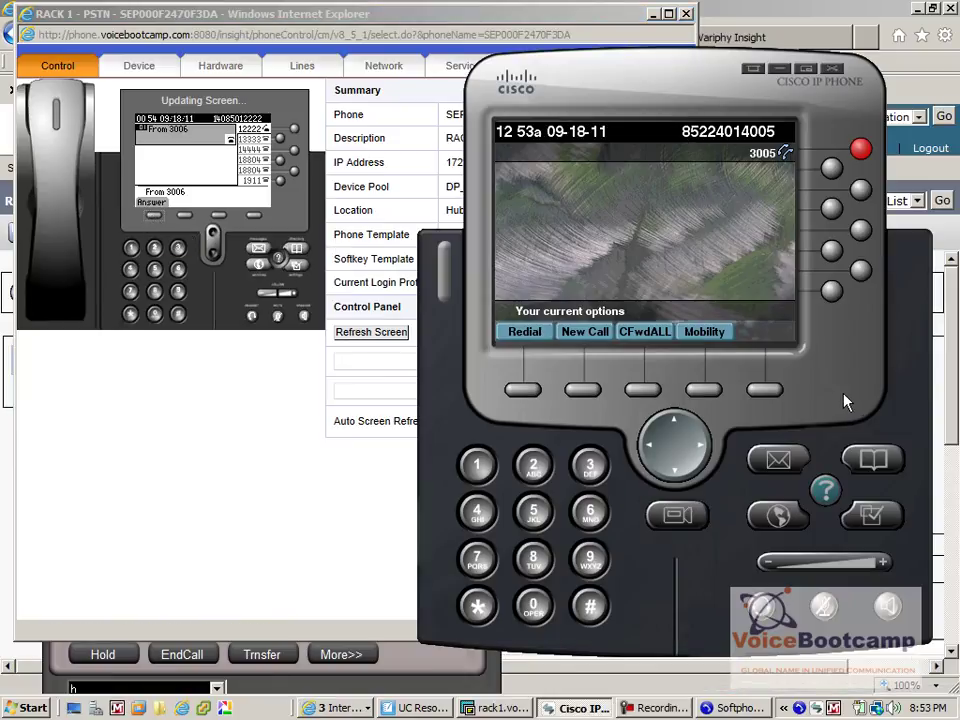
left_click_drag(648, 118, 706, 102)
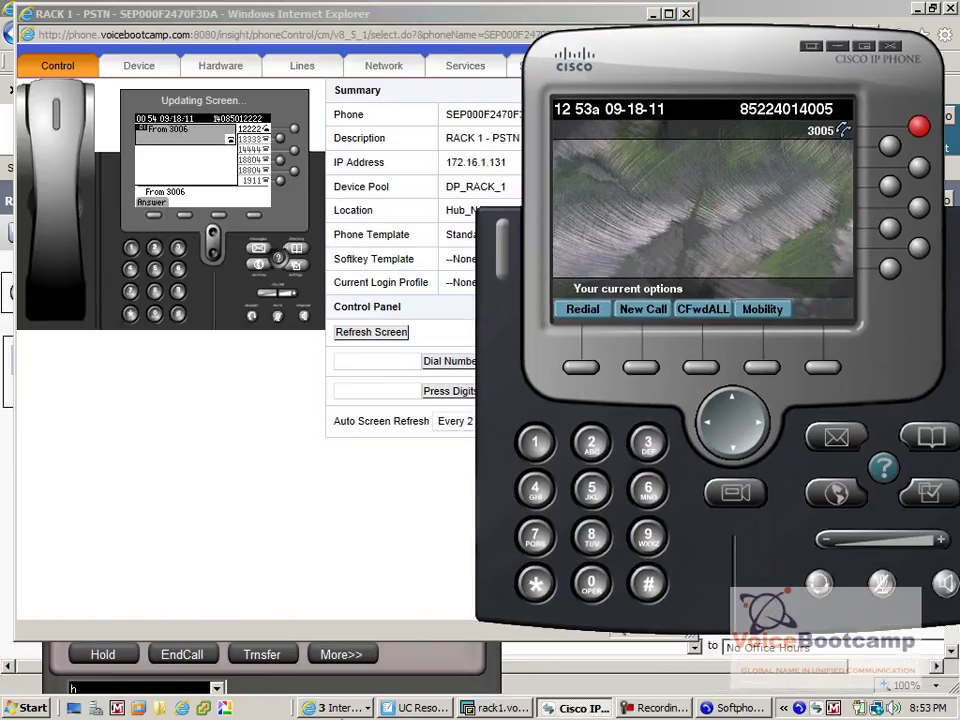
left_click(400, 654)
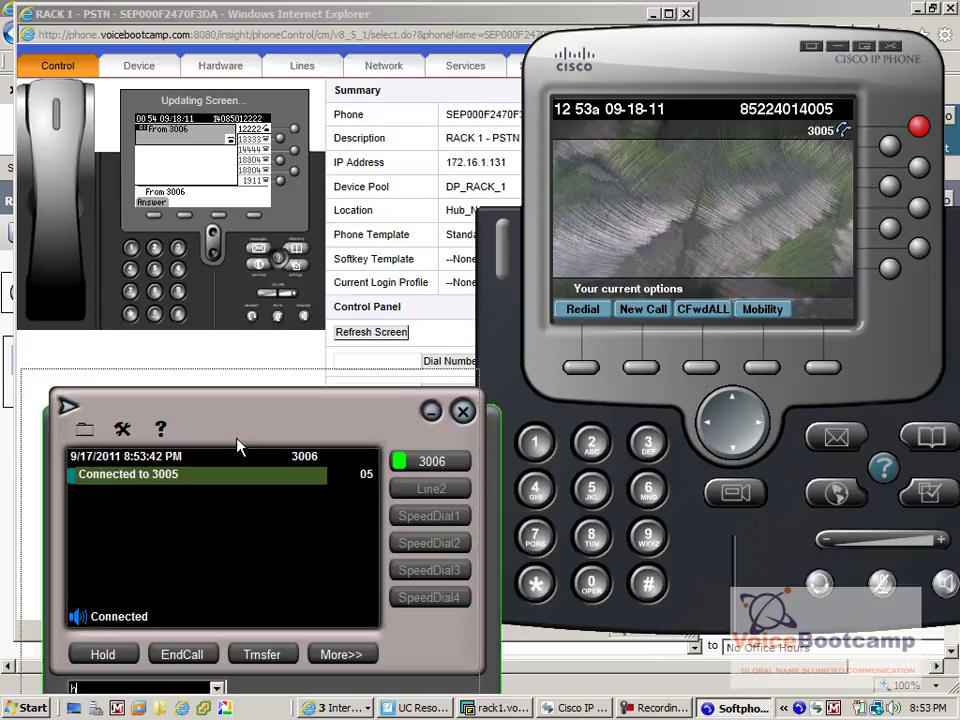
Hold the call on the remote phone, resume it on 3005, then send it to the mobile phone
left_click_drag(240, 446, 218, 454)
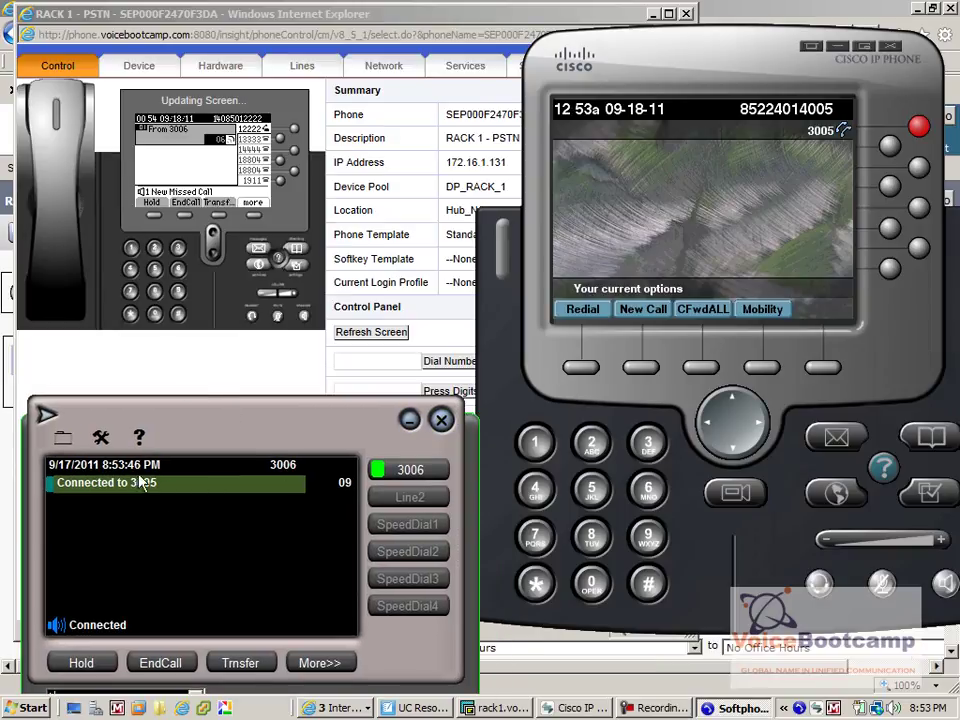
left_click(183, 224)
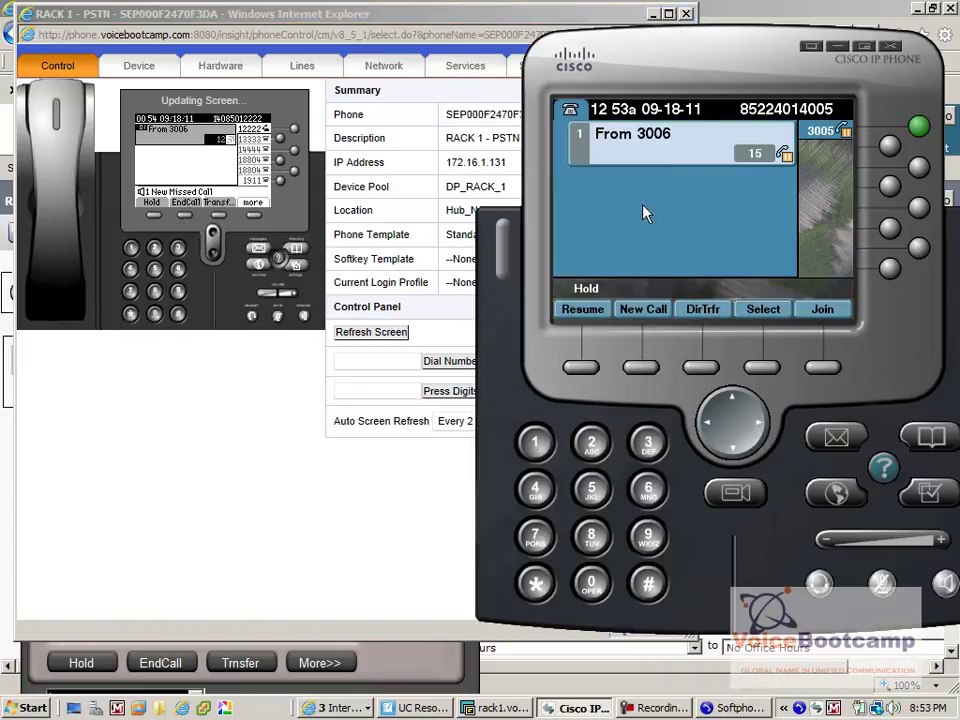
left_click(574, 310)
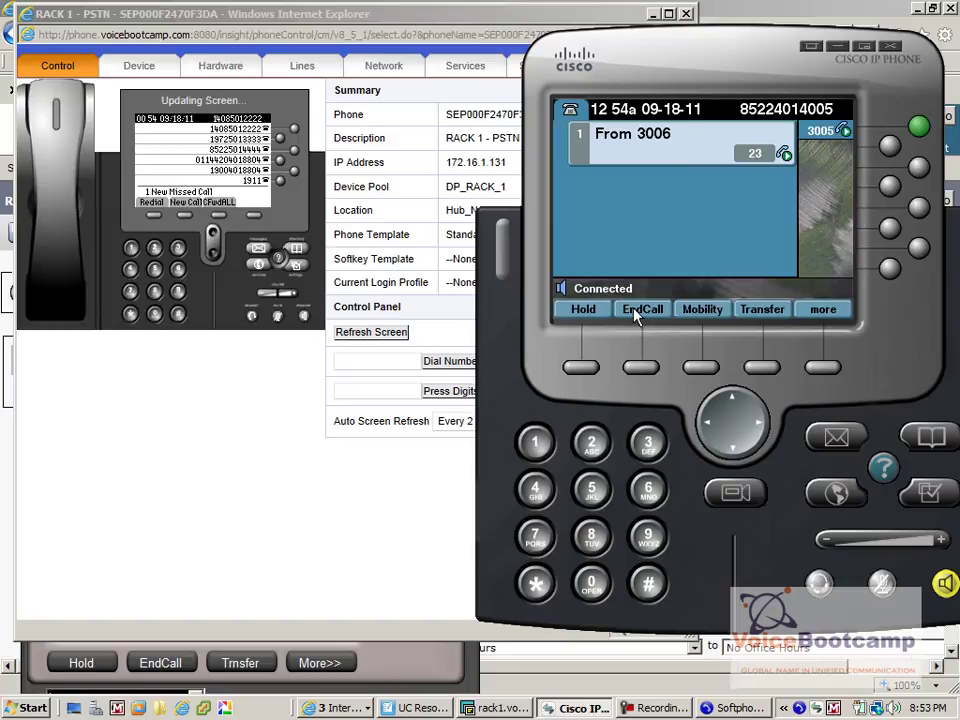
left_click(700, 310)
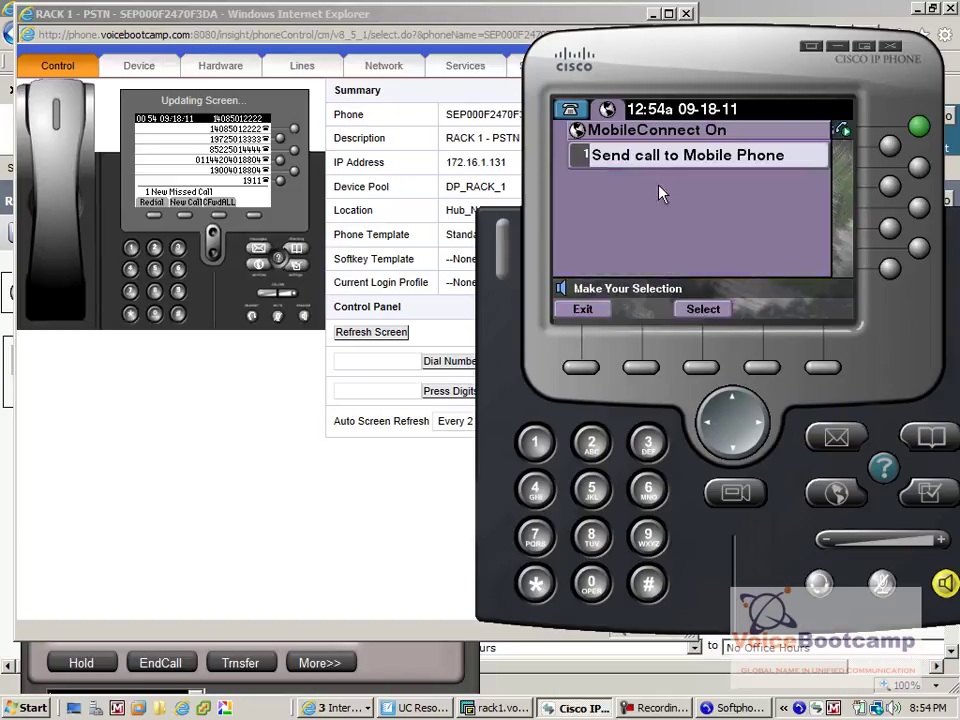
left_click(703, 310)
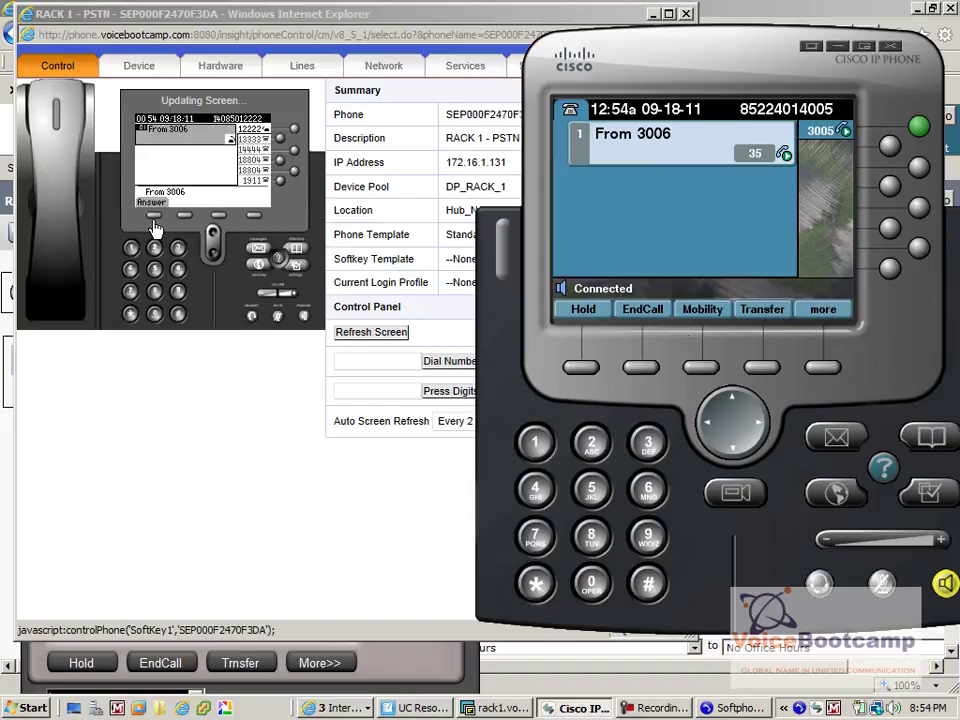
Answer the call on the remote destination, hold it, and resume it on the 3005 phone
left_click(155, 225)
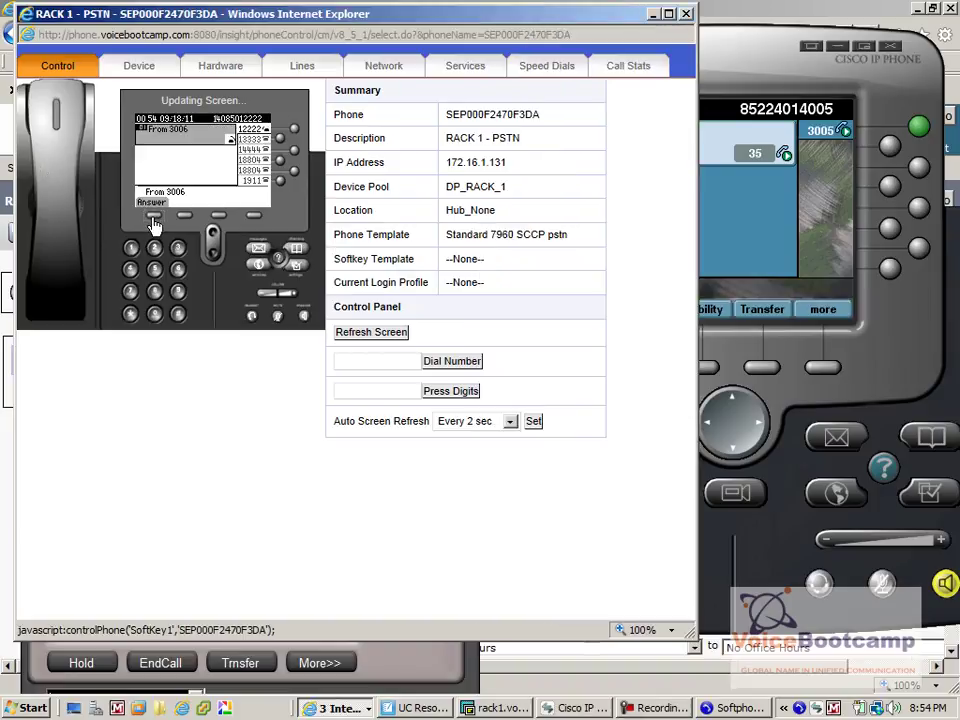
left_click(375, 665)
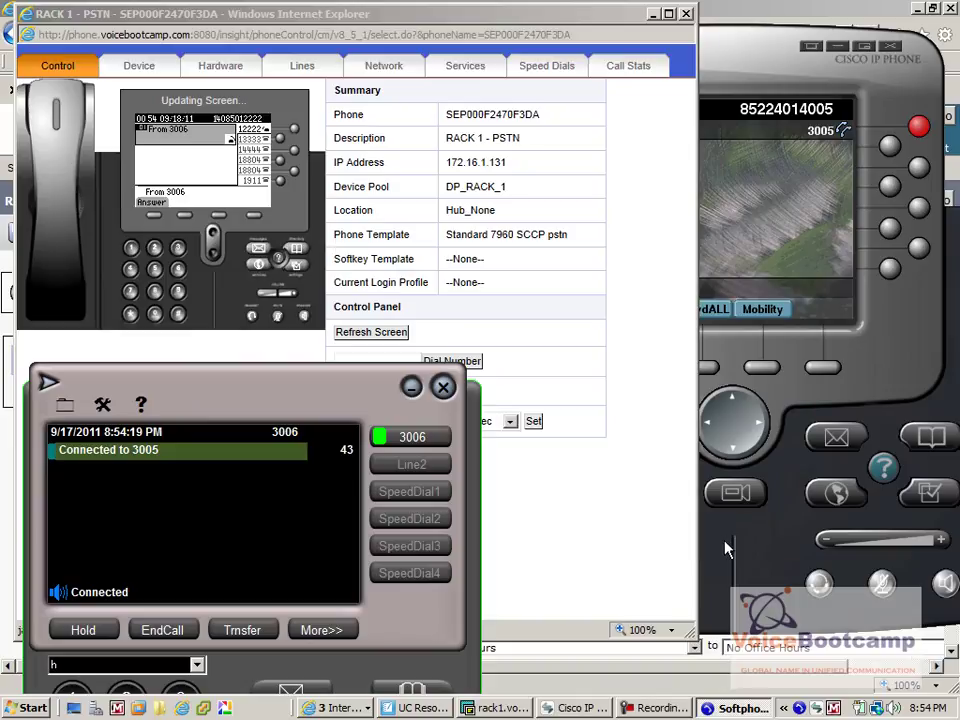
left_click(152, 221)
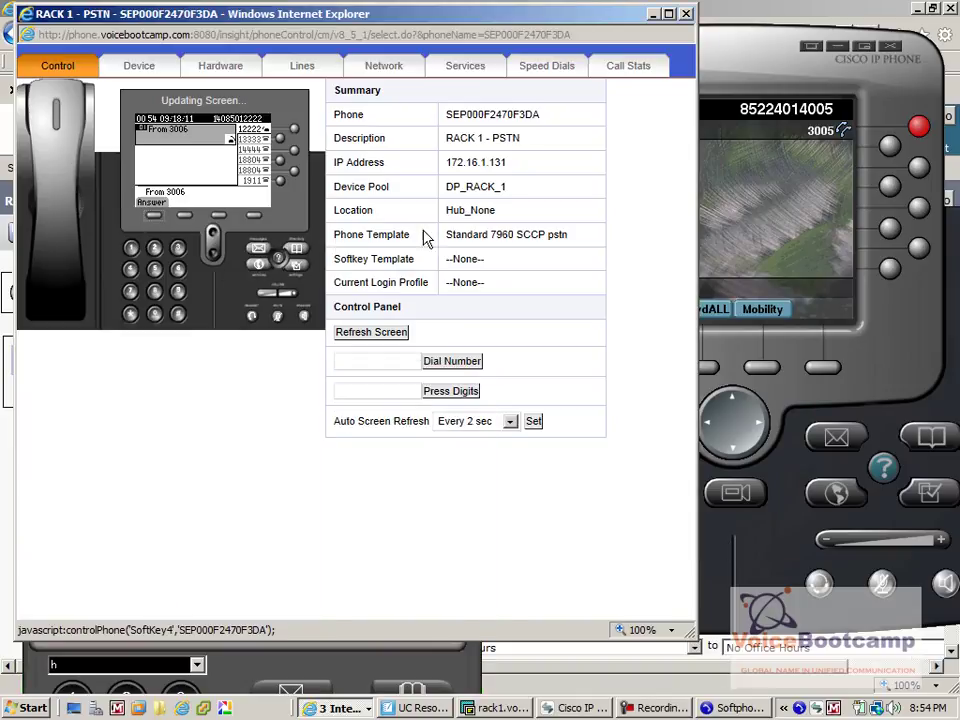
left_click(812, 322)
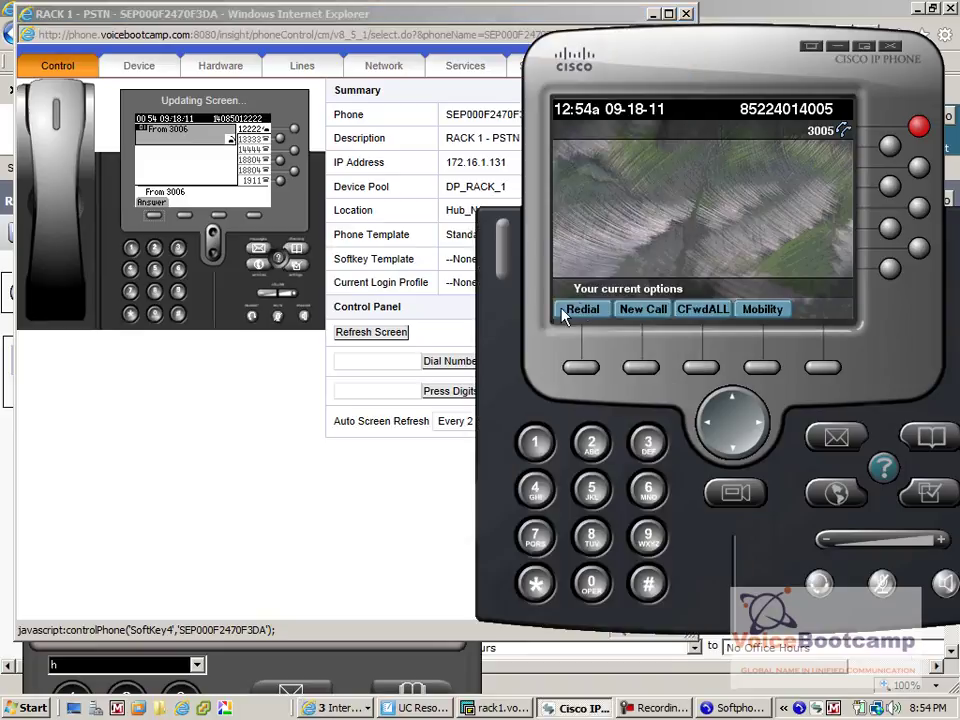
left_click(155, 224)
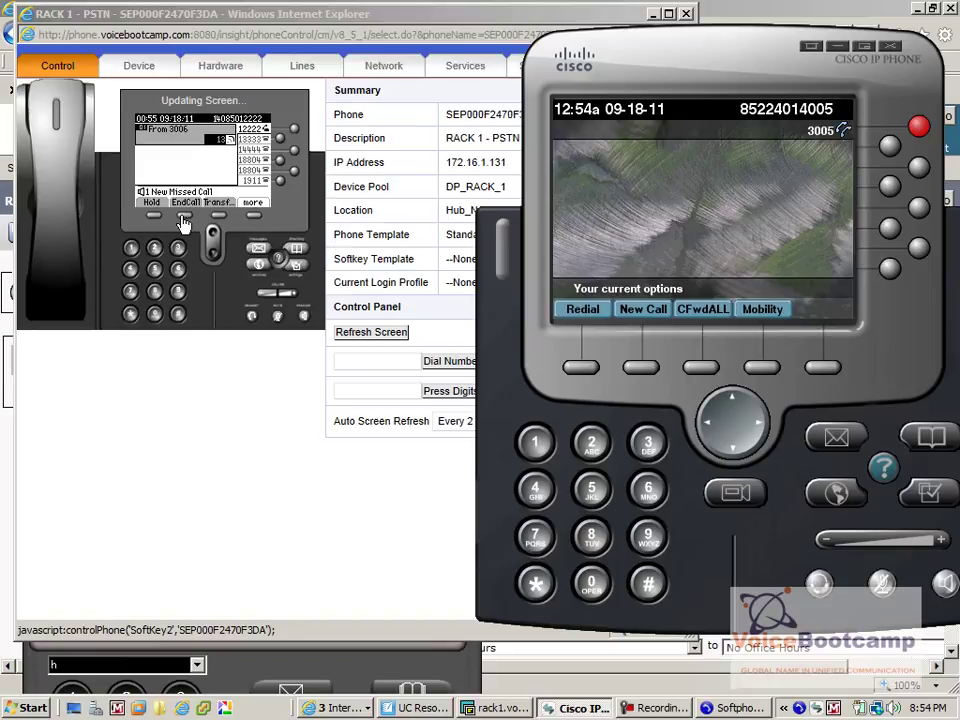
left_click(183, 224)
left_click(870, 365)
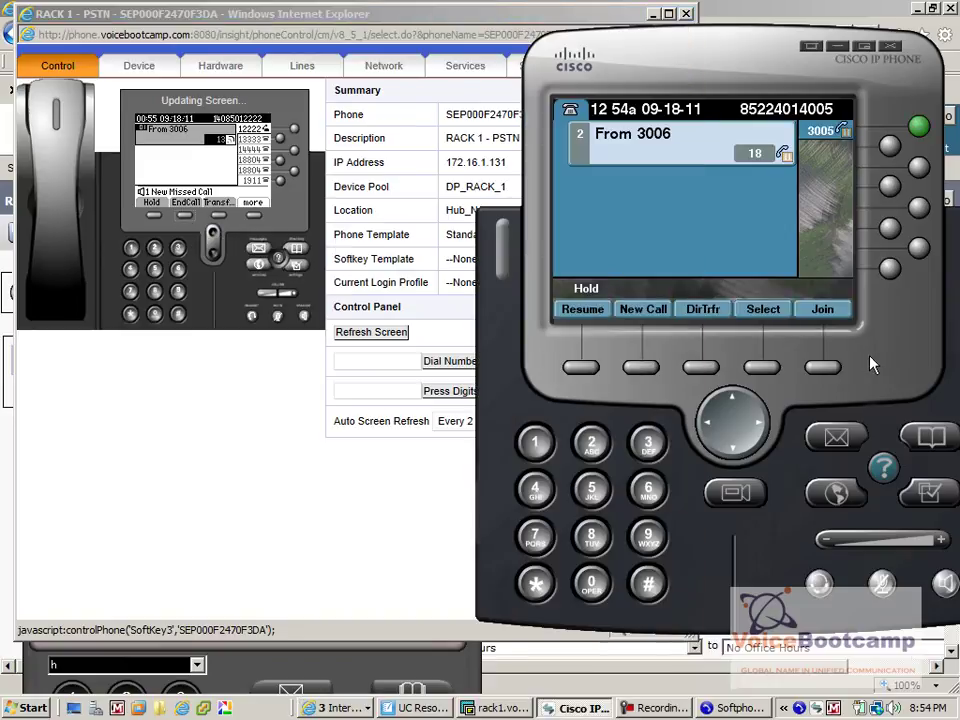
left_click(585, 312)
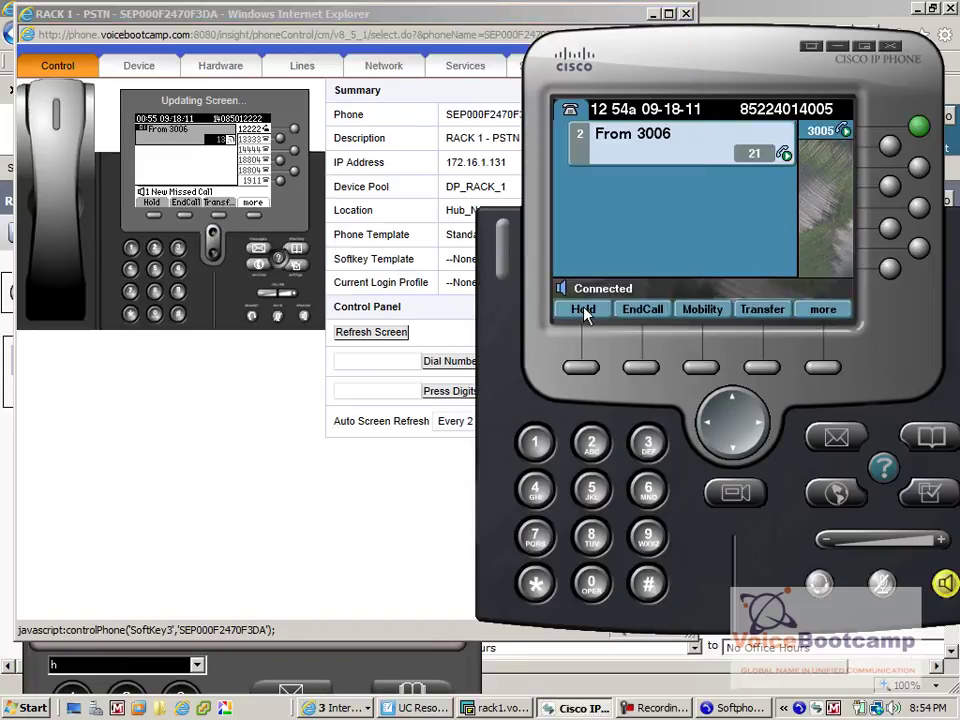